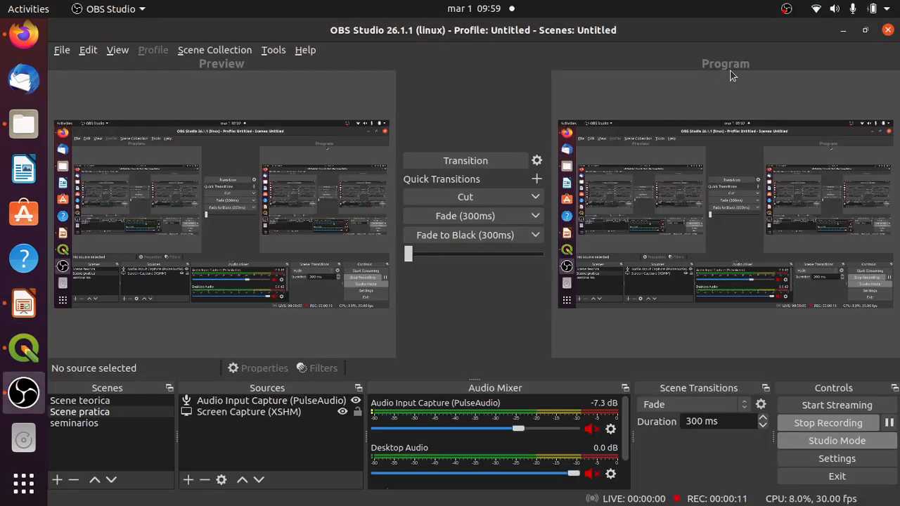
- Switch to Firefox, search the web for iat, close the mapa_climas_a3.pdf tab and open the Instituto Água e Terra website
left_click(23, 33)
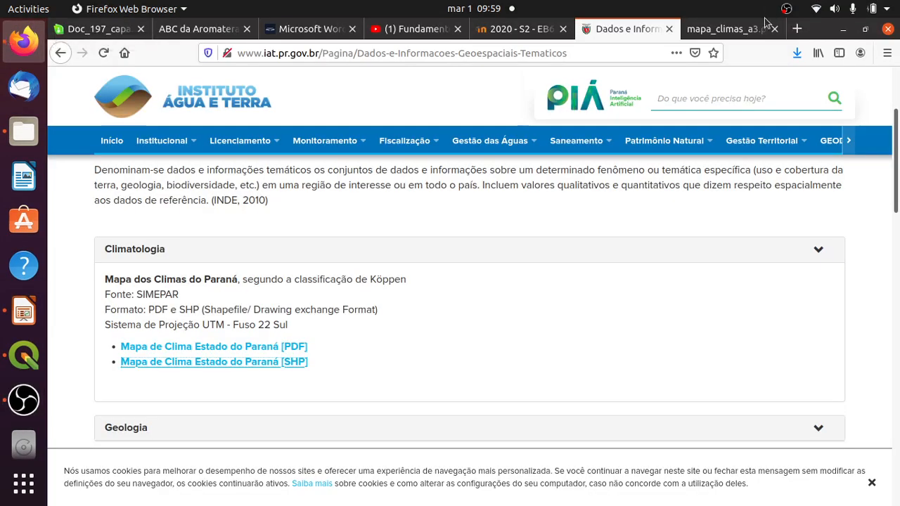
left_click(583, 47)
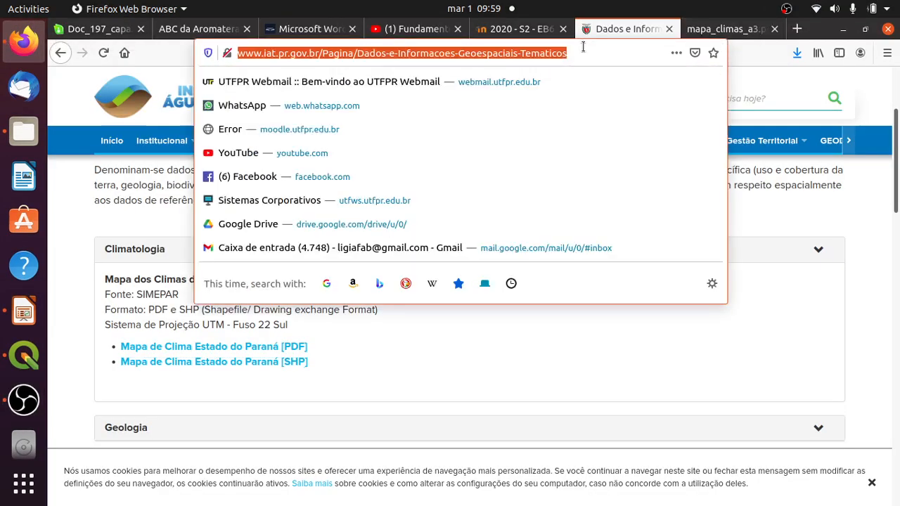
type("iat")
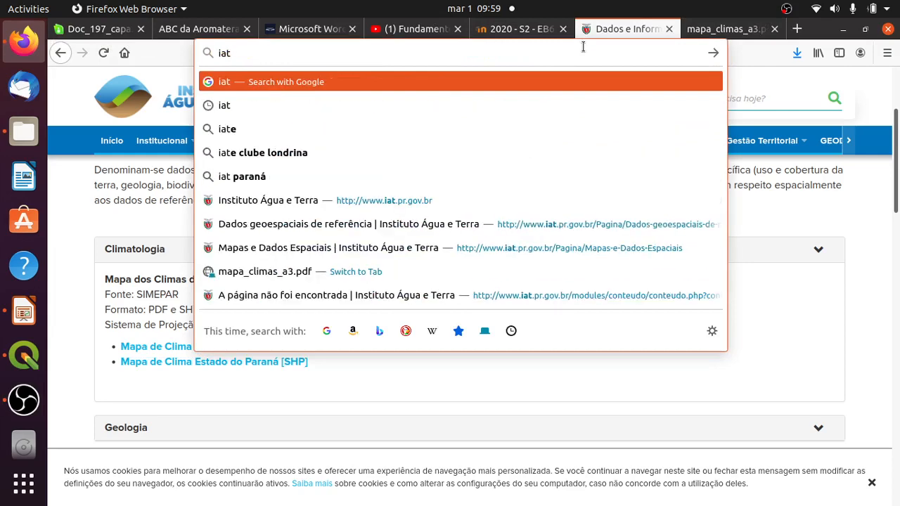
key("Return")
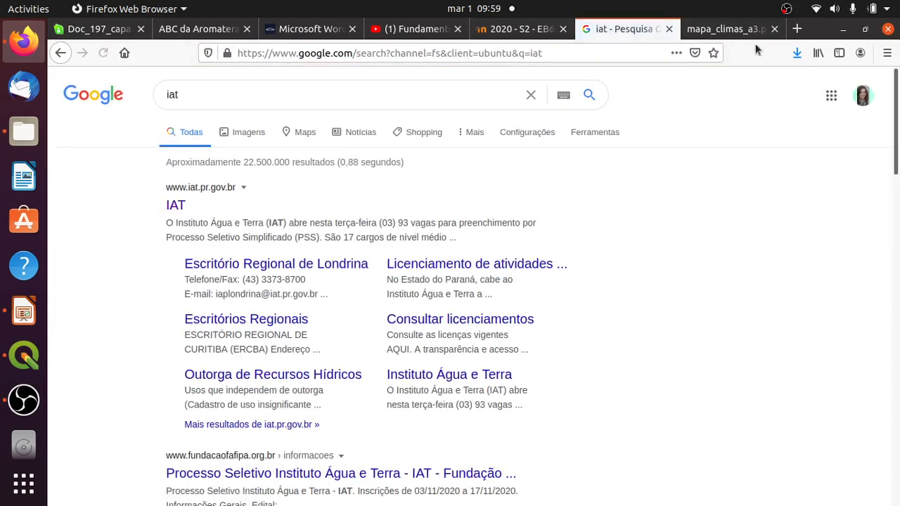
left_click(774, 29)
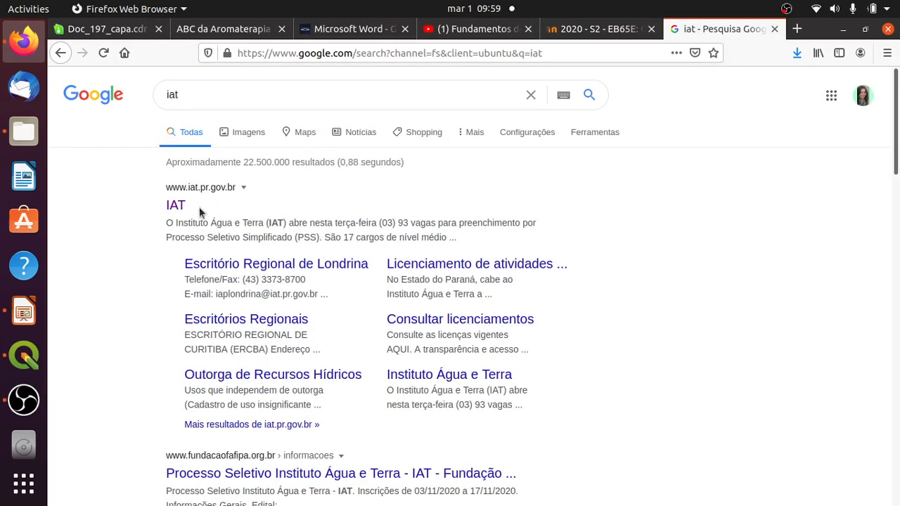
left_click(178, 206)
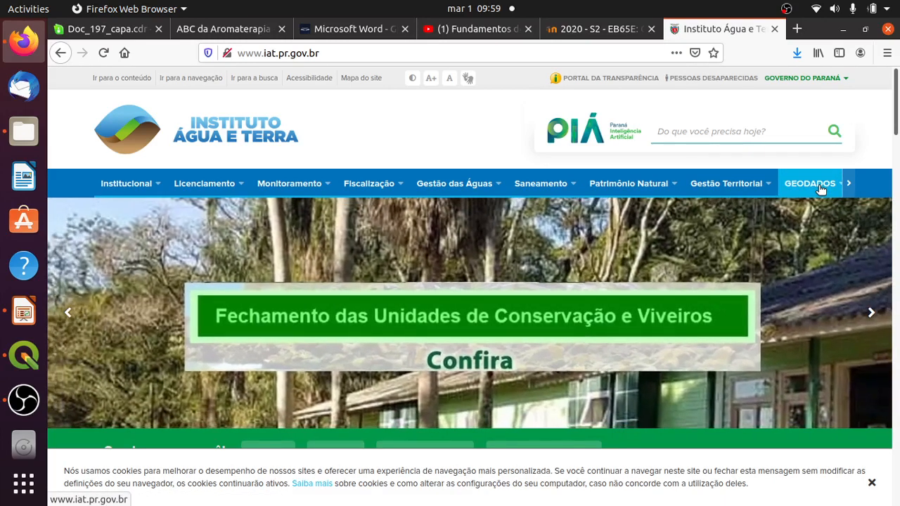
- Open the Dados geoespaciais de referência page listed under GEODADOS
mouse_move(820, 188)
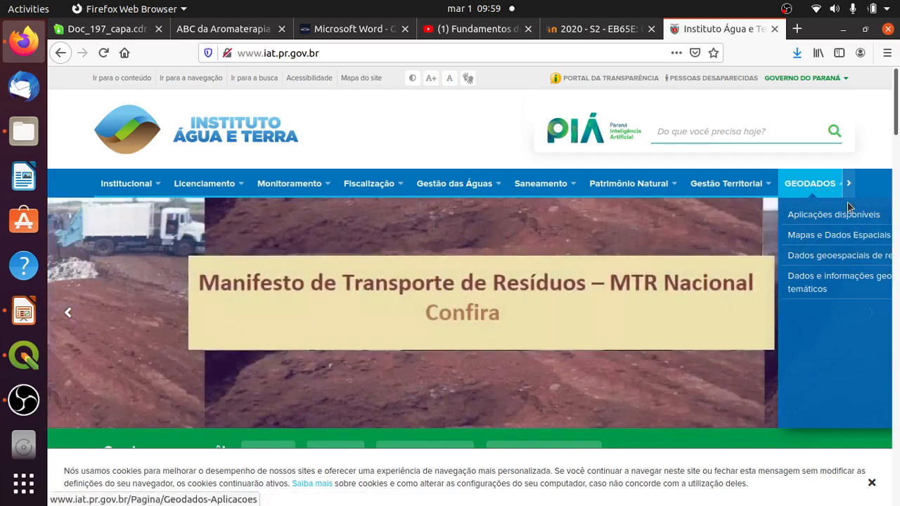
left_click(852, 188)
mouse_move(682, 190)
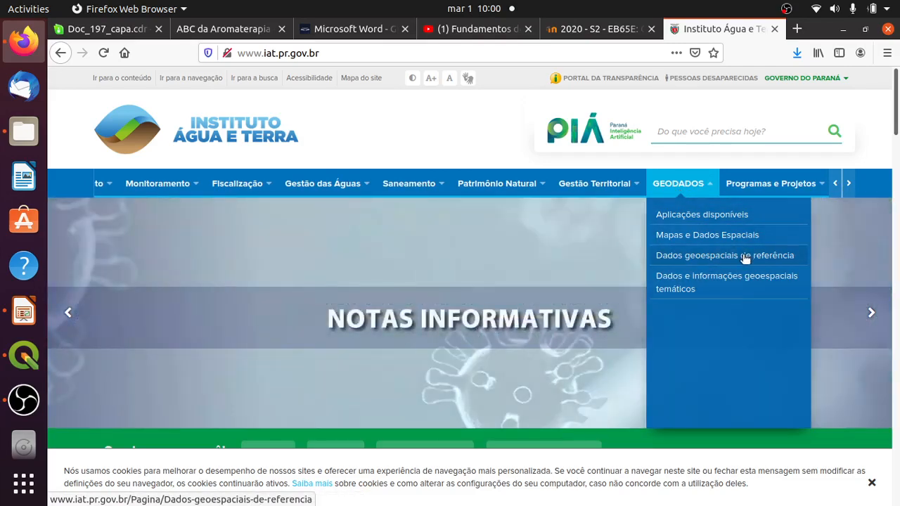
left_click(746, 258)
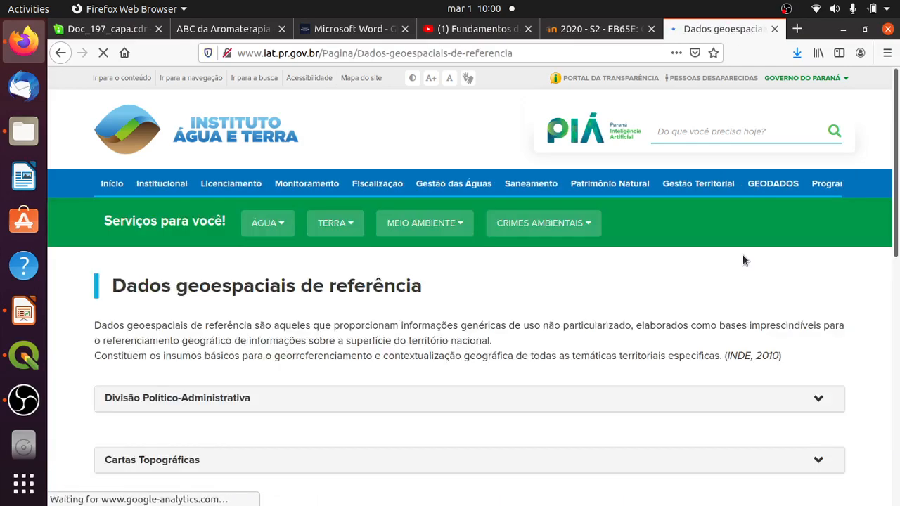
- Download the Divisão Político-Administrativa do Paraná - 2020 (GCS SIRGAS 2000) shapefile archive, keeping the Save File option
scroll(211, 239, "down", 3)
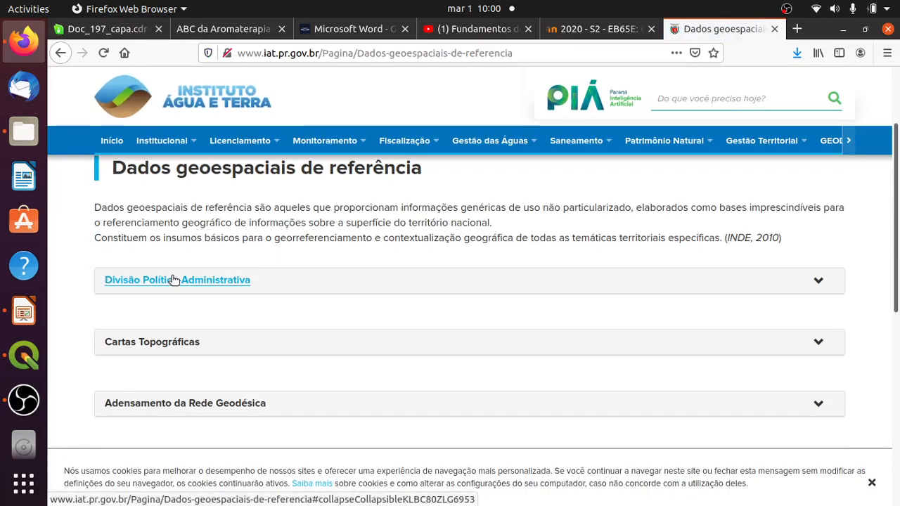
left_click(174, 280)
scroll(370, 284, "down", 5)
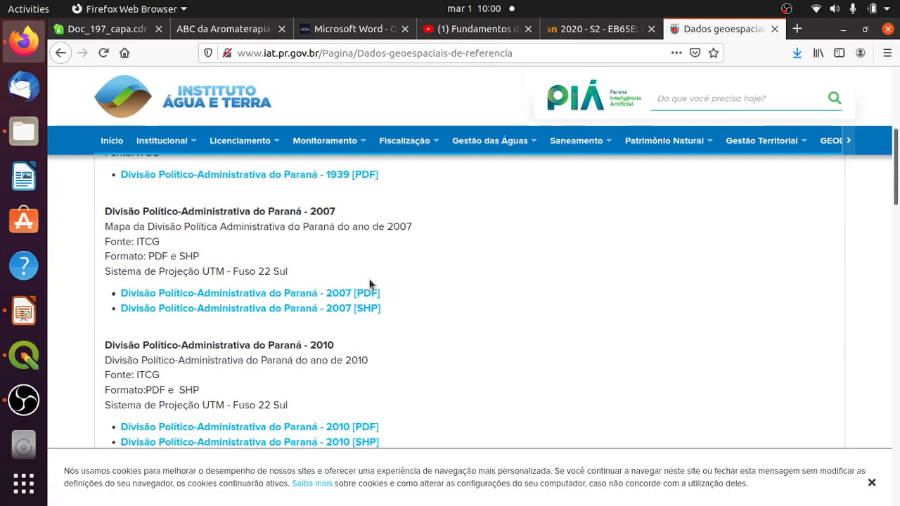
scroll(547, 289, "down", 15)
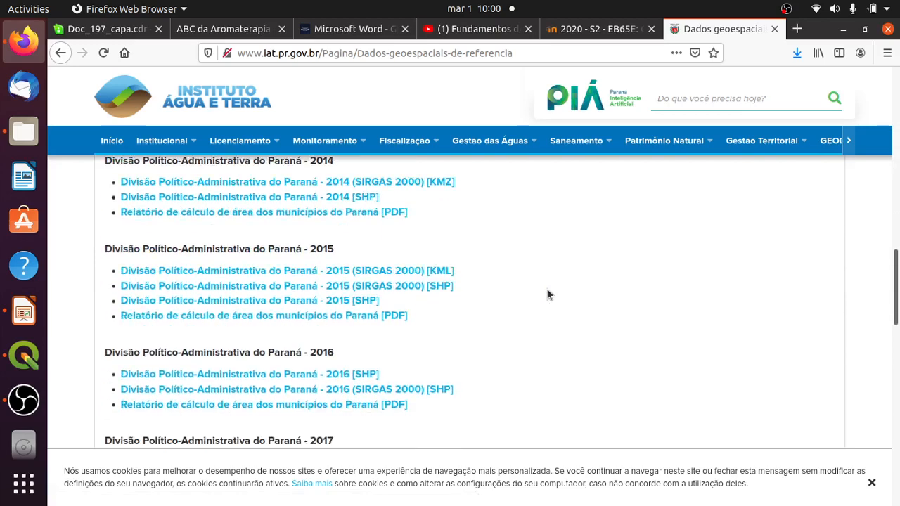
scroll(546, 288, "down", 11)
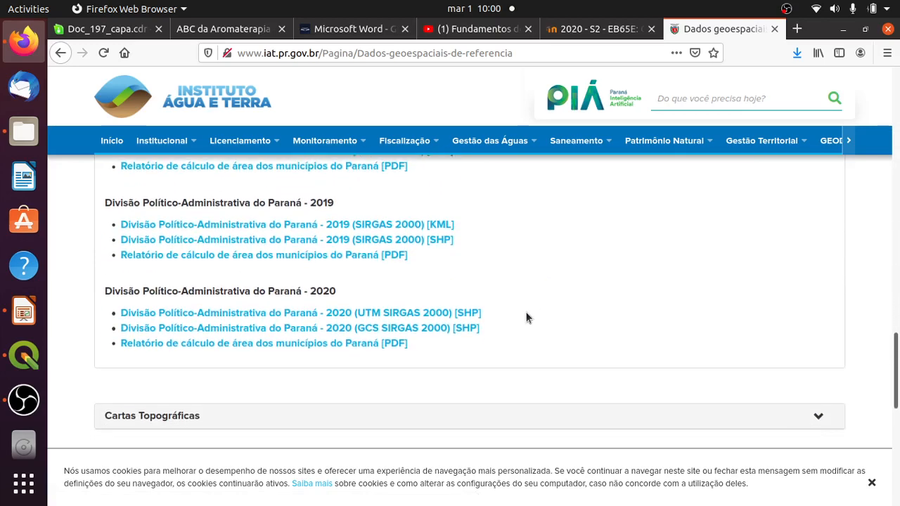
left_click(429, 330)
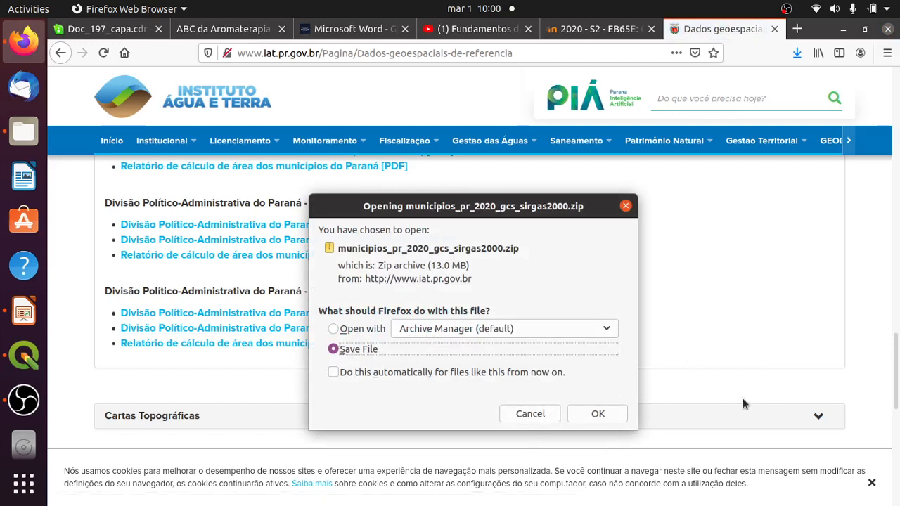
key("Return")
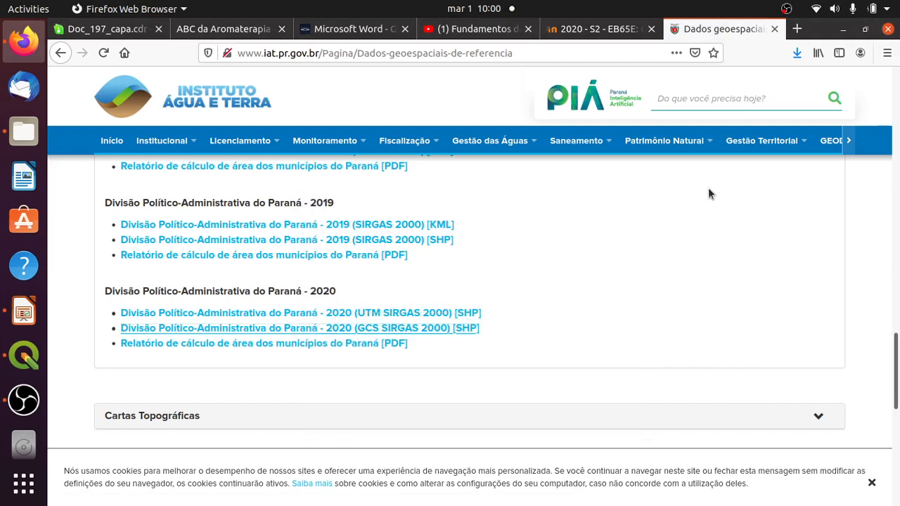
- Open the Dados e informações geoespaciais temáticos page listed under GEODADOS
left_click(850, 142)
mouse_move(737, 145)
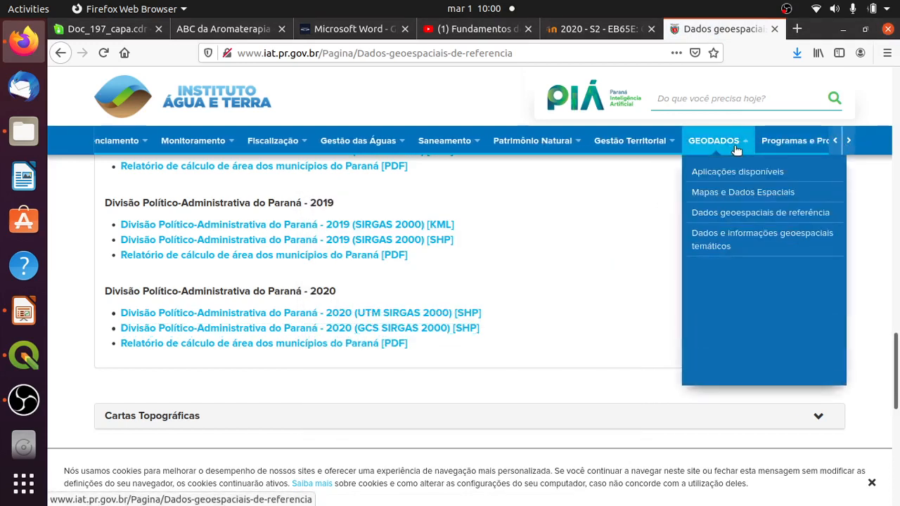
left_click(798, 239)
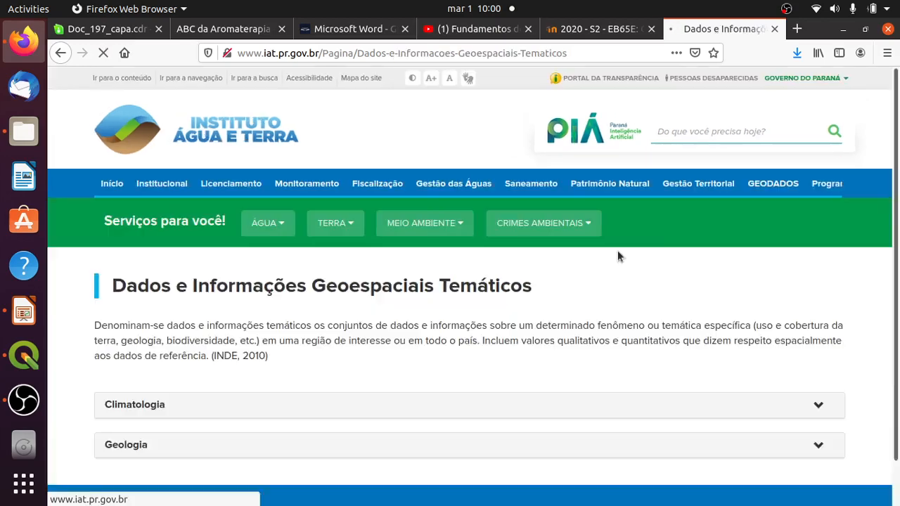
scroll(579, 210, "down", 3)
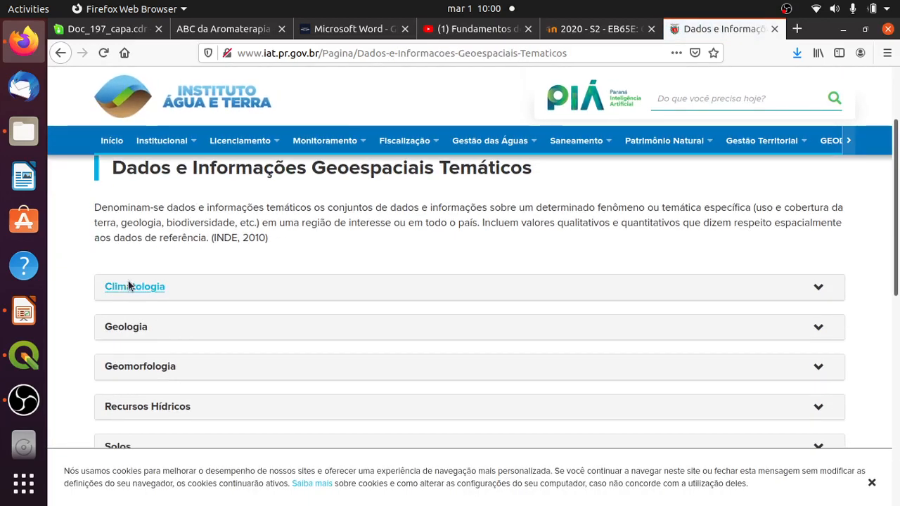
- Start downloading the Mapa de Clima Estado do Paraná [SHP] archive from the Climatologia section and cancel it
left_click(154, 289)
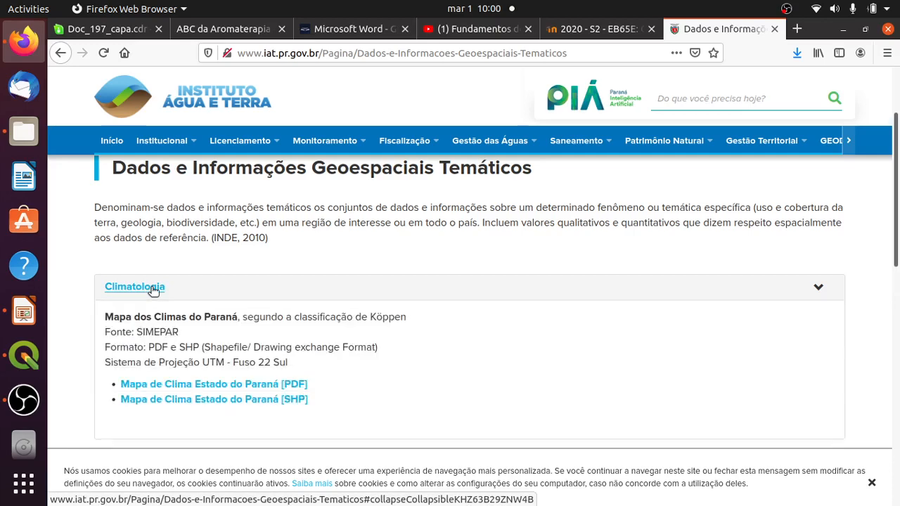
scroll(240, 228, "down", 2)
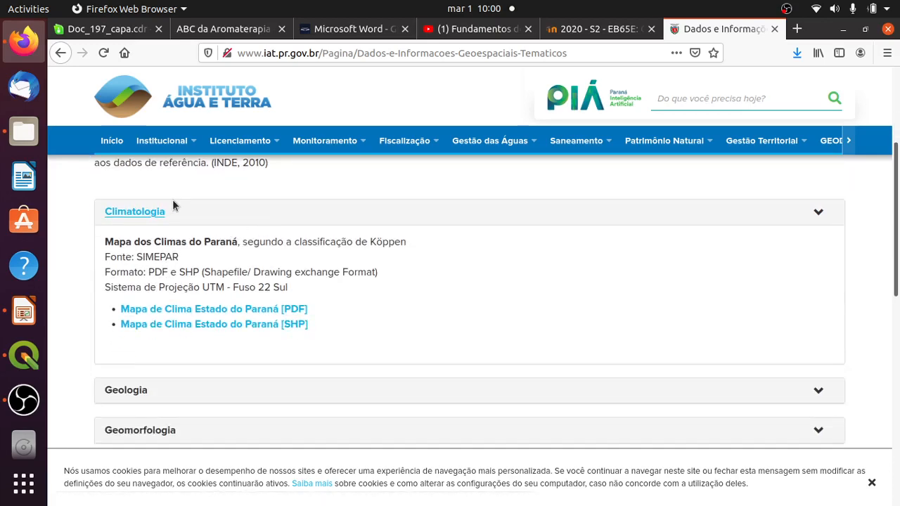
left_click(296, 326)
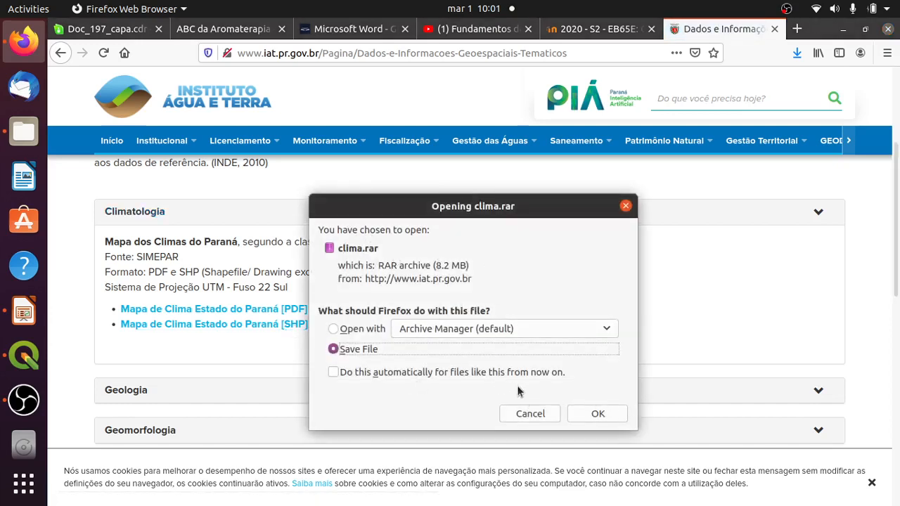
left_click(531, 415)
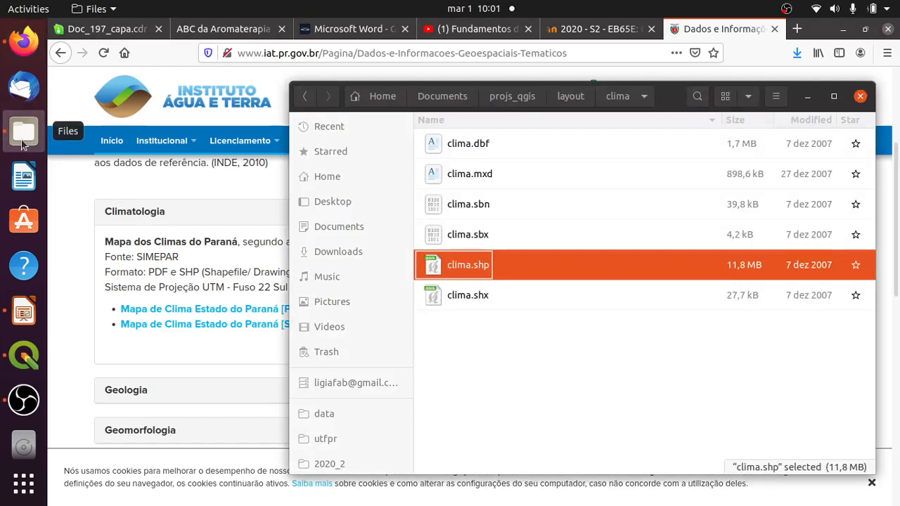
- Switch to Files, go up to the layout folder and locate clima.rar and municipios_pr_2020_gcs_sirgas2000.zip
left_click(24, 132)
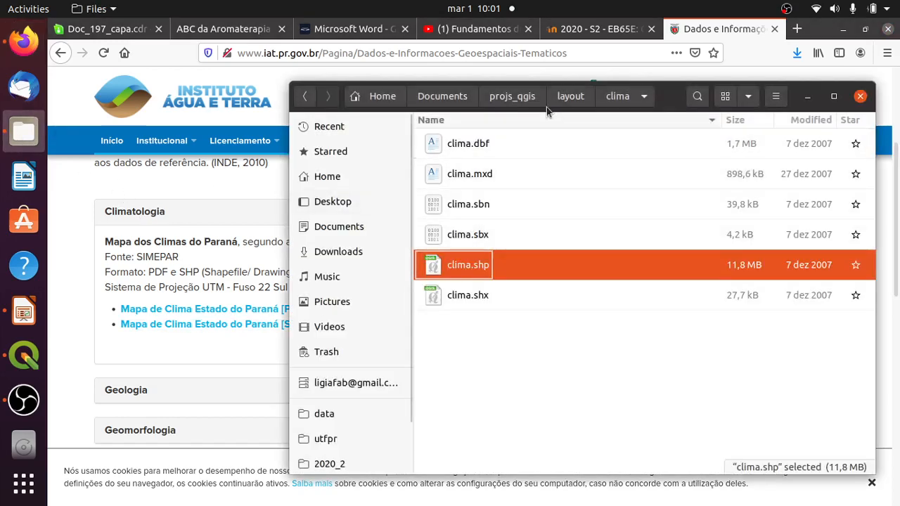
left_click(567, 100)
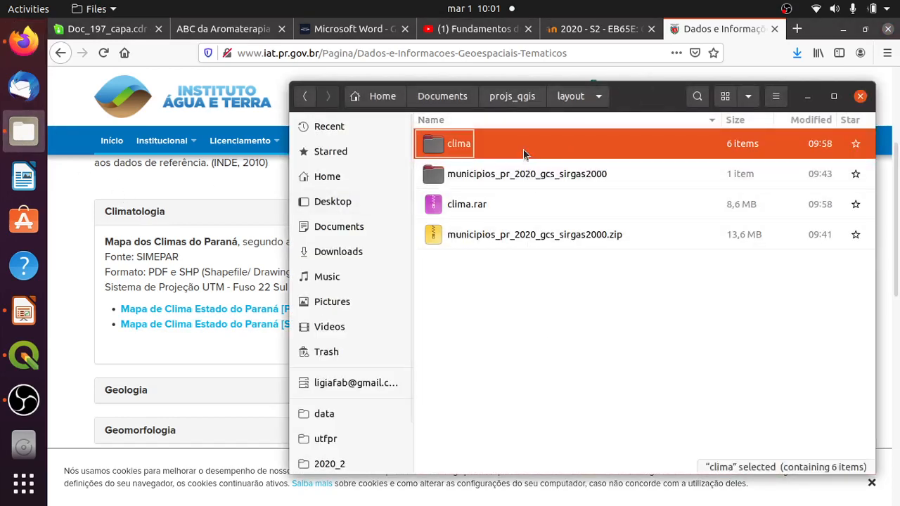
left_click(515, 213)
left_click(512, 239)
left_click(521, 209)
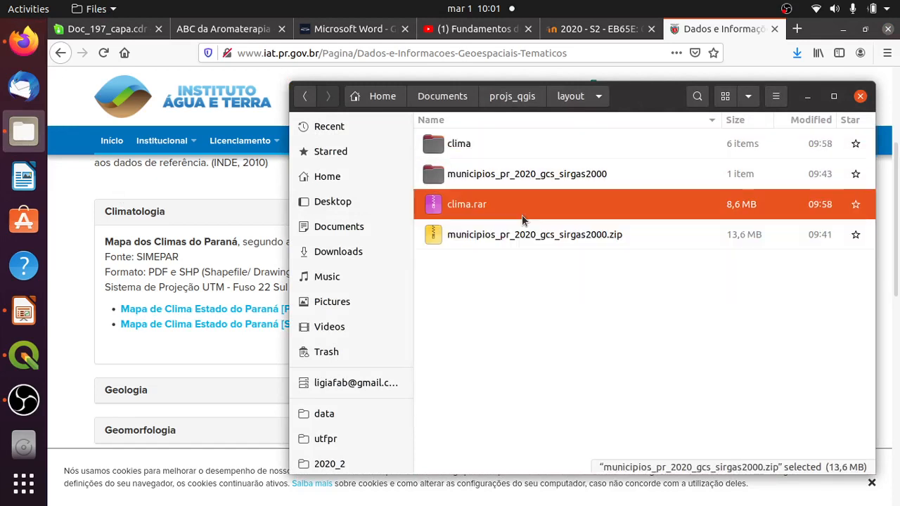
left_click(524, 239)
left_click(534, 204)
left_click(537, 238, "ctrl")
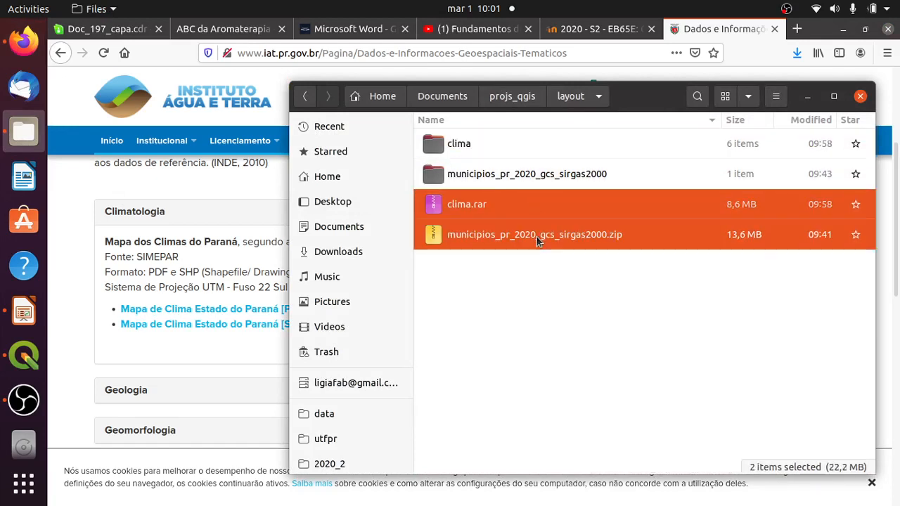
right_click(537, 237)
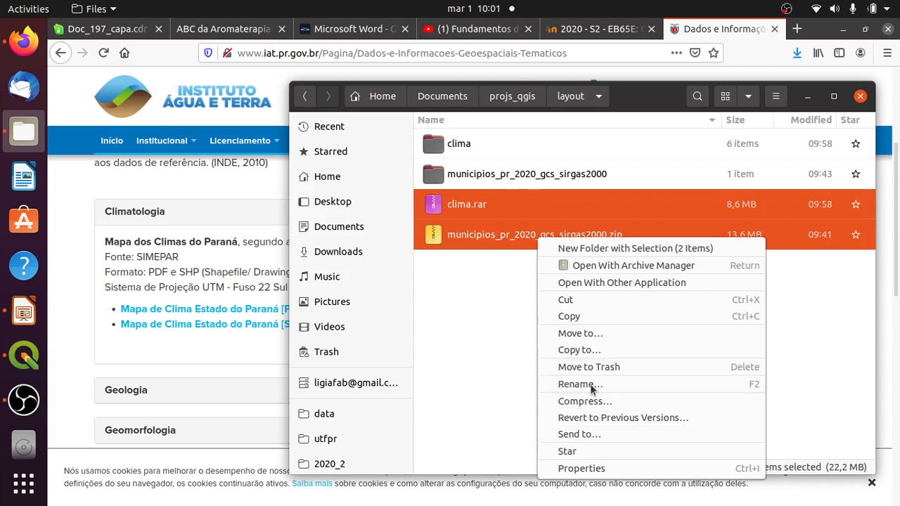
left_click(504, 341)
- Check for the extracted clima and municipios_pr_2020_gcs_sirgas2000 folders inside the layout folder
left_click(498, 163)
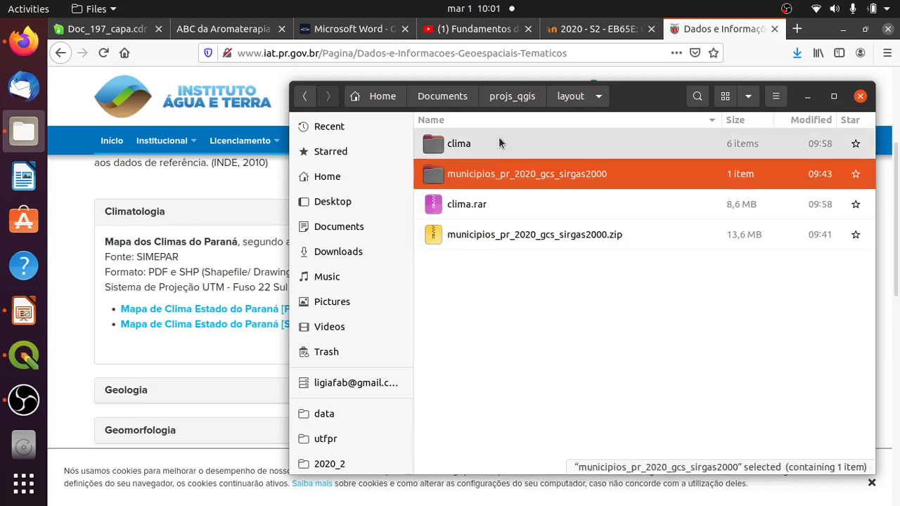
left_click(500, 144)
left_click(518, 164)
left_click(526, 148)
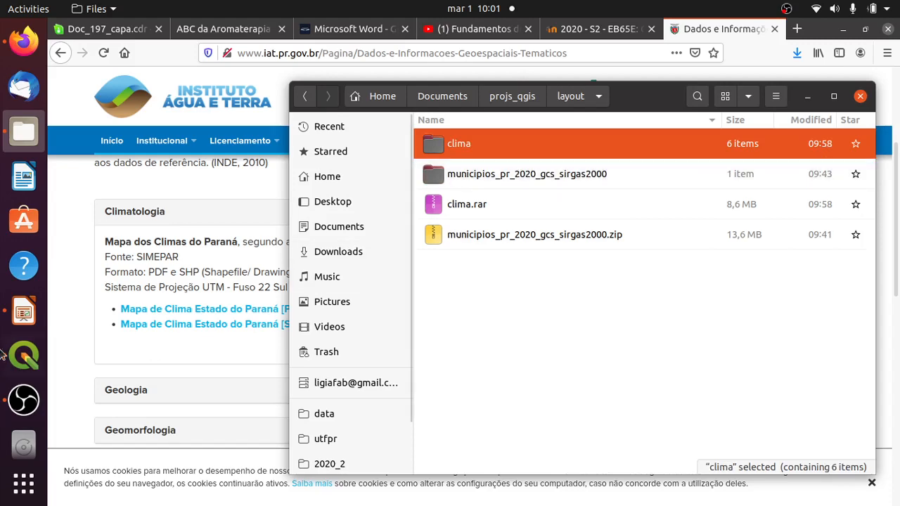
- Switch to QGIS and display the Browser (2) panel
left_click(21, 359)
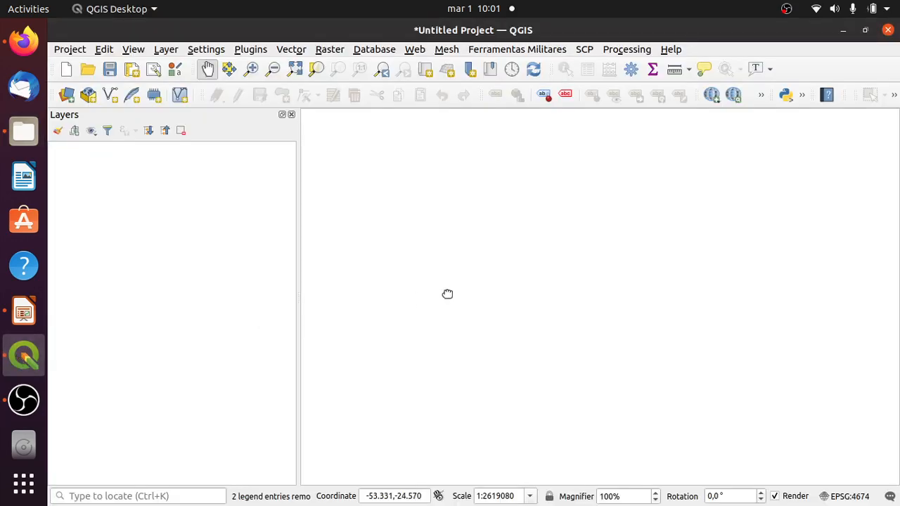
right_click(251, 73)
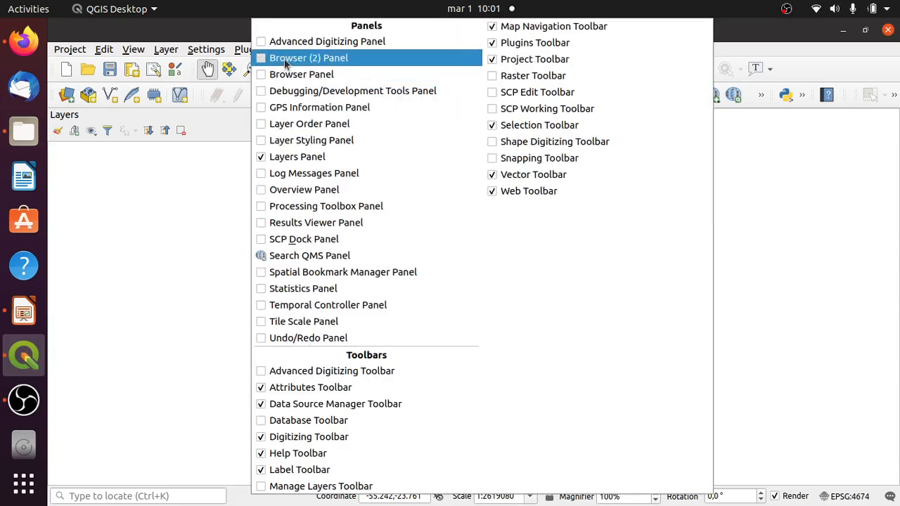
left_click(284, 64)
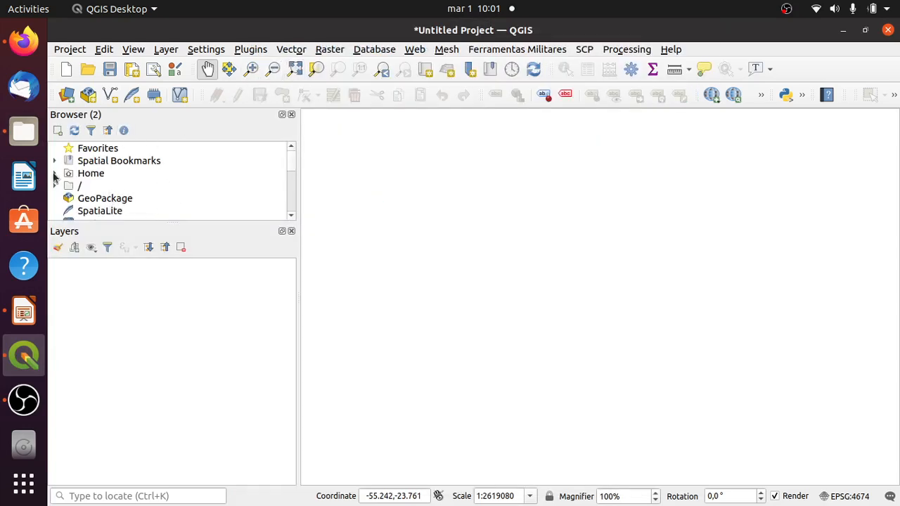
- Expand the Home folder in the Browser down through Documents and projs_qgis to layout, and make the Browser panel taller
left_click(54, 173)
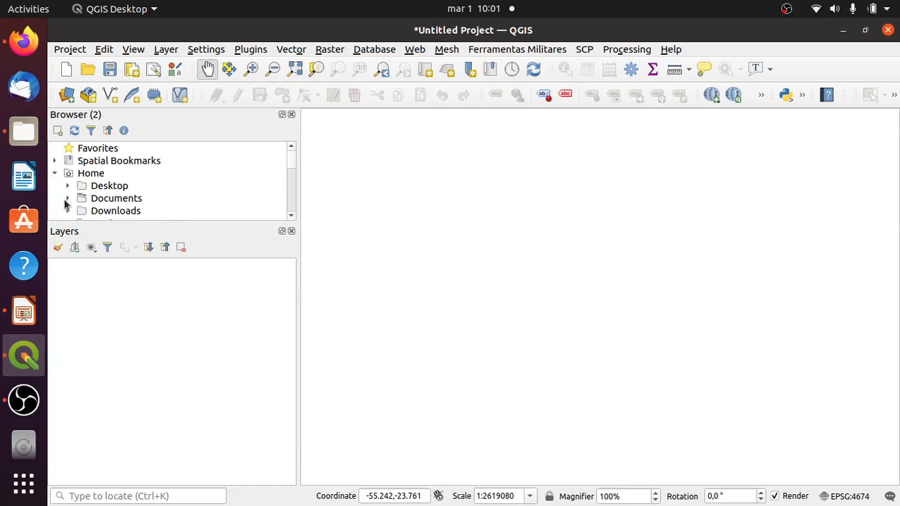
left_click(68, 198)
scroll(162, 181, "down", 3)
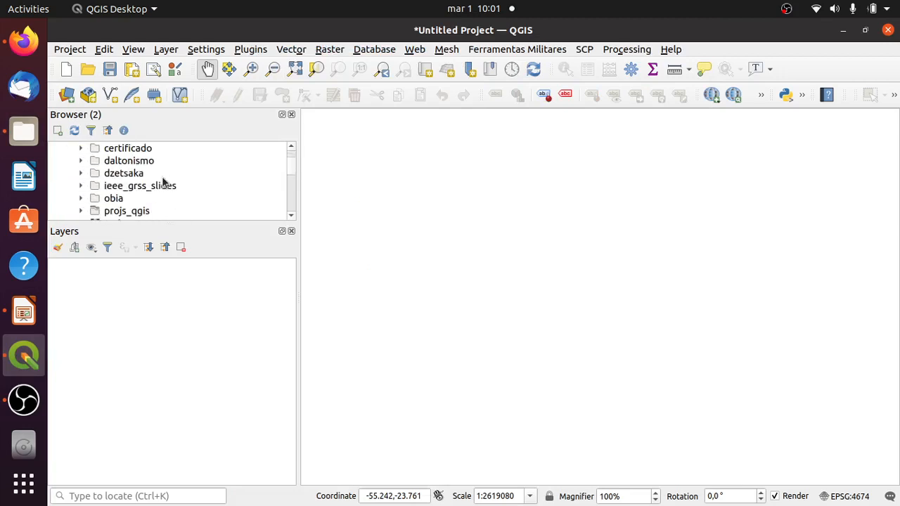
left_click(80, 211)
scroll(160, 198, "down", 3)
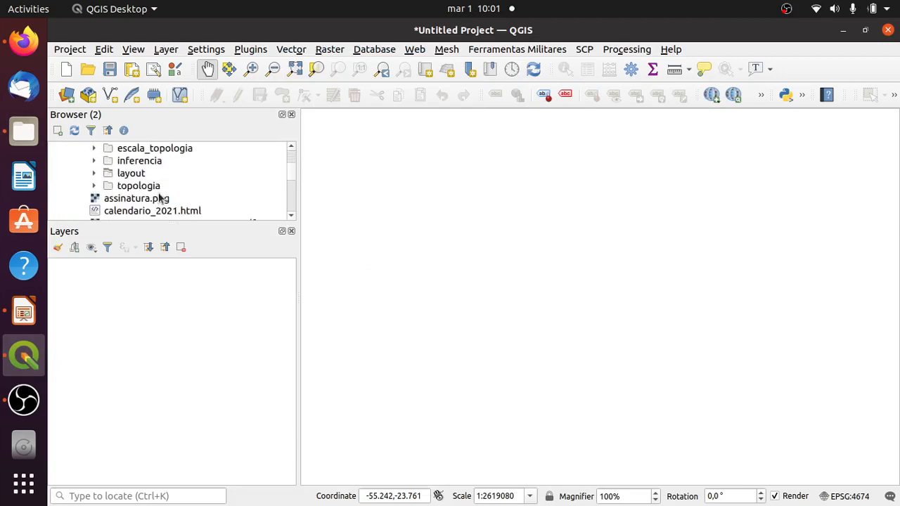
left_click(96, 176)
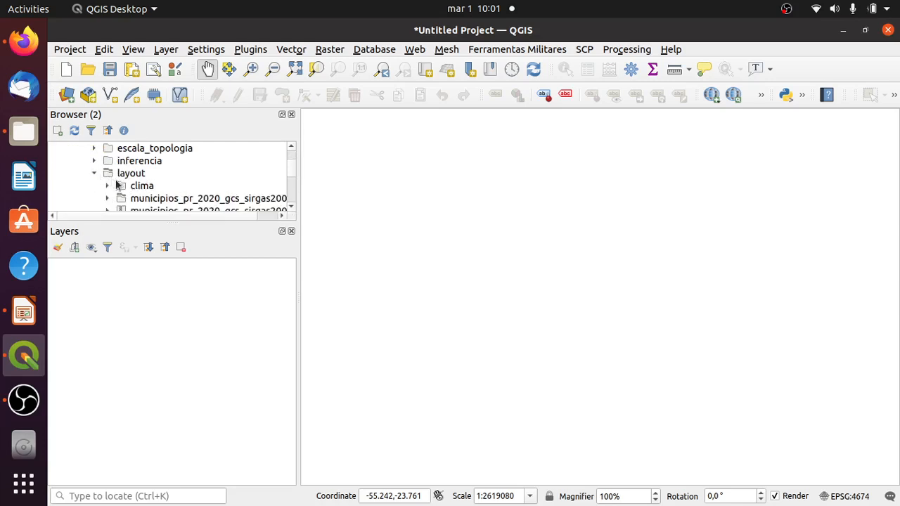
scroll(159, 180, "down", 1)
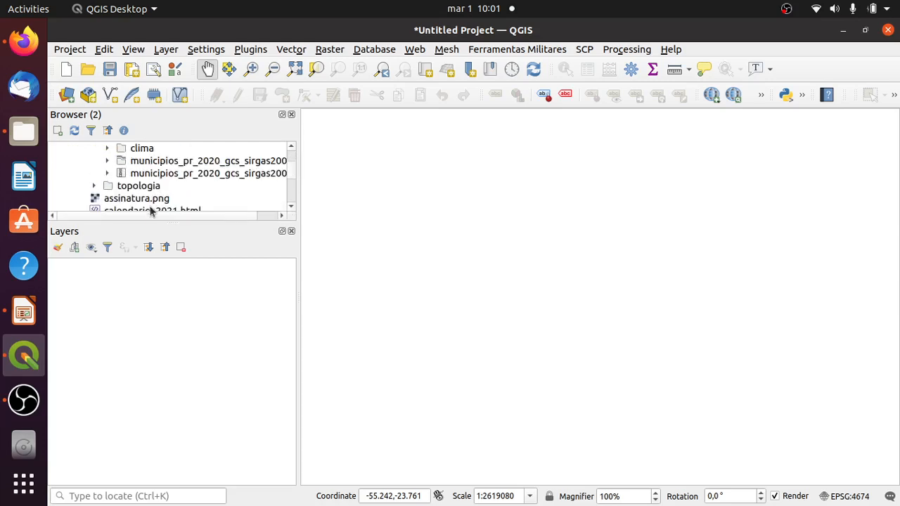
left_click_drag(158, 223, 157, 264)
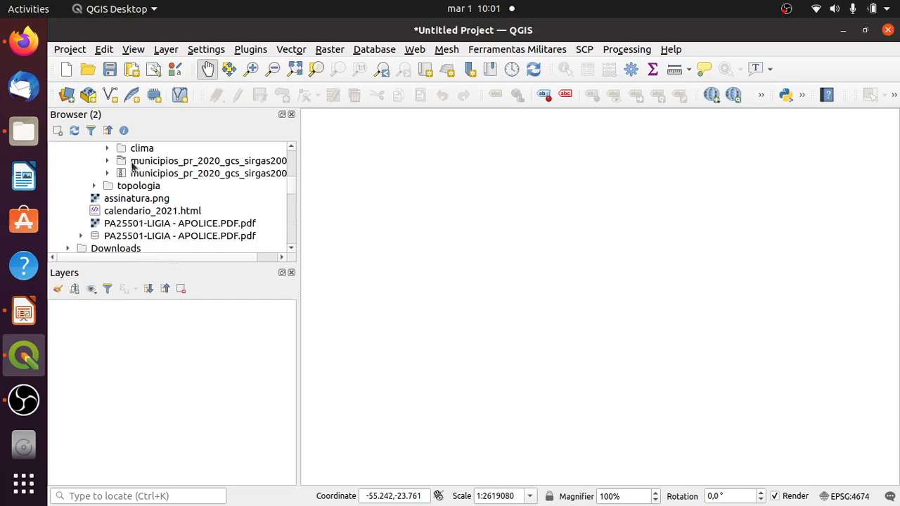
scroll(138, 202, "up", 1)
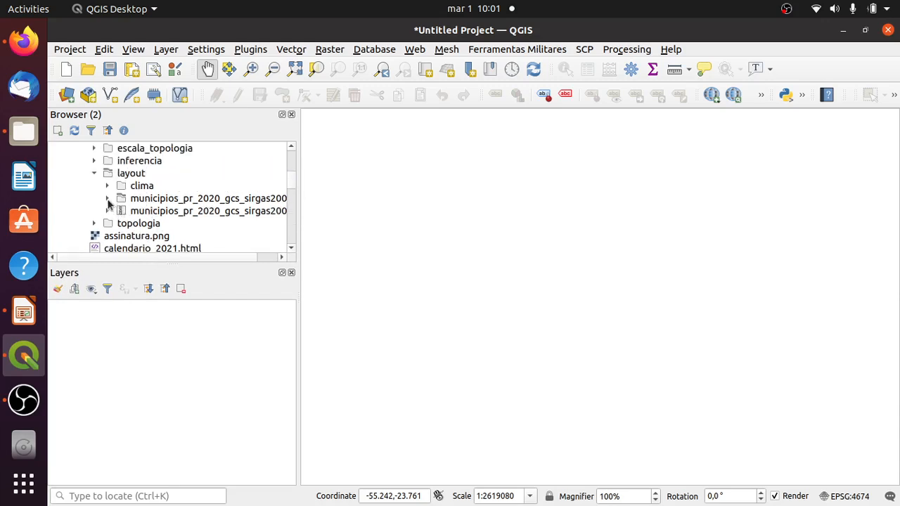
- Add the municipios_pr_2020_GCS_SIRGAS2000 shapefile from its extracted folder inside layout to the project
left_click(107, 199)
left_click(120, 211)
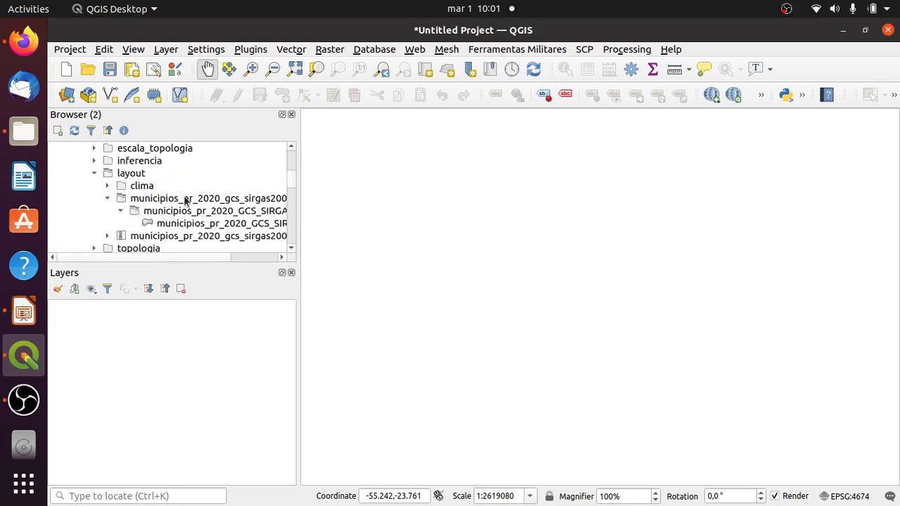
scroll(187, 201, "down", 1)
double_click(191, 186)
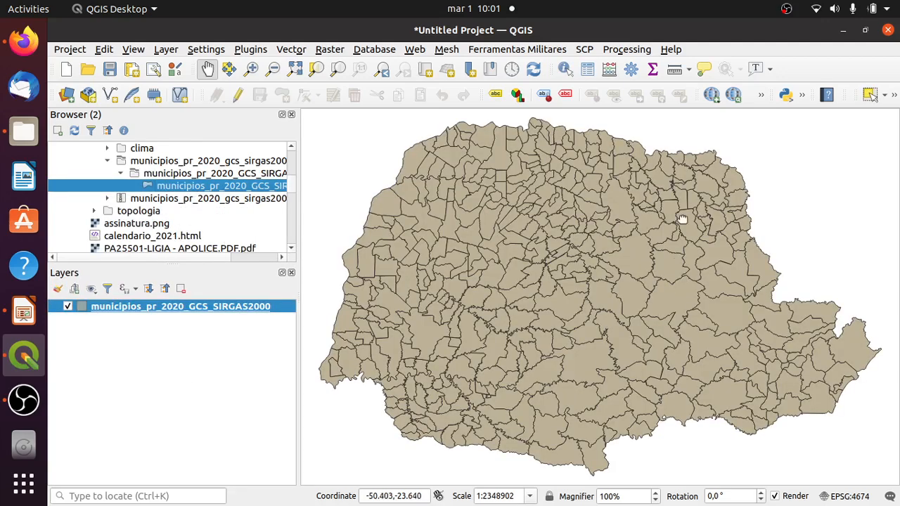
- Add clima.shp from the clima folder to the project with the CRS SIRGAS 2000 / UTM zone 22S (EPSG:31982)
scroll(154, 234, "up", 1)
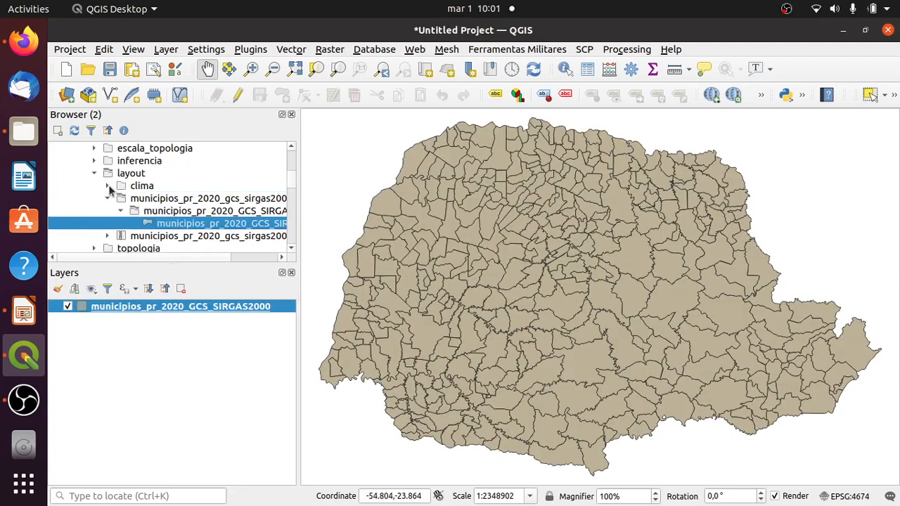
left_click(108, 186)
double_click(147, 200)
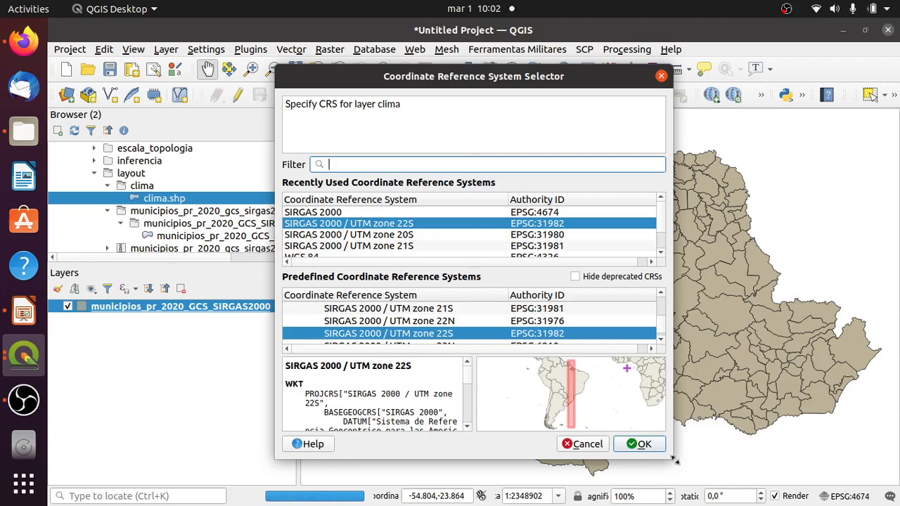
left_click(640, 444)
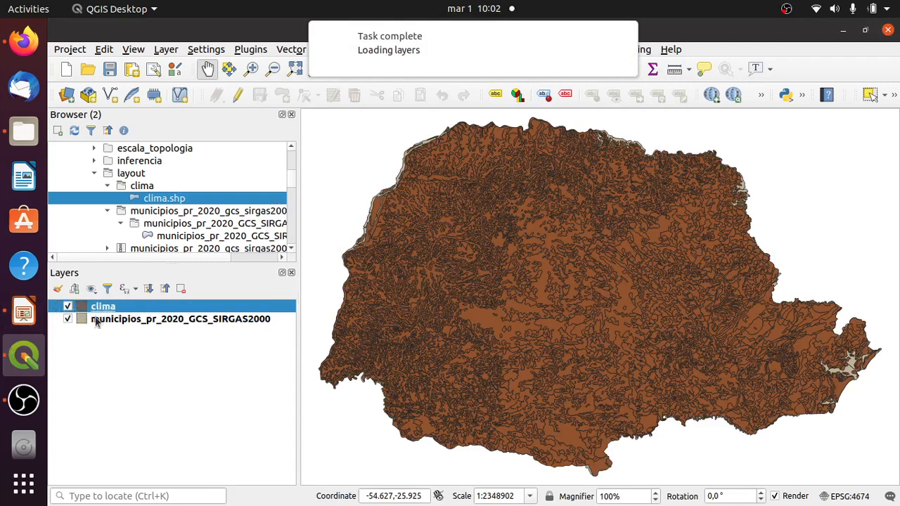
- Try to move the municipios_pr_2020_GCS_SIRGAS2000 layer above clima, and close the Browser panel
left_click_drag(112, 322, 132, 307)
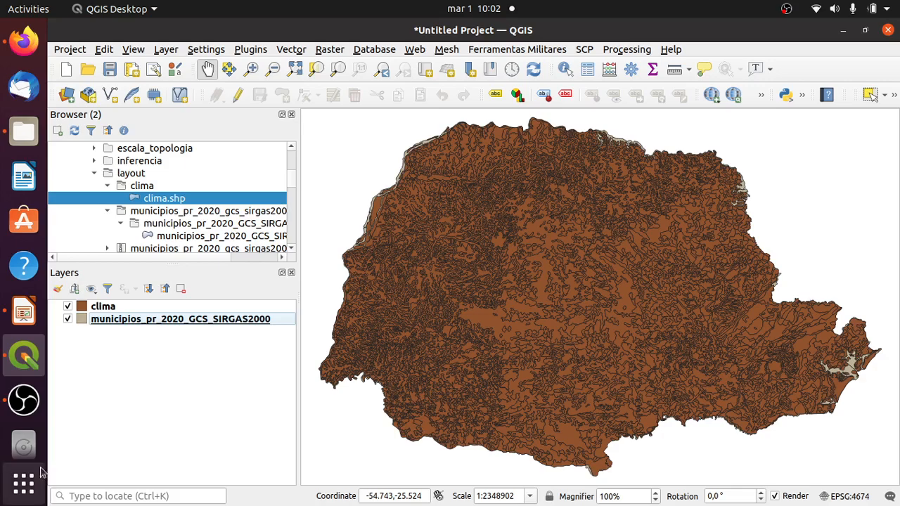
left_click(291, 116)
- Set the Simple Fill style of the municipios_pr_2020_GCS_SIRGAS2000 layer to No Brush and apply it
left_click(161, 161)
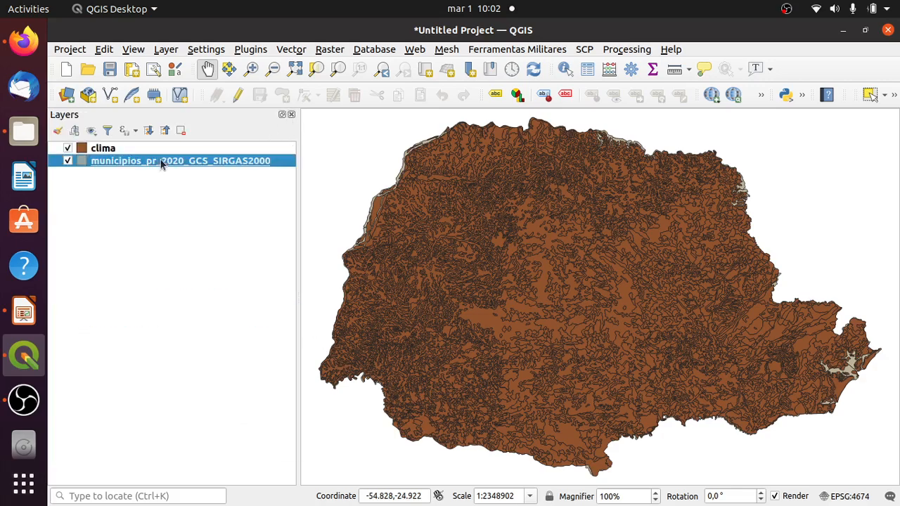
double_click(160, 160)
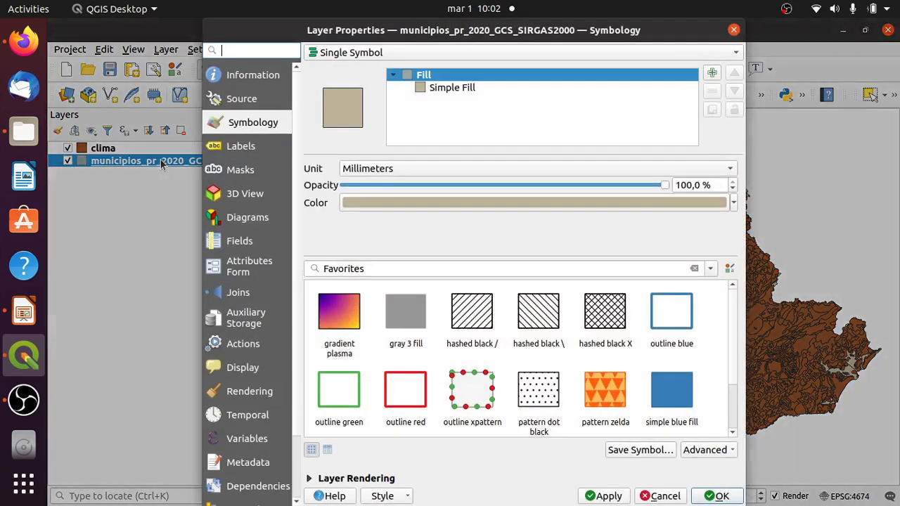
left_click(458, 89)
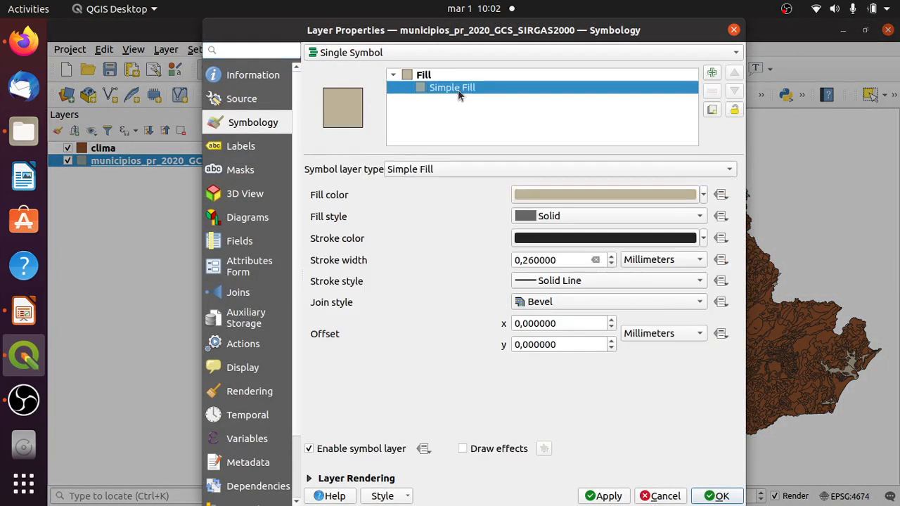
left_click(665, 218)
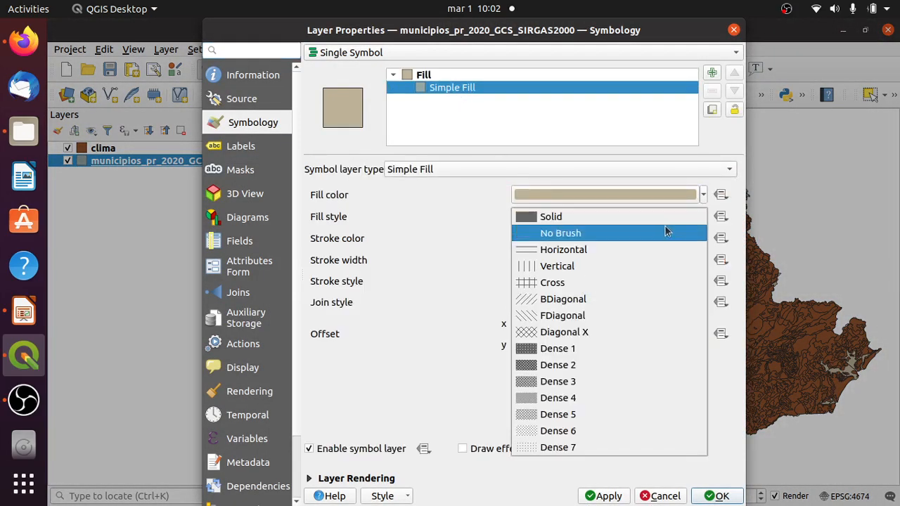
left_click(663, 230)
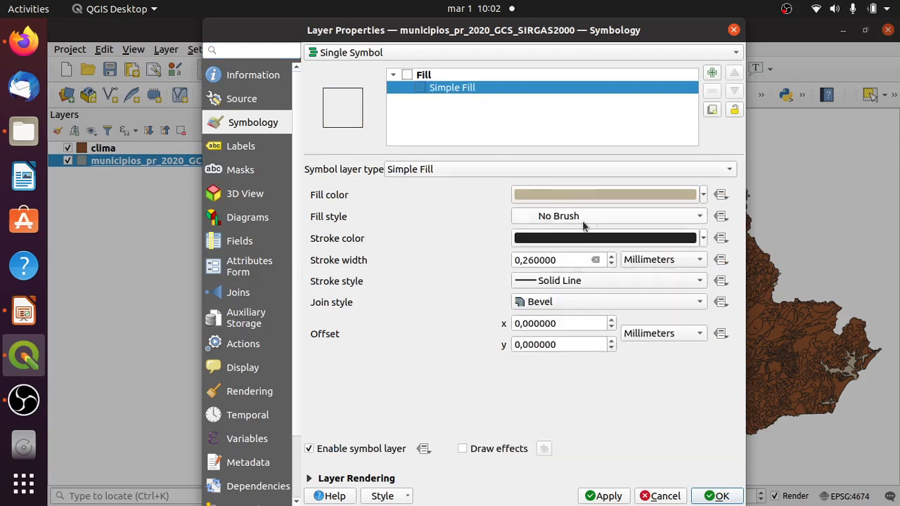
left_click(606, 496)
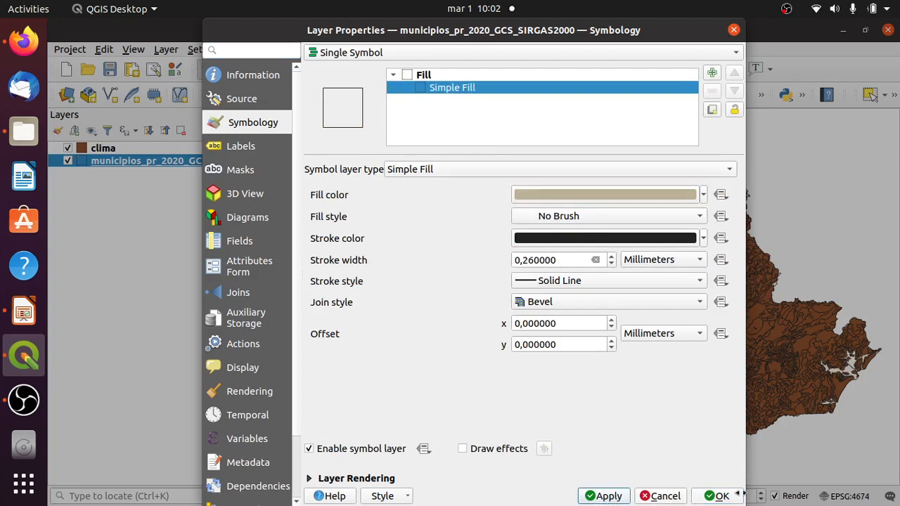
left_click(717, 496)
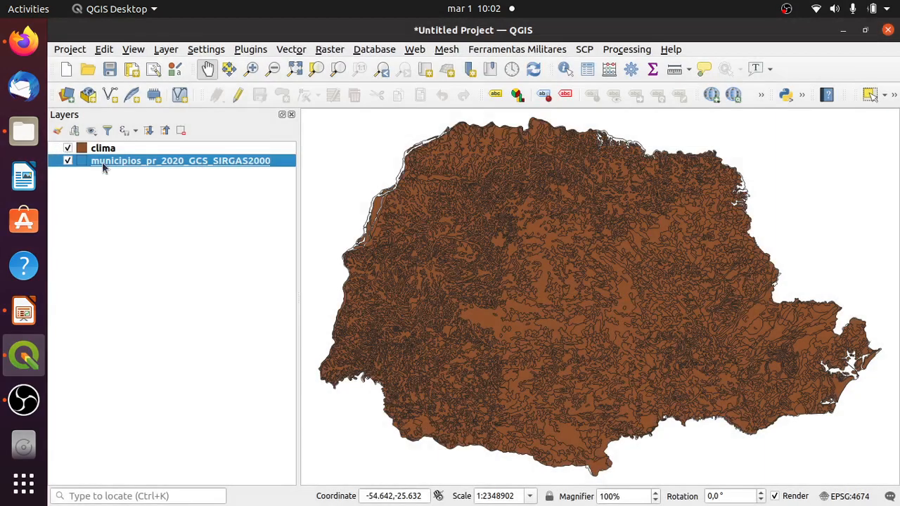
- Move the municipios_pr_2020_GCS_SIRGAS2000 layer above clima, and turn the clima layer off and on again to check the municipality outlines
left_click_drag(102, 162, 102, 143)
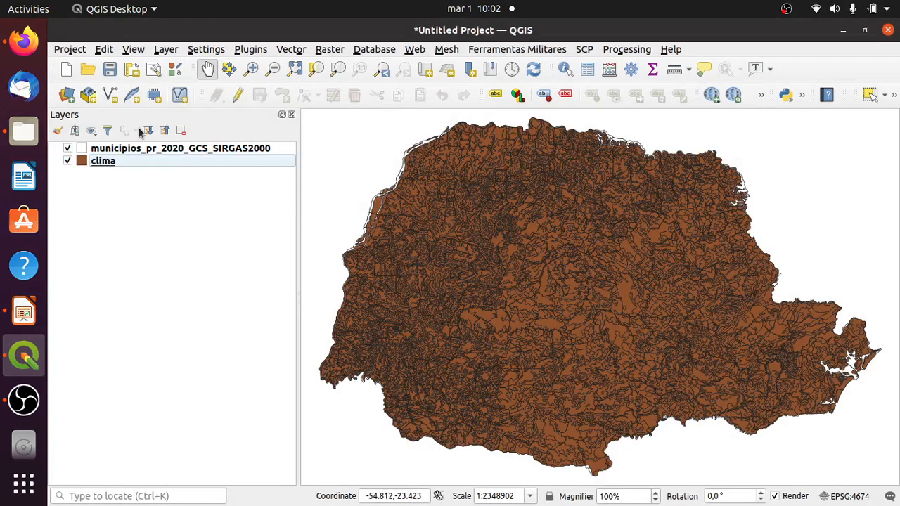
left_click(67, 161)
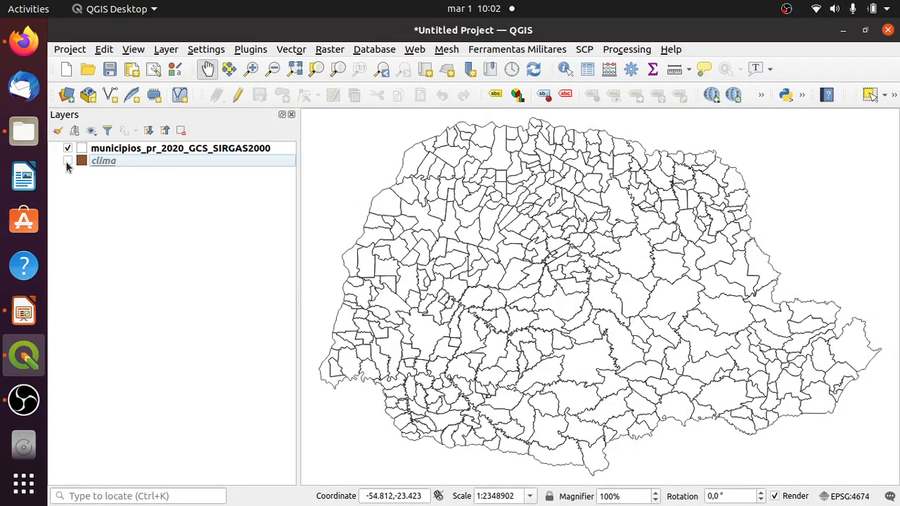
left_click(67, 162)
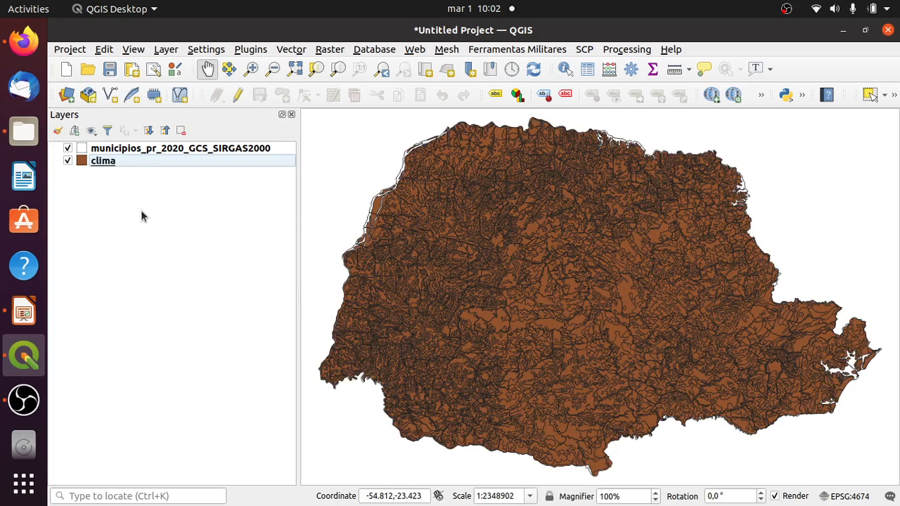
- Examine the clima layer's attribute table, widening the GGRUPO_99 column and looking over the CLIMA field, and close the table
left_click(120, 162)
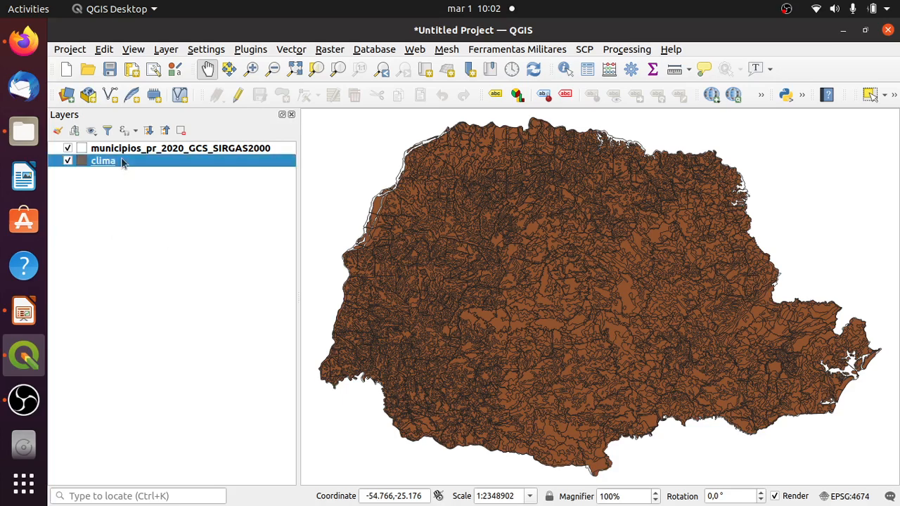
left_click(590, 73)
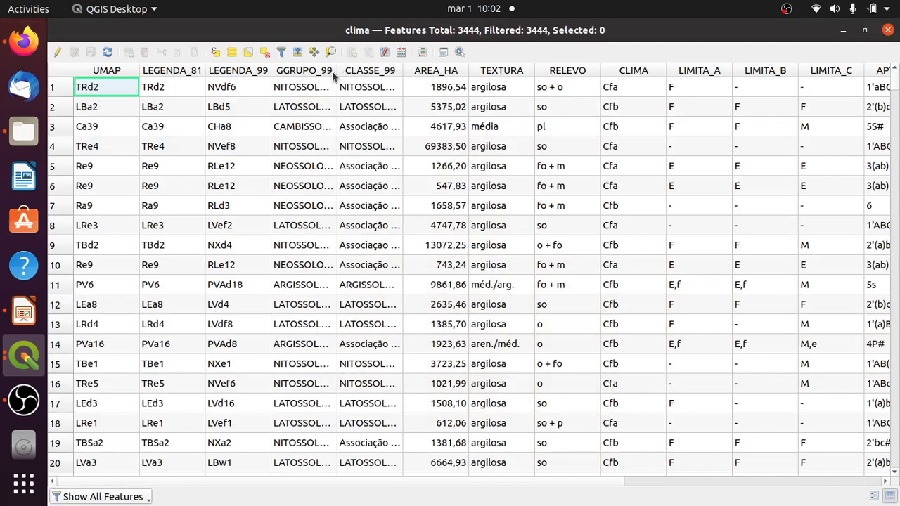
left_click_drag(336, 70, 361, 65)
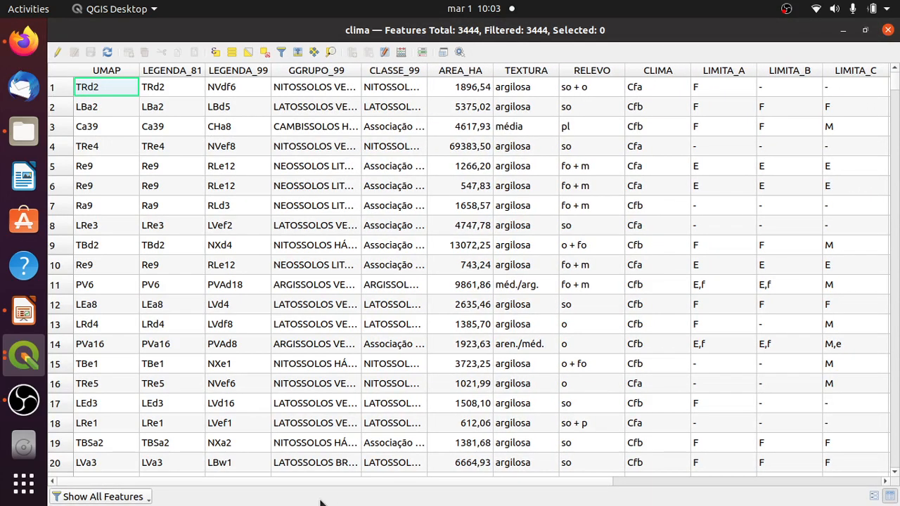
left_click_drag(345, 482, 408, 464)
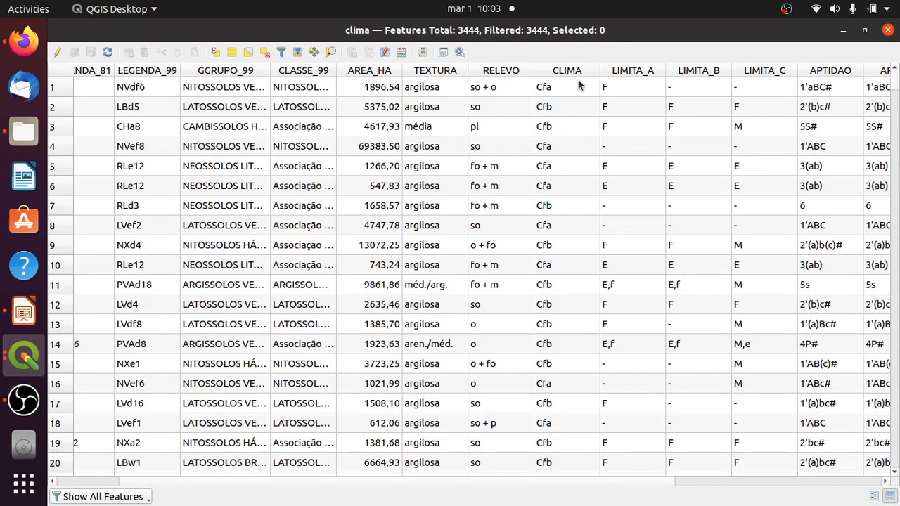
left_click(888, 30)
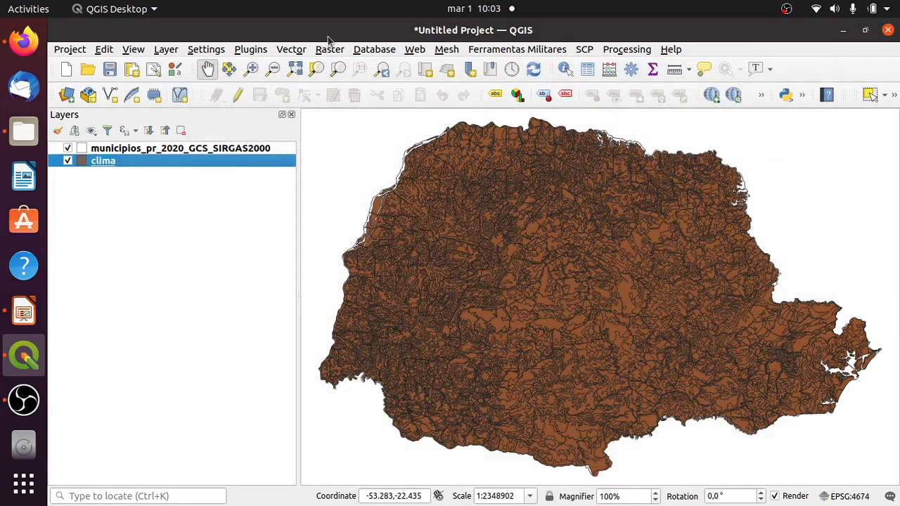
- Classify the clima layer's symbology as Categorized by the CLIMA field with random colors, and widen the Value column of the class list
double_click(178, 162)
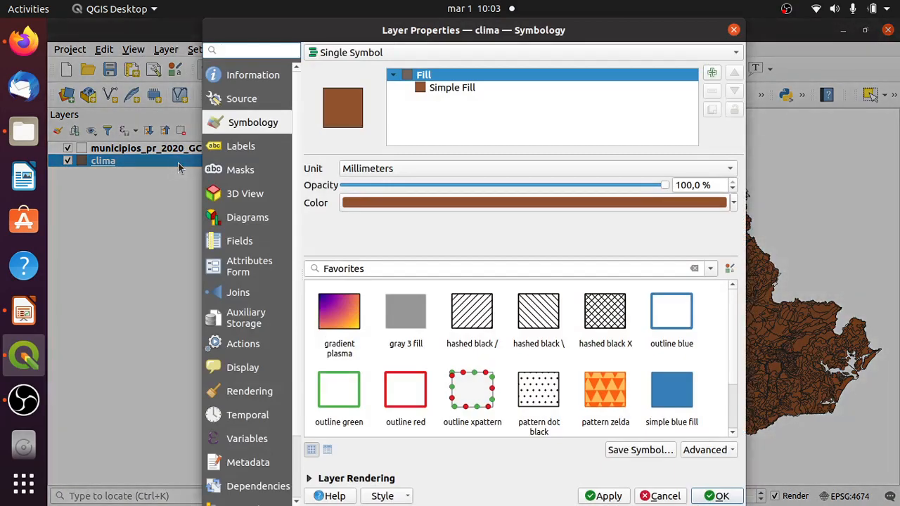
left_click(352, 54)
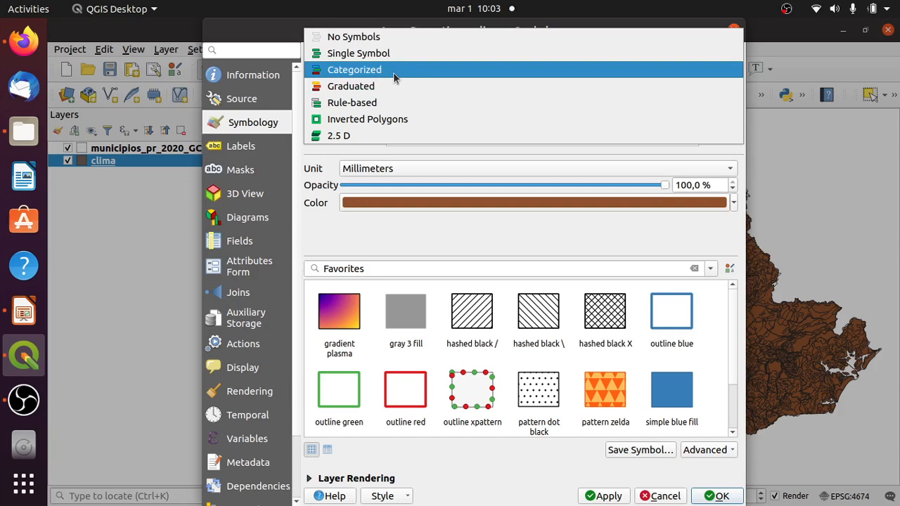
left_click(378, 71)
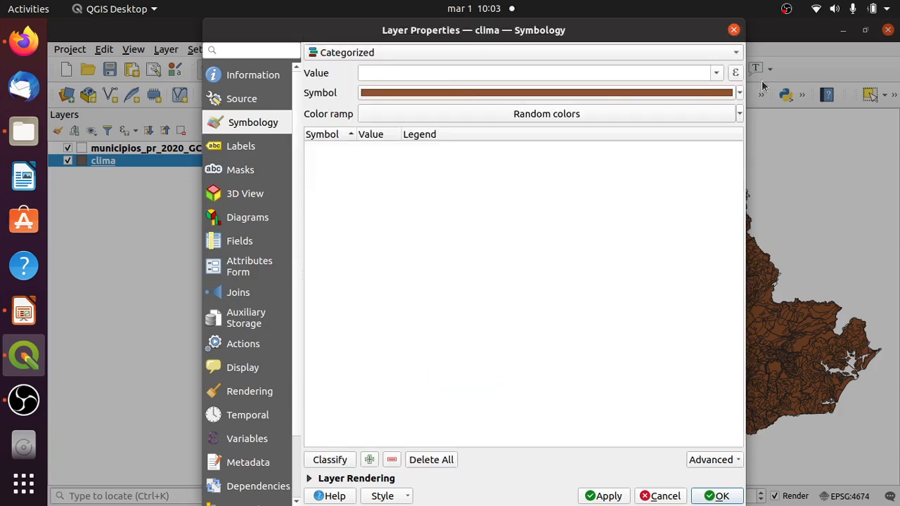
left_click(716, 74)
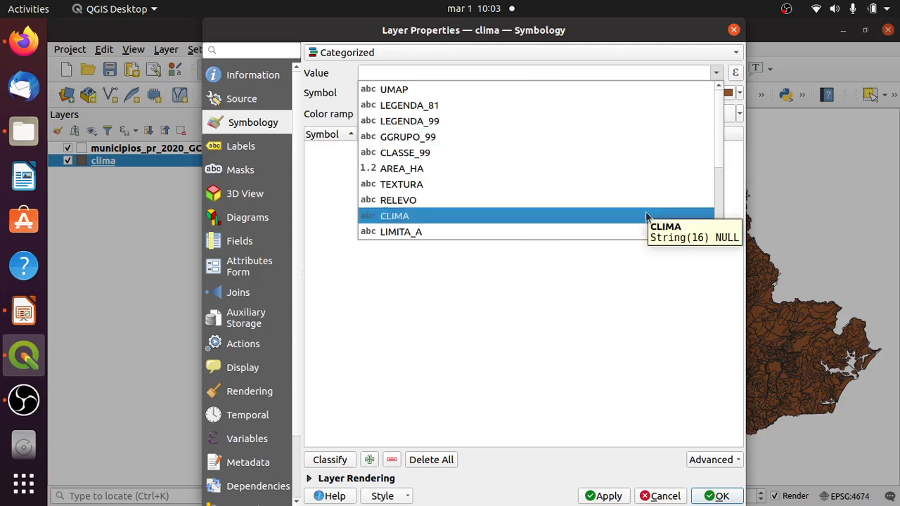
left_click(645, 216)
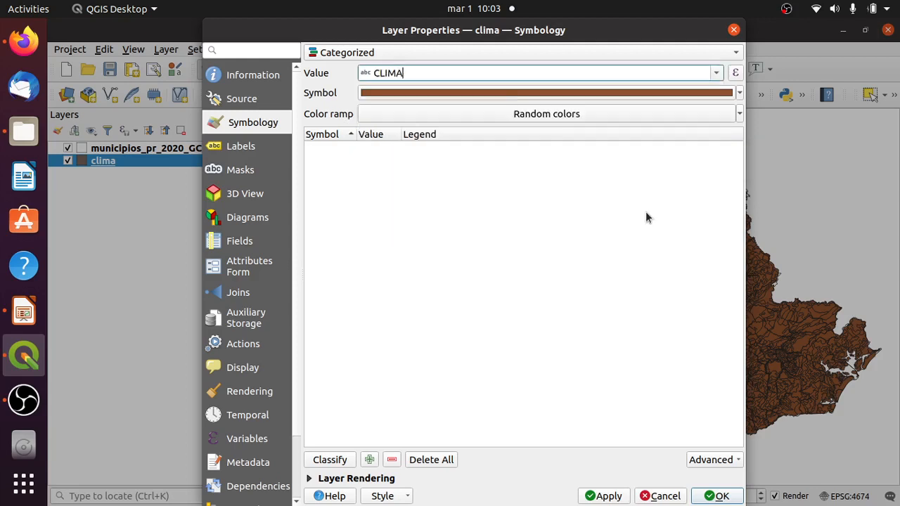
left_click(330, 461)
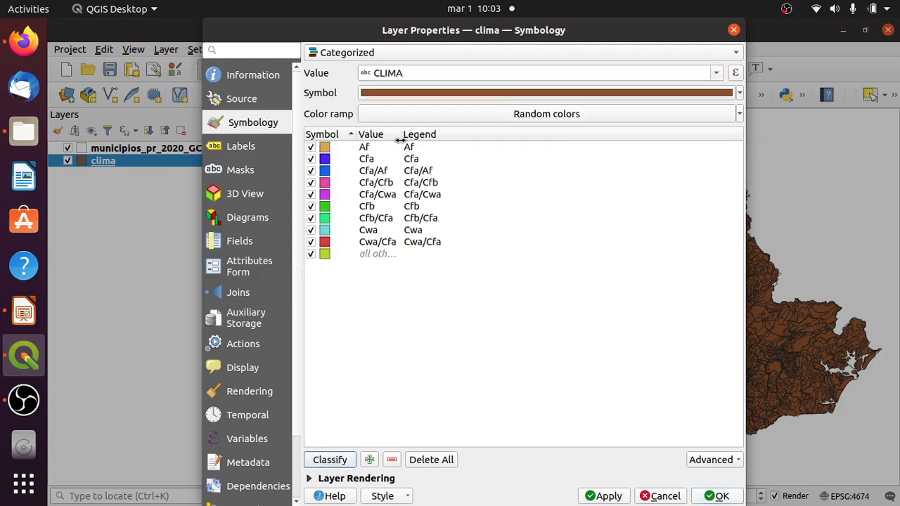
left_click_drag(402, 133, 424, 132)
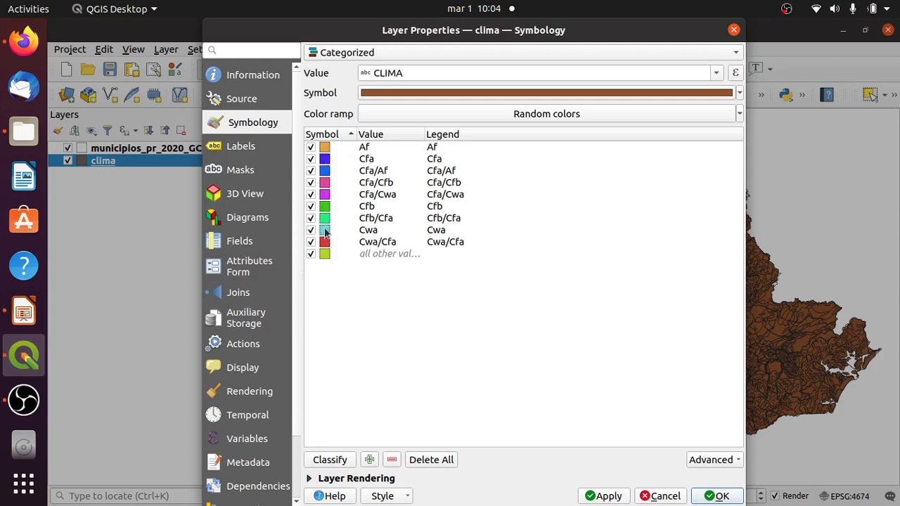
- Set the Simple Fill color of the Cfa class to bright orange and accept the symbol
double_click(327, 160)
left_click(463, 104)
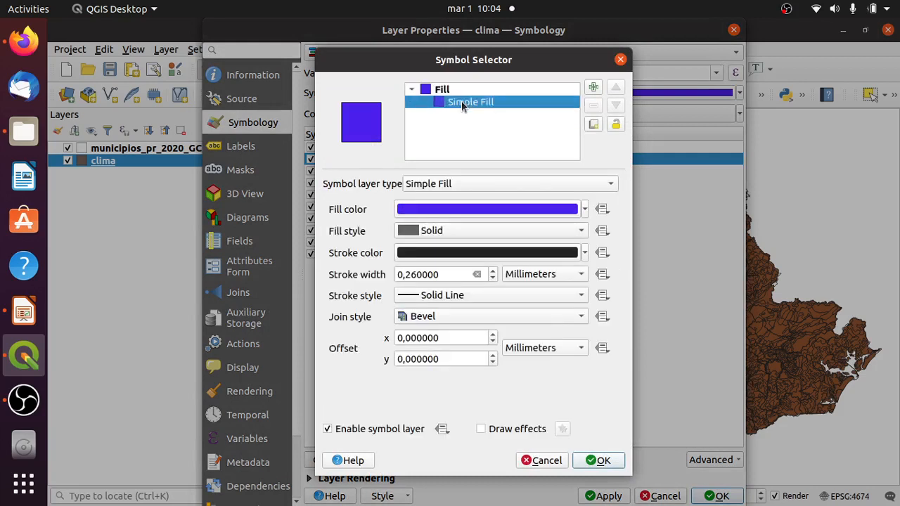
left_click(585, 211)
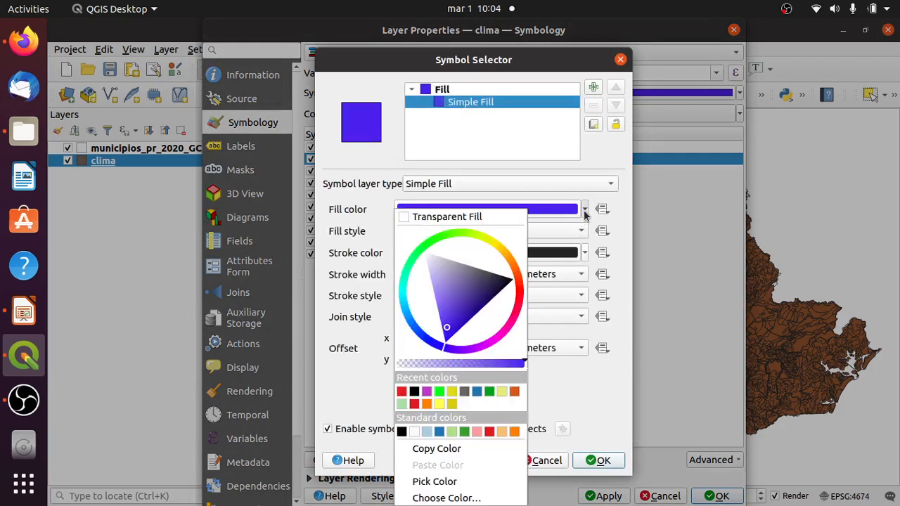
left_click(515, 270)
left_click(497, 283)
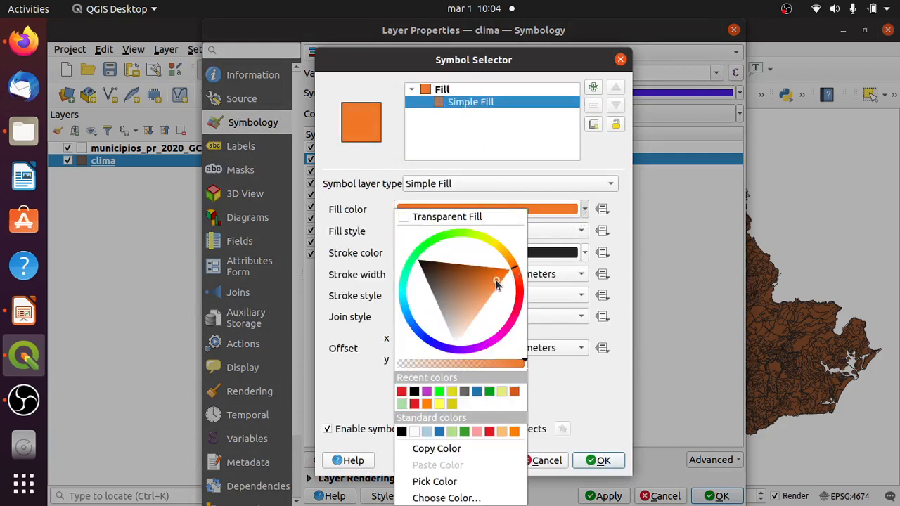
left_click_drag(496, 283, 510, 277)
left_click(594, 404)
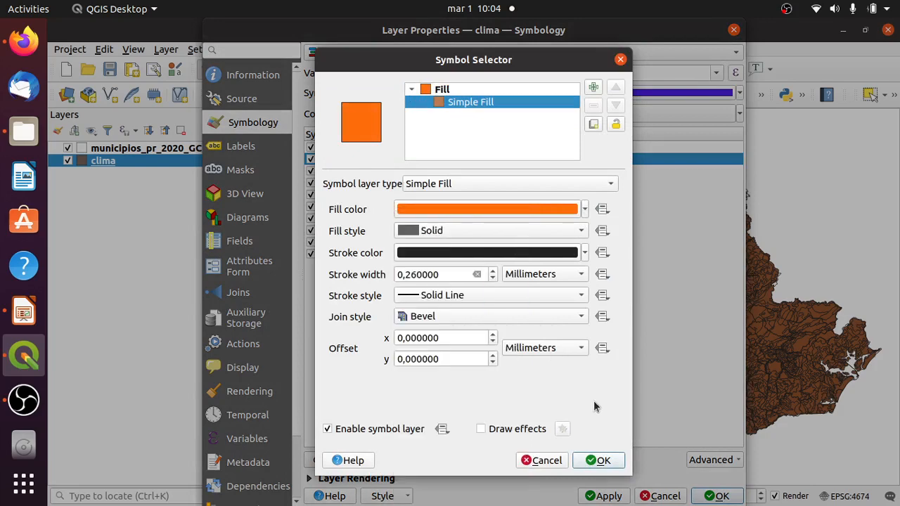
left_click(603, 461)
- Set the Simple Fill color of the Cfa/Af class to magenta and accept the symbol
left_click(372, 173)
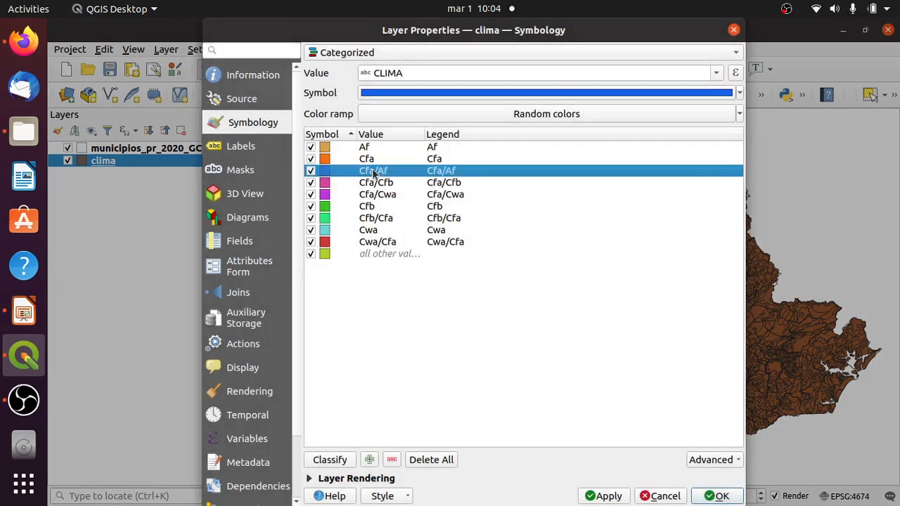
double_click(328, 178)
left_click(476, 104)
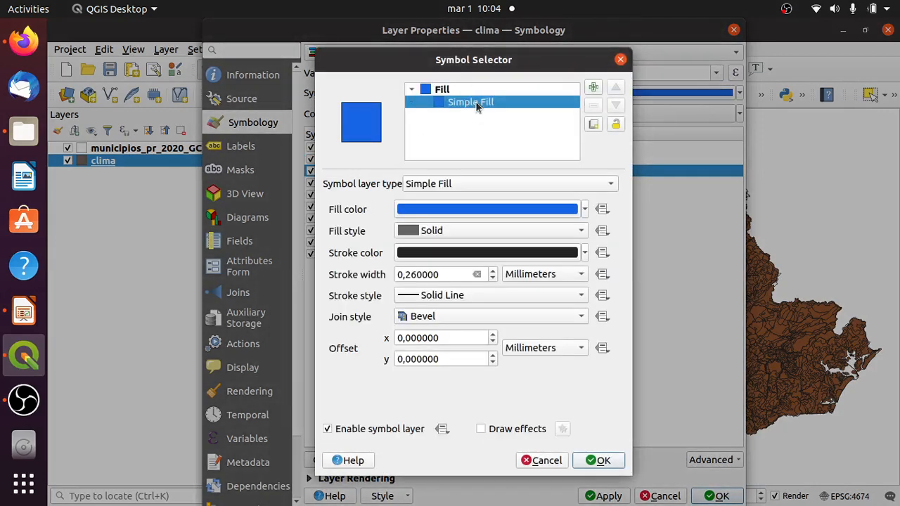
left_click(585, 208)
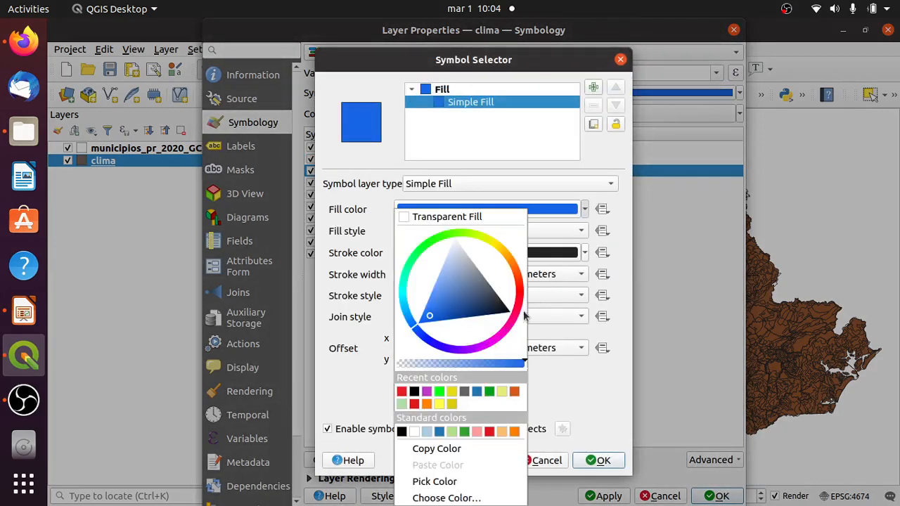
left_click(507, 337)
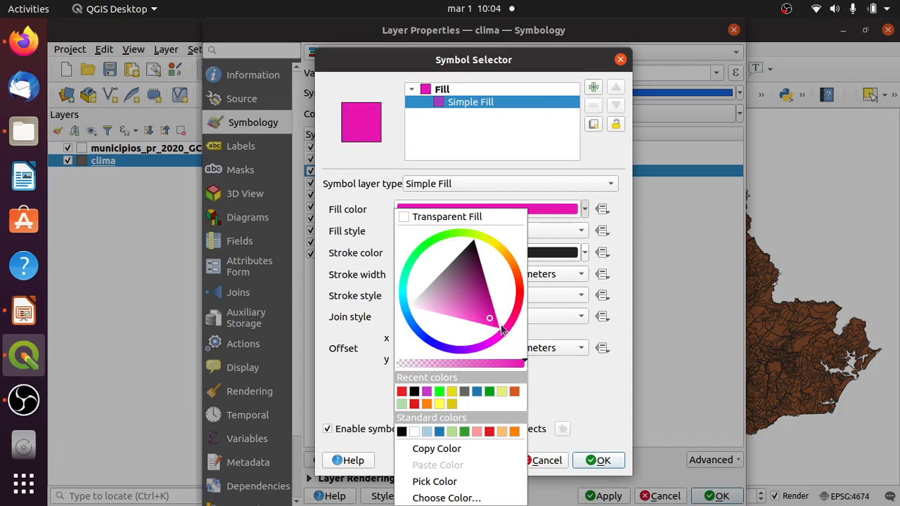
left_click(619, 403)
left_click(599, 460)
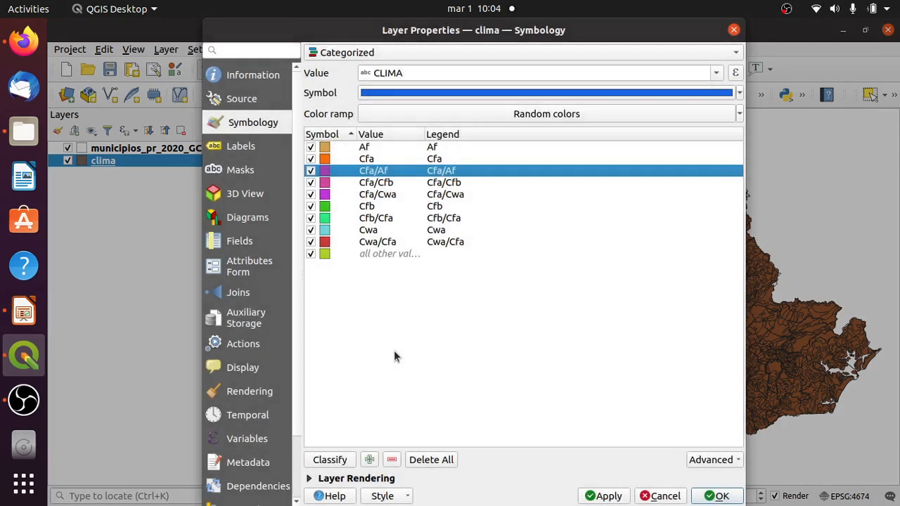
- Set the Simple Fill color of the Cfa/Cfb class to yellow and accept the symbol
left_click(387, 208)
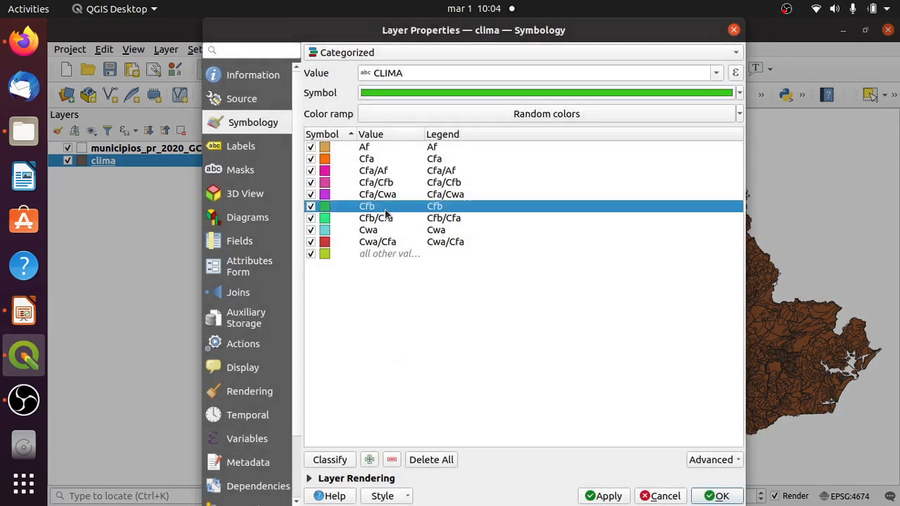
double_click(326, 184)
left_click(508, 102)
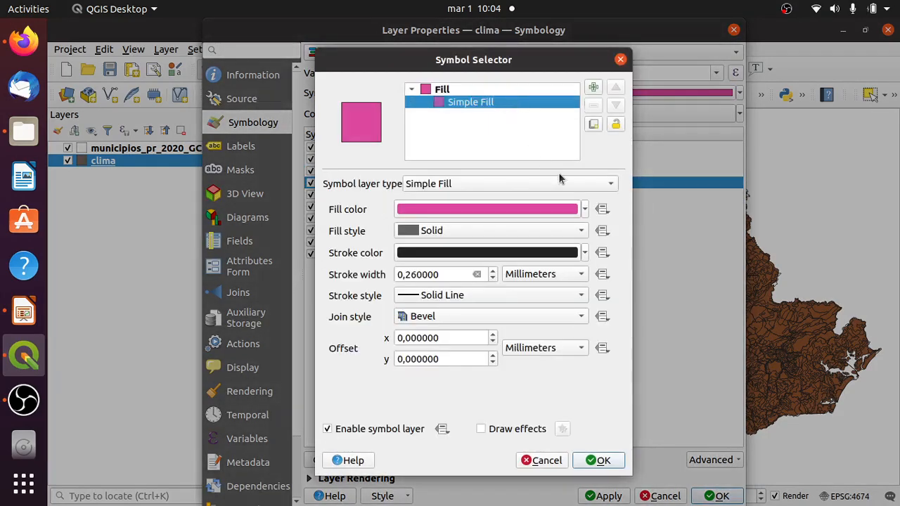
left_click(584, 209)
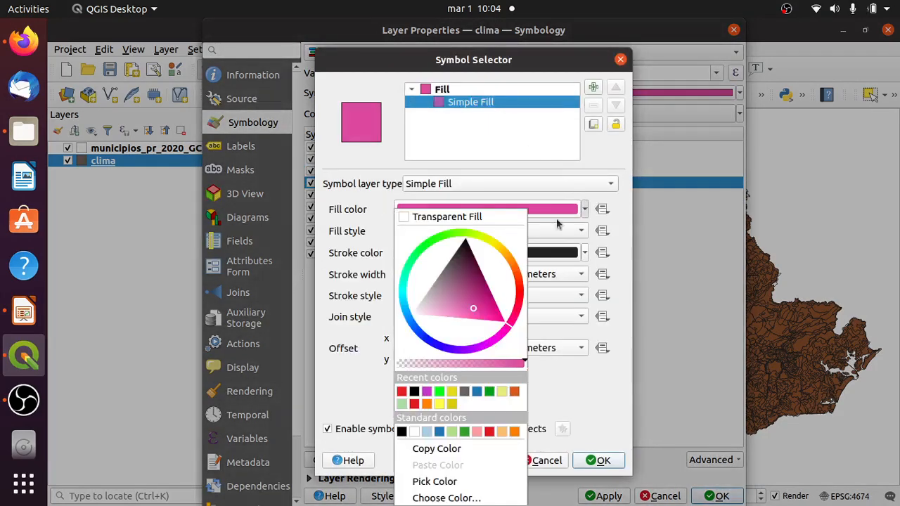
left_click(490, 248)
left_click(493, 248)
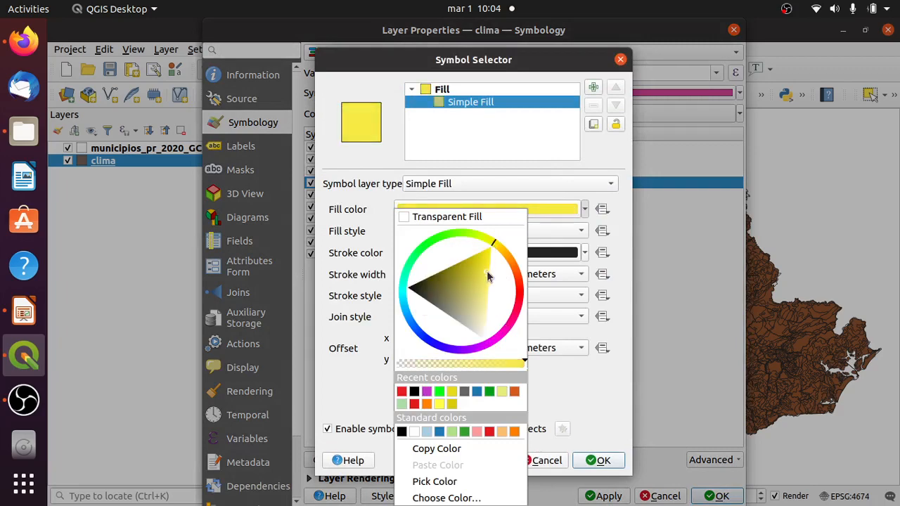
left_click(562, 388)
left_click(596, 460)
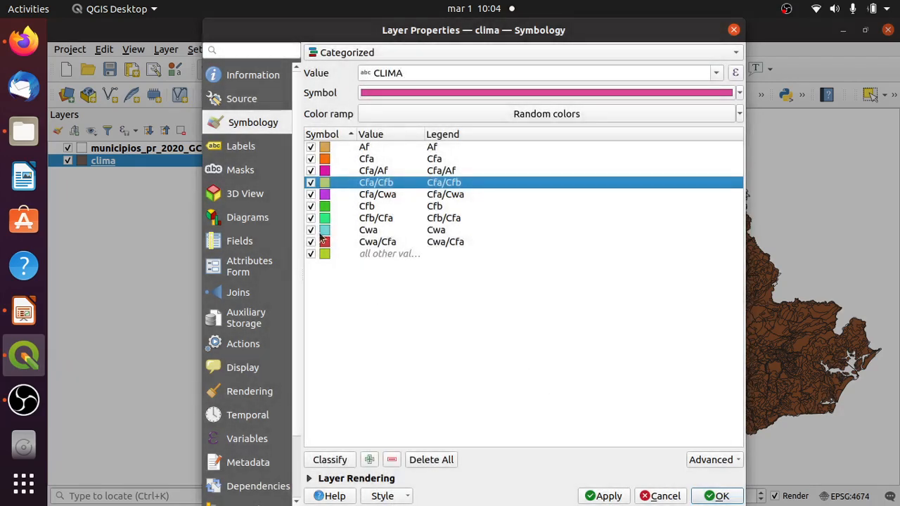
- Lighten the Simple Fill color of the Cfa/Af class to pale pink and accept the symbol
left_click(326, 197)
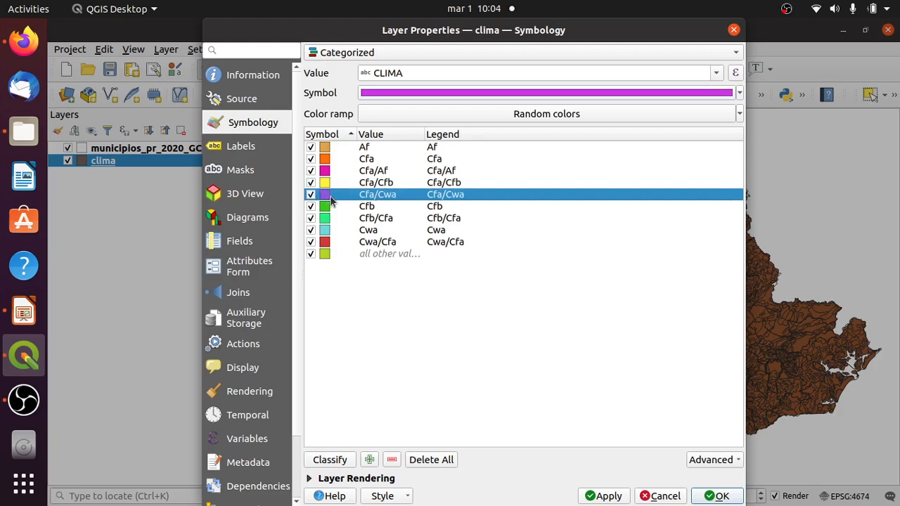
left_click(370, 232)
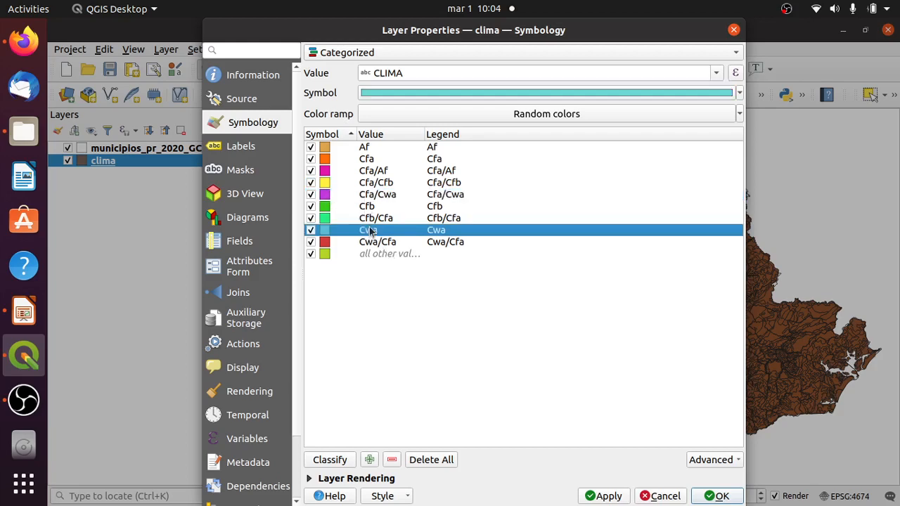
double_click(326, 171)
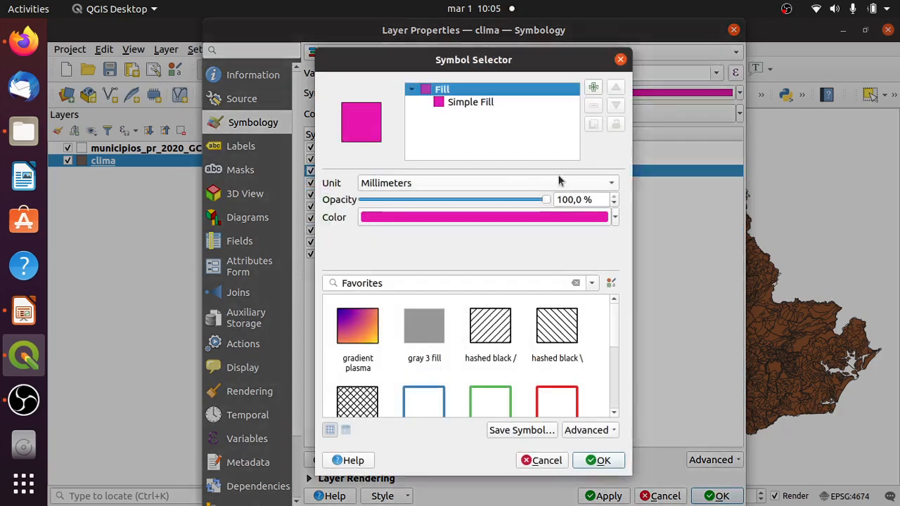
left_click(497, 102)
left_click(584, 209)
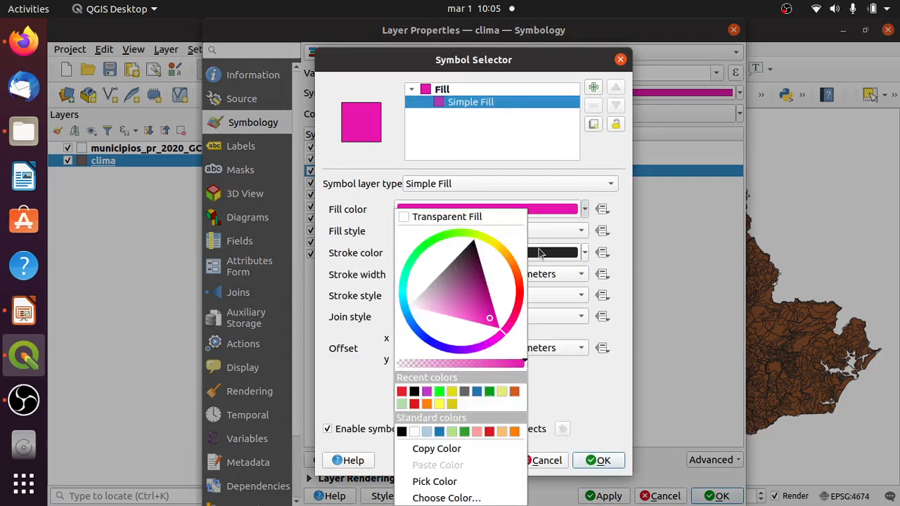
left_click(463, 310)
left_click_drag(464, 309, 433, 311)
left_click(573, 392)
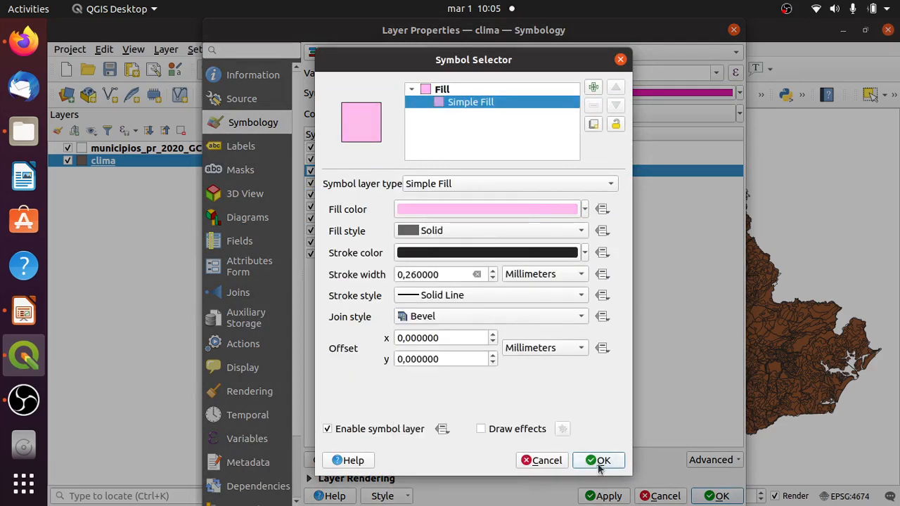
left_click(599, 460)
- Darken the Simple Fill color of the Cfb/Cfa class to a deep green and accept the symbol
left_click(504, 219)
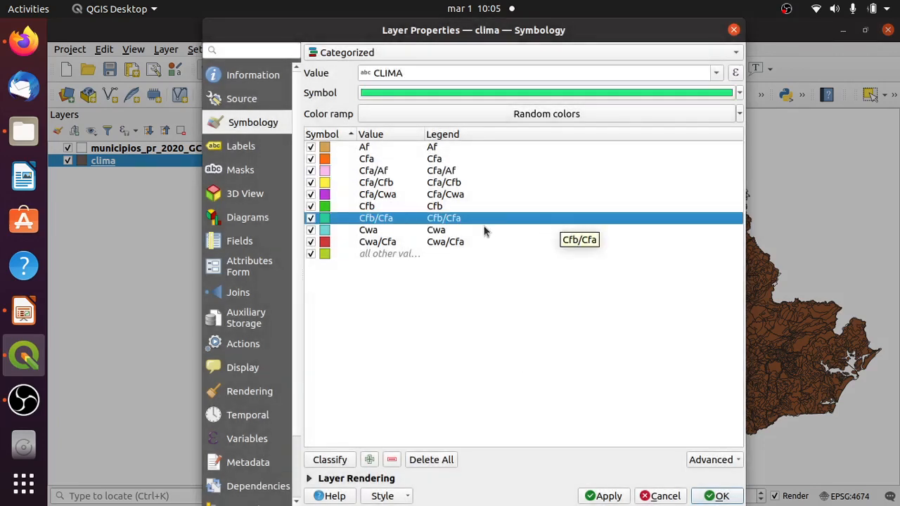
left_click(398, 148)
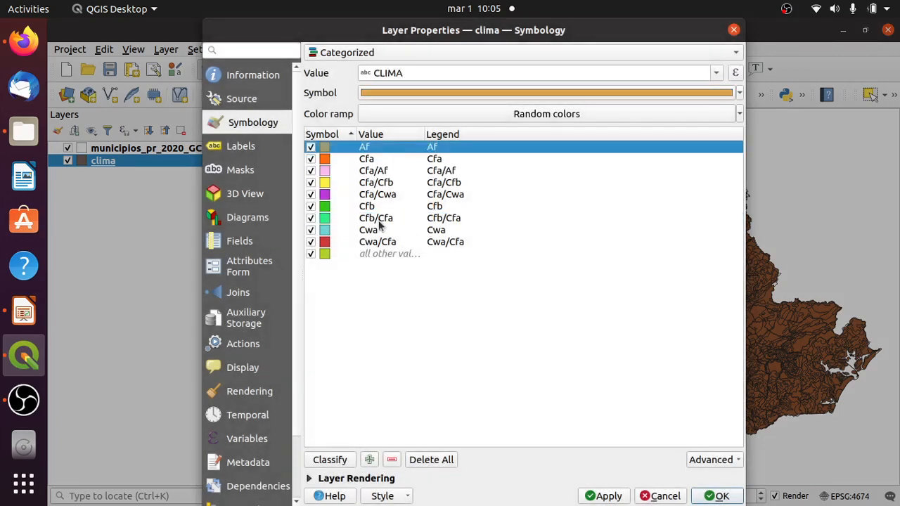
double_click(325, 218)
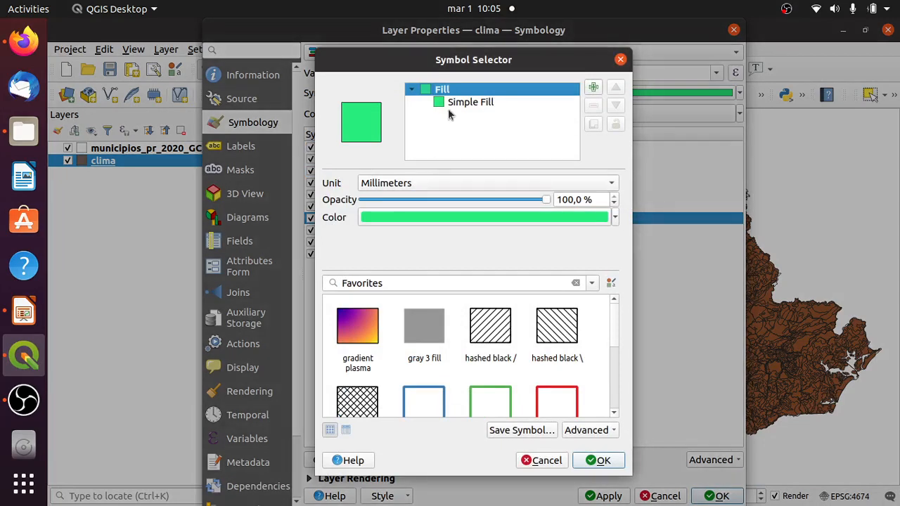
left_click(464, 103)
left_click(585, 209)
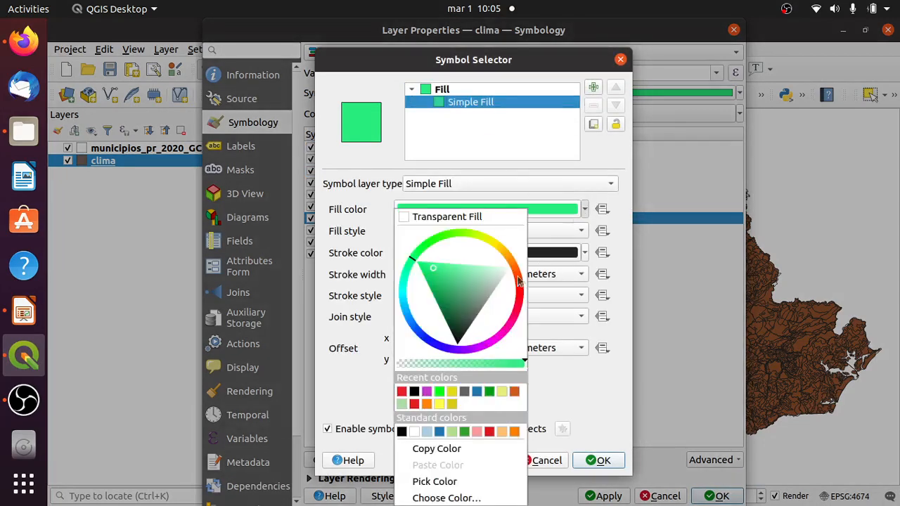
left_click_drag(465, 318, 430, 302)
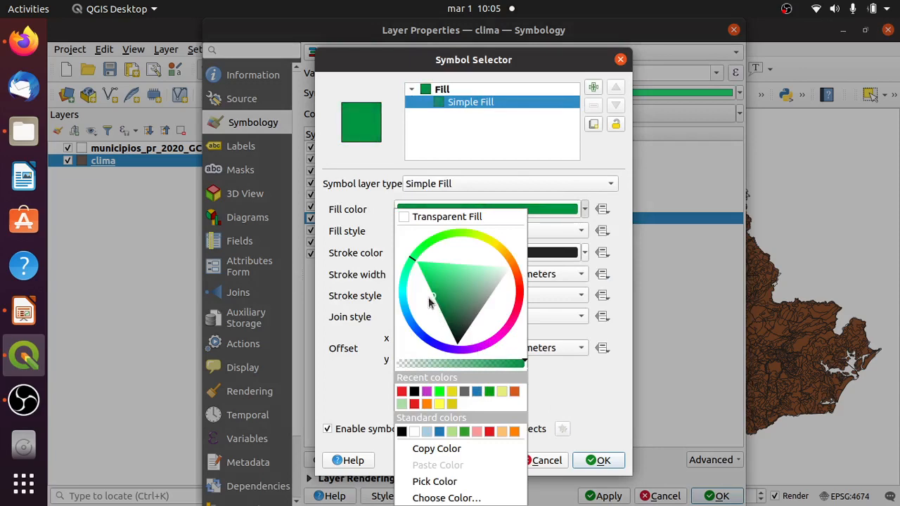
left_click(603, 440)
left_click(603, 460)
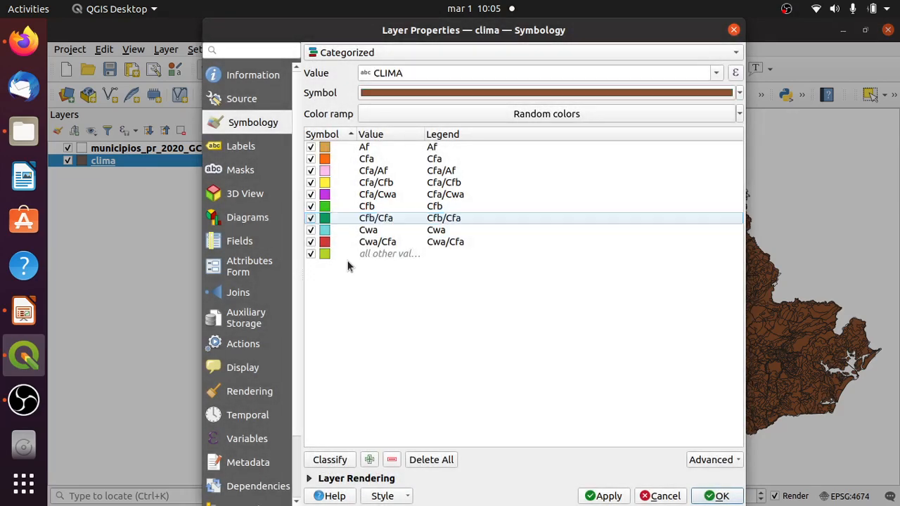
- Lighten the Simple Fill color of the Cfb class to a pale green and accept the symbol
double_click(333, 207)
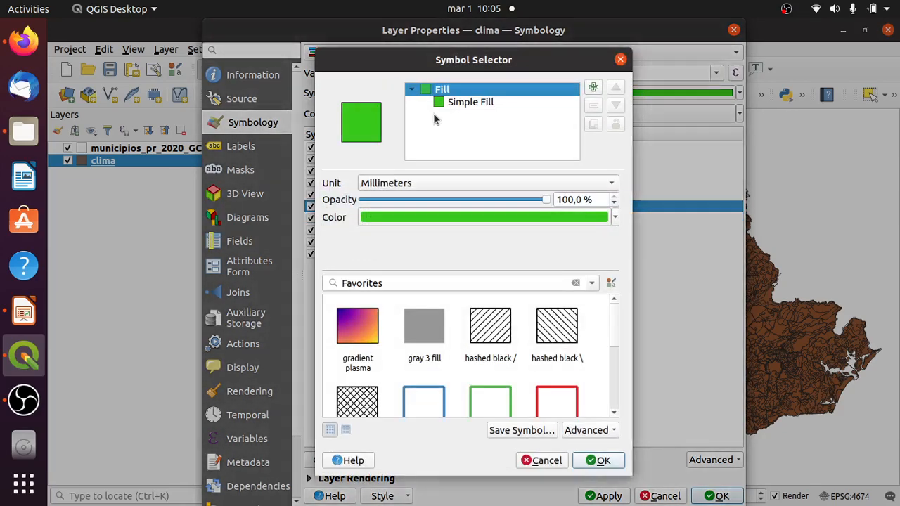
left_click(441, 102)
left_click(584, 211)
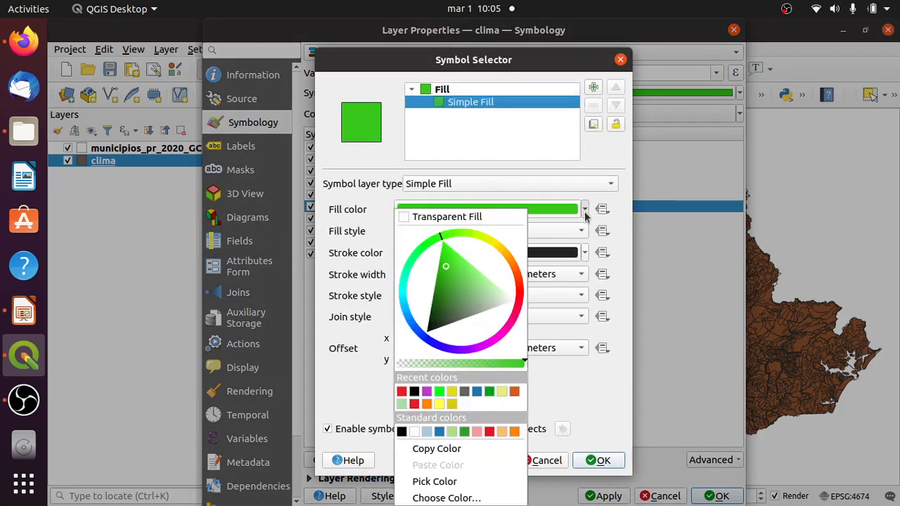
left_click(468, 270)
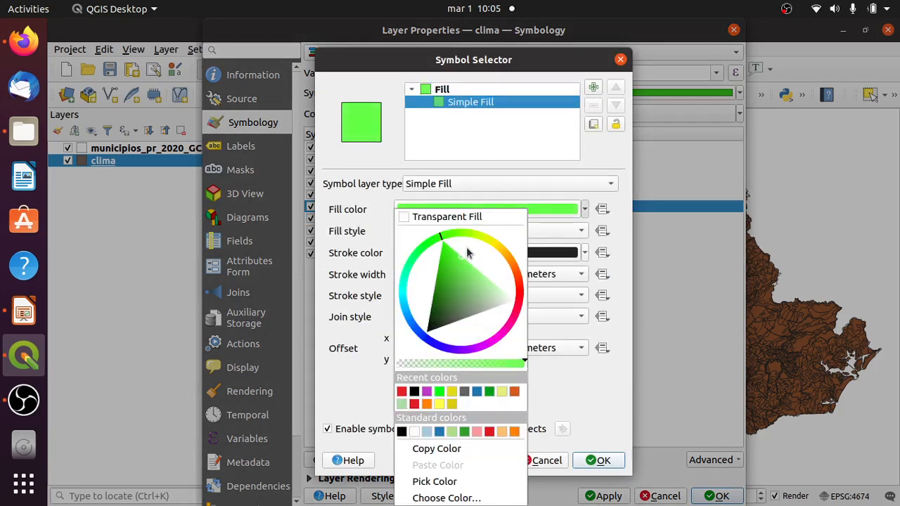
mouse_move(469, 253)
left_mouse_down()
mouse_move(461, 242)
mouse_move(441, 247)
mouse_move(497, 281)
left_mouse_up()
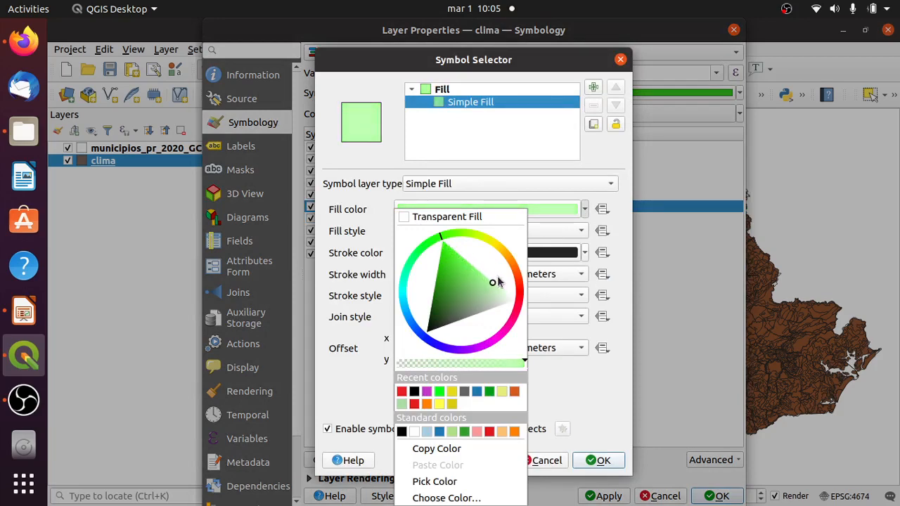
left_click(588, 406)
left_click(616, 460)
- Set the Simple Fill color of the Cwa class to the dark yellow from the recent colors and accept the symbol
left_click(411, 233)
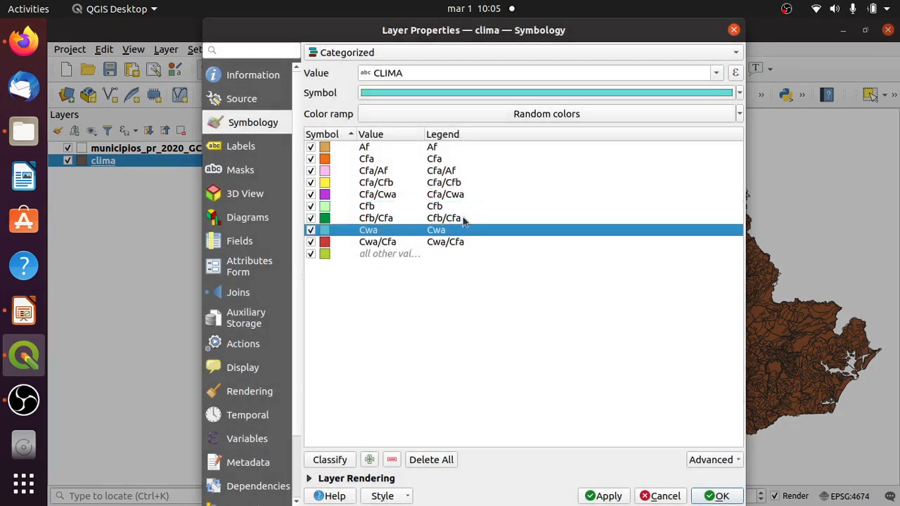
left_click(473, 196)
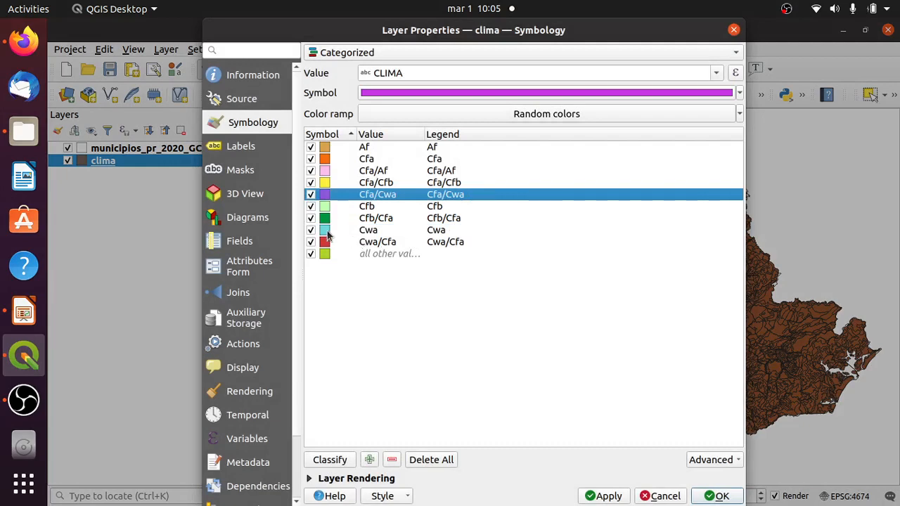
double_click(327, 232)
left_click(496, 103)
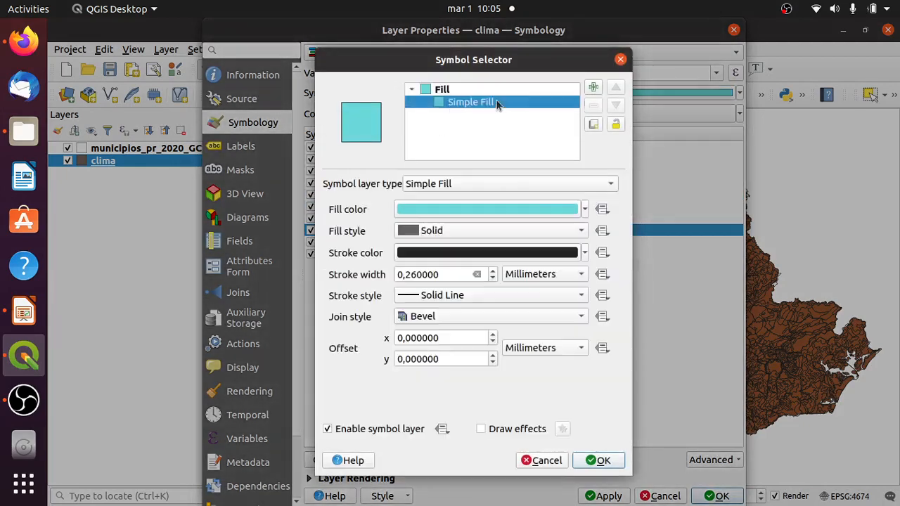
left_click(584, 209)
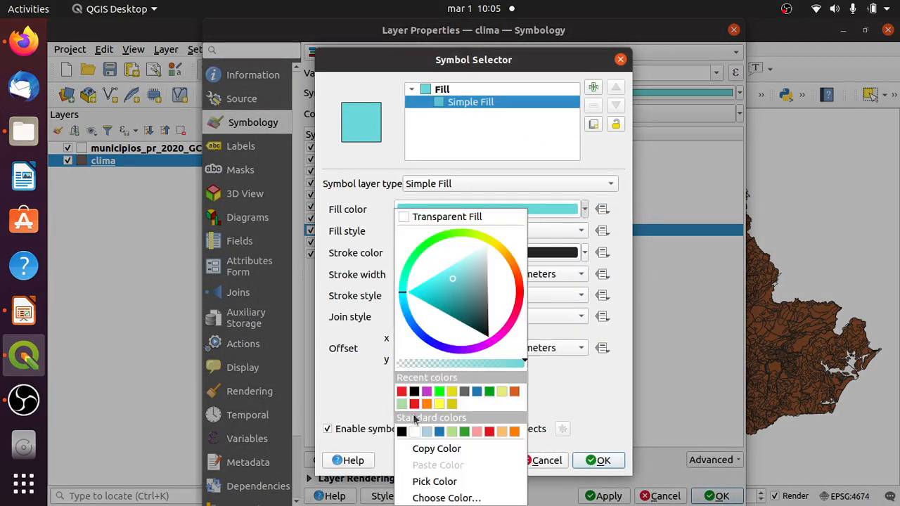
left_click(452, 404)
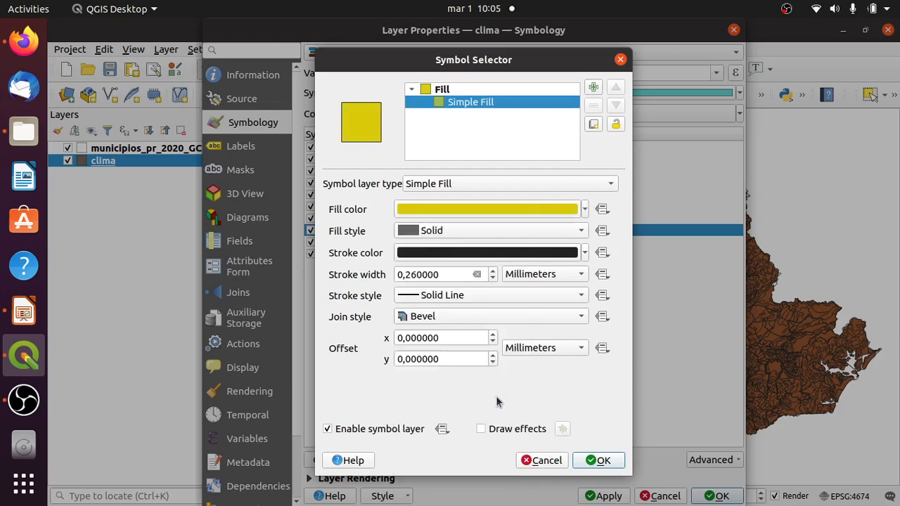
left_click(601, 461)
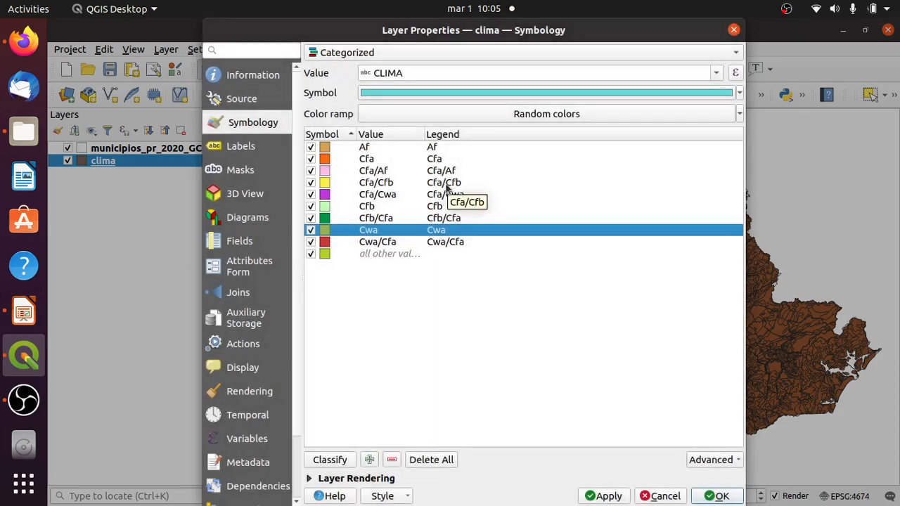
- Compare the fill color of the Cwa class with the Af class and the other CLIMA classes in the list
left_click(446, 184)
left_click(435, 231)
left_click(423, 242)
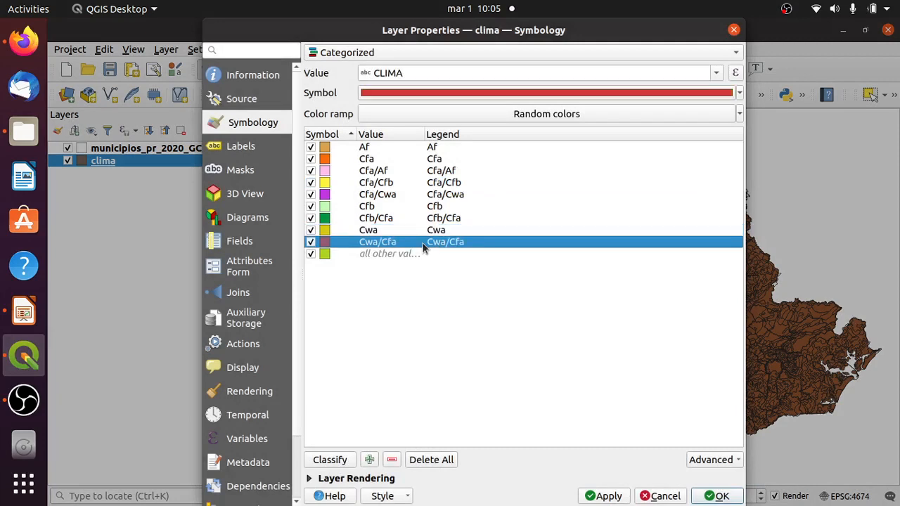
left_click(446, 254)
left_click(454, 219)
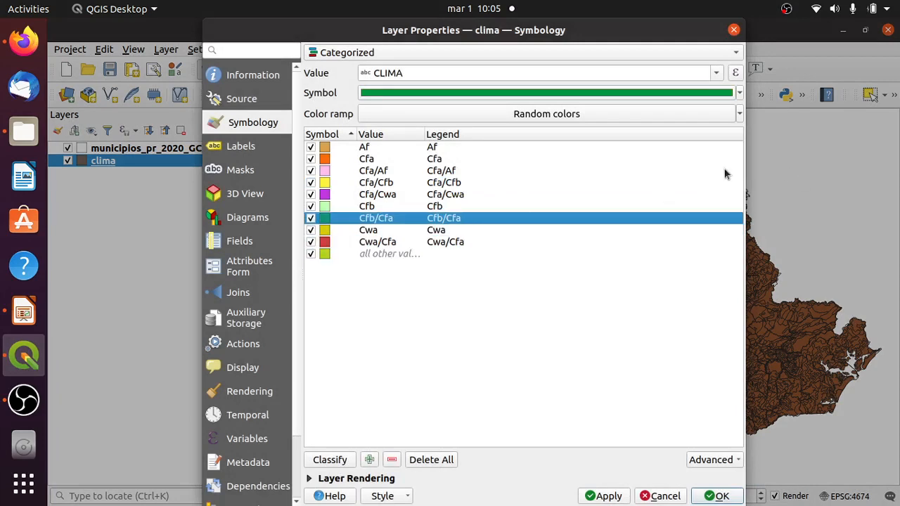
left_click(329, 230)
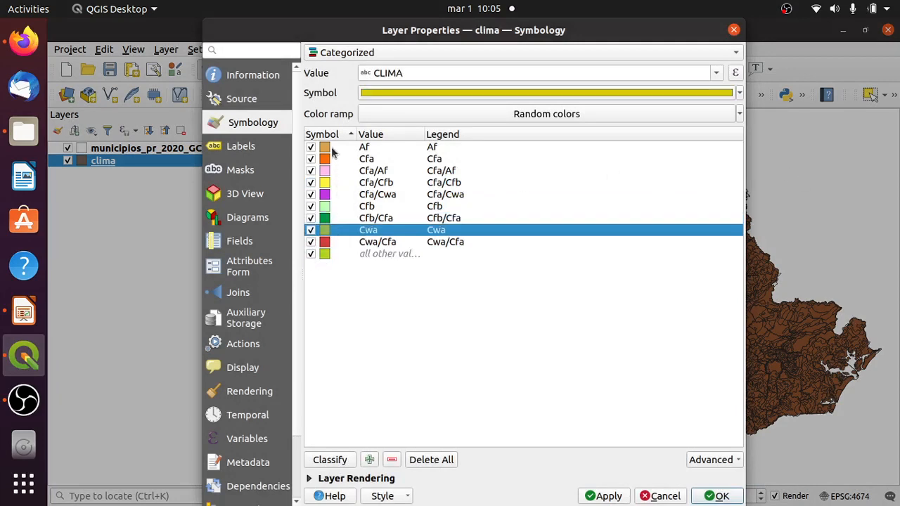
left_click(334, 149)
left_click(335, 230)
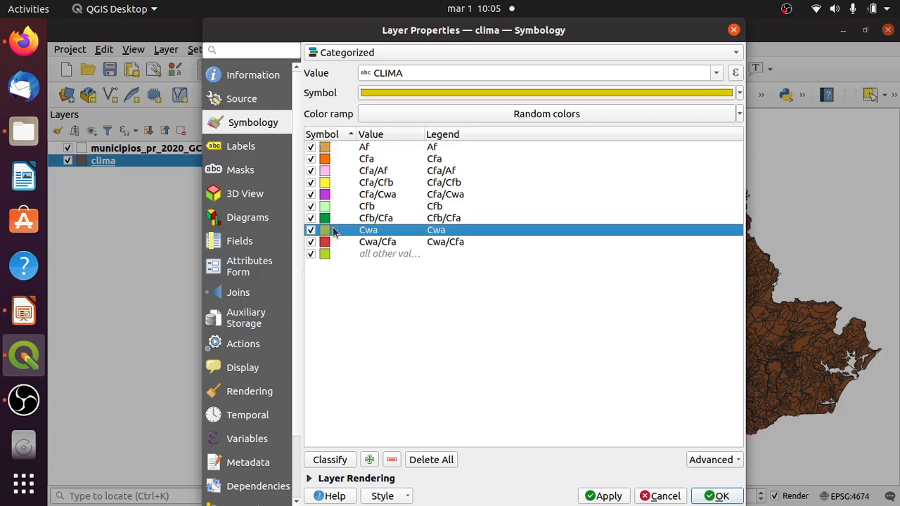
left_click(336, 149)
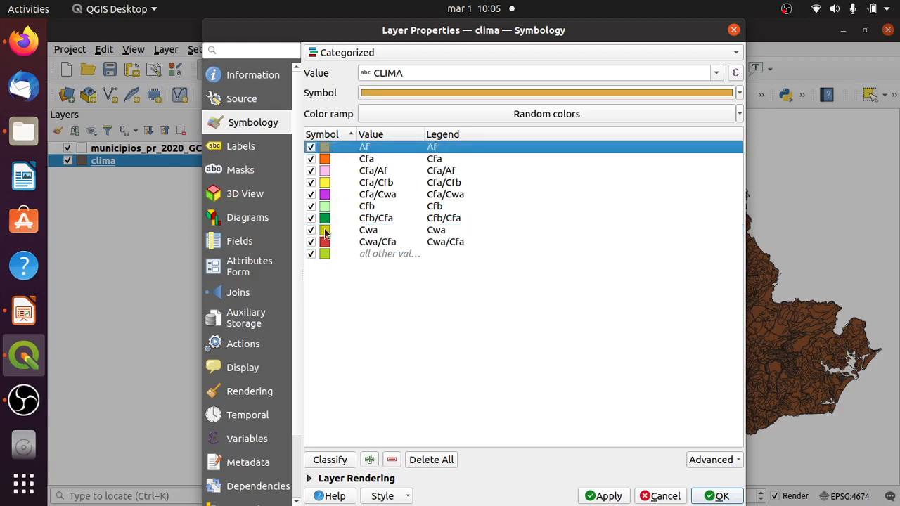
- Change the Simple Fill color of the Cwa class to a light salmon pink and accept the symbol
double_click(326, 233)
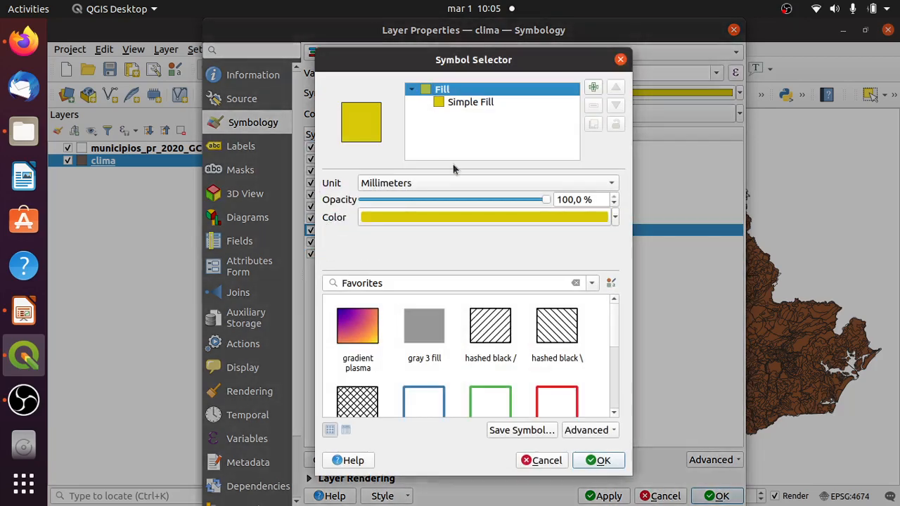
left_click(470, 102)
left_click(584, 209)
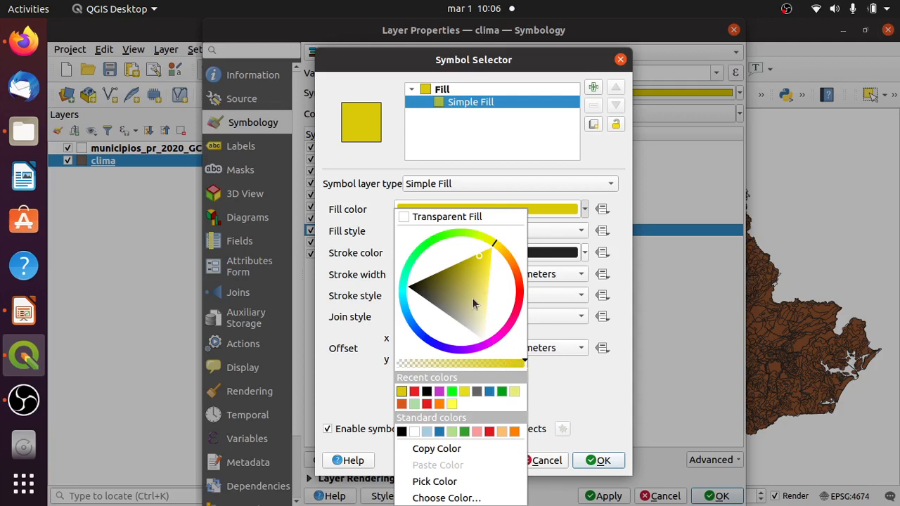
left_click_drag(495, 256, 528, 282)
mouse_move(482, 288)
left_mouse_down()
mouse_move(484, 312)
mouse_move(465, 329)
left_mouse_up()
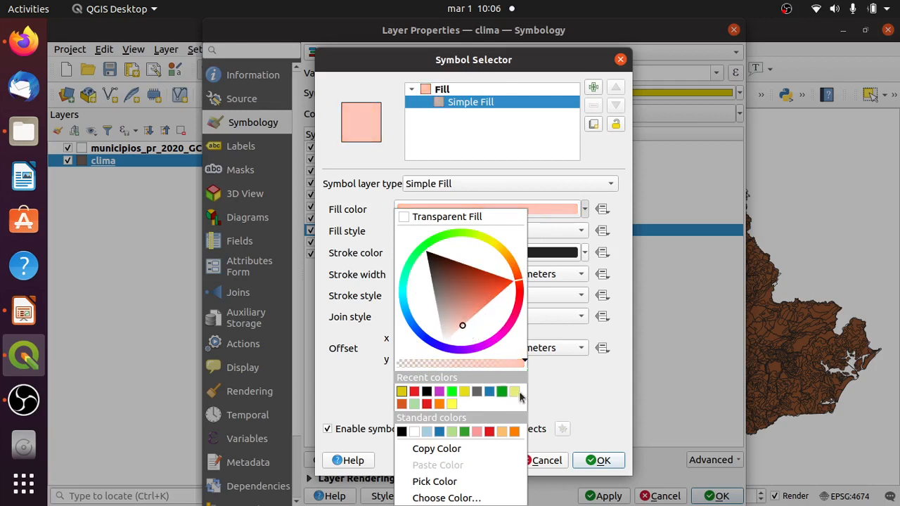
left_click(621, 428)
left_click(601, 462)
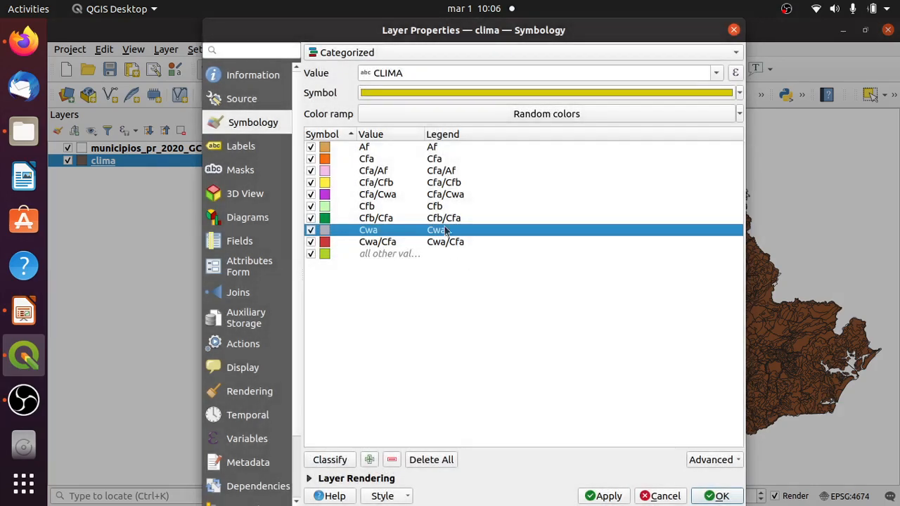
- Widen the Value column of the class list, then apply the categorized symbology to the clima layer and close its properties
left_click(428, 184)
left_click(479, 226)
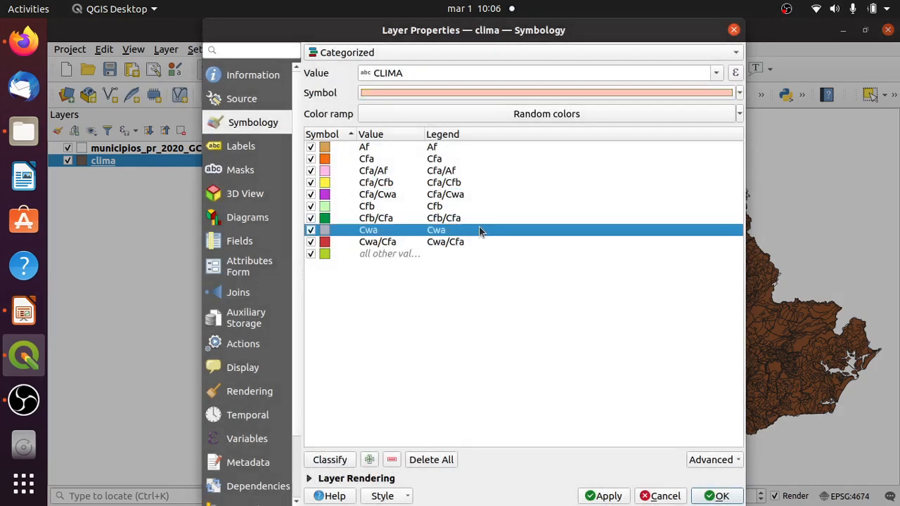
left_click(467, 205)
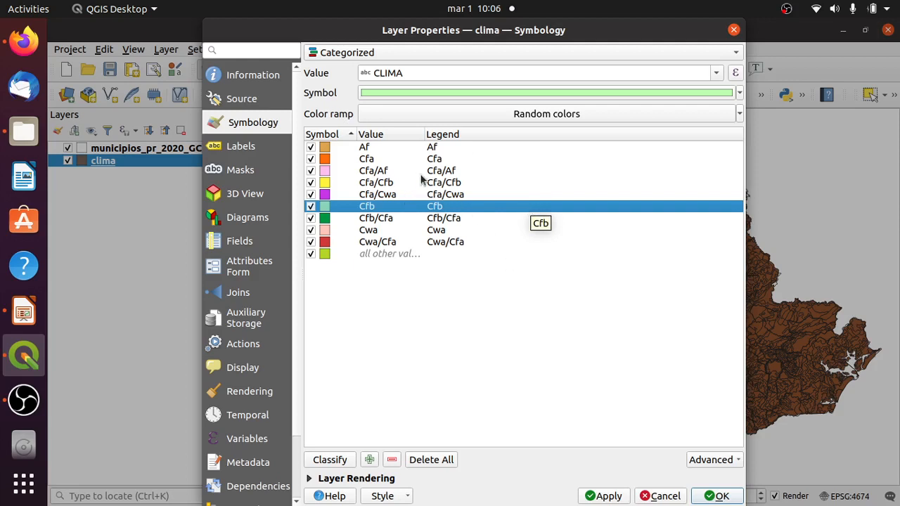
left_click_drag(424, 133, 443, 125)
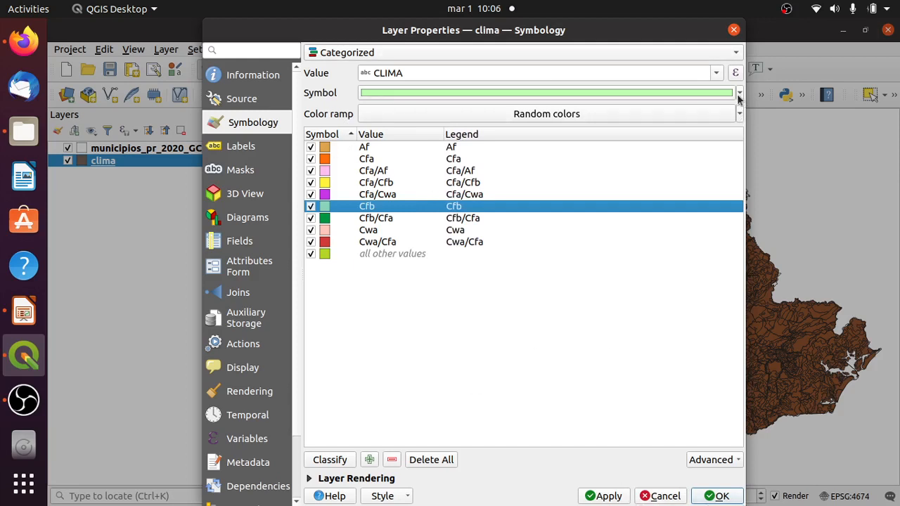
left_click(641, 243)
left_click(607, 496)
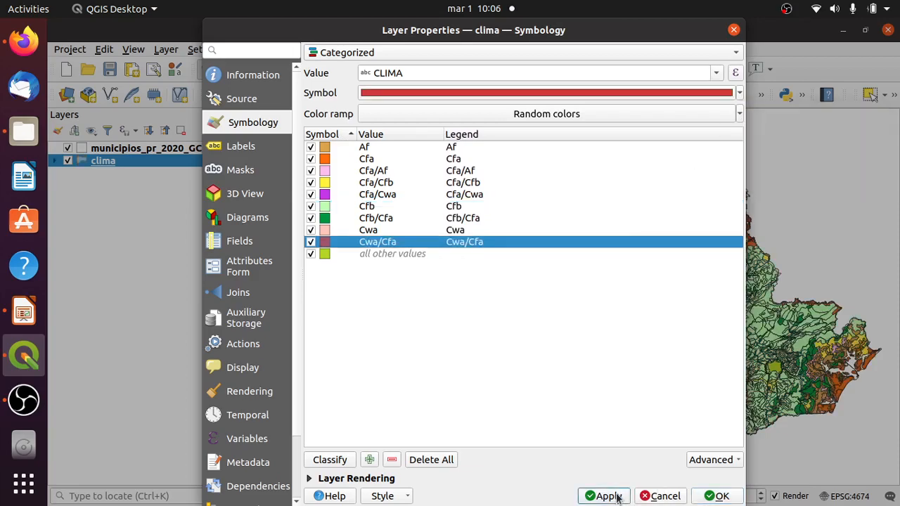
left_click(717, 496)
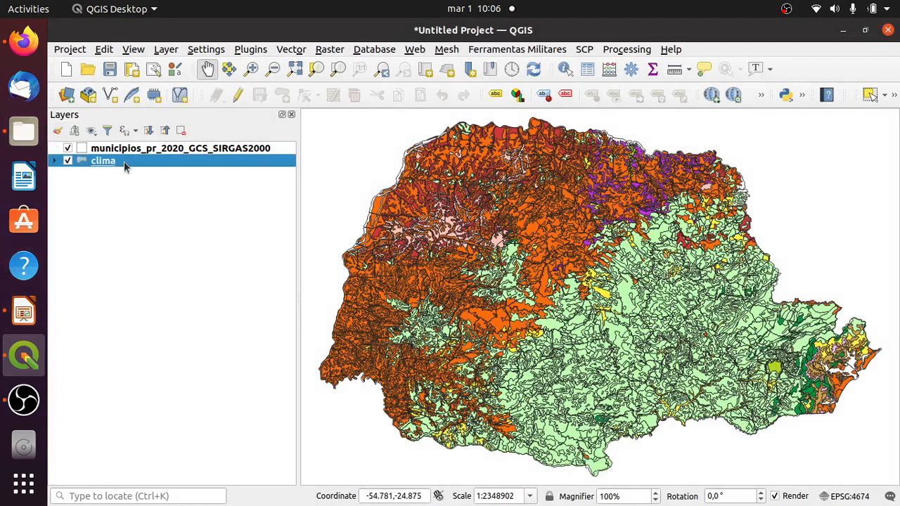
- Expand the clima layer's class legend and examine the polygon outlines up close in the north-central part of the state
left_click(144, 149)
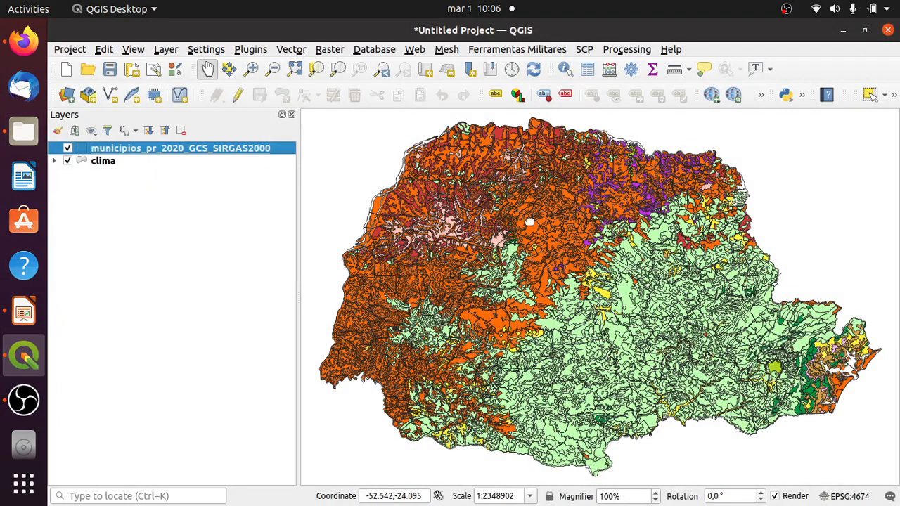
left_click(54, 161)
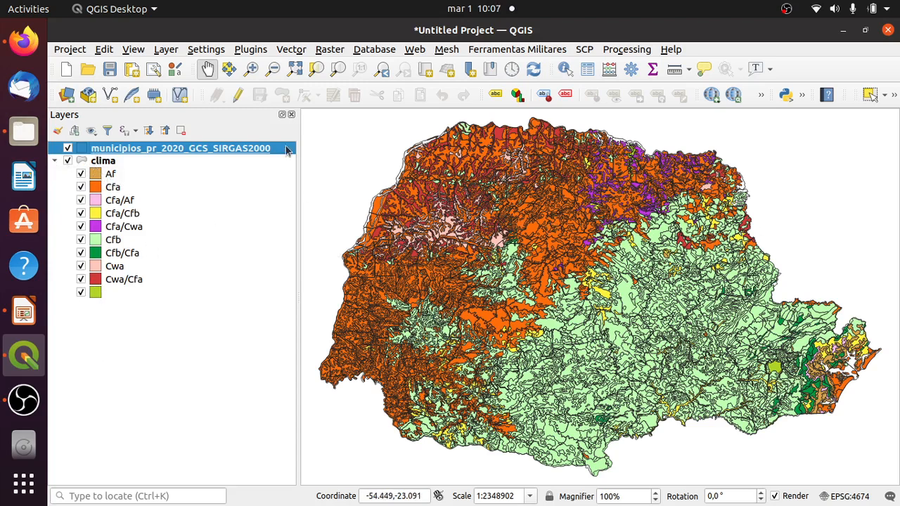
left_click(251, 70)
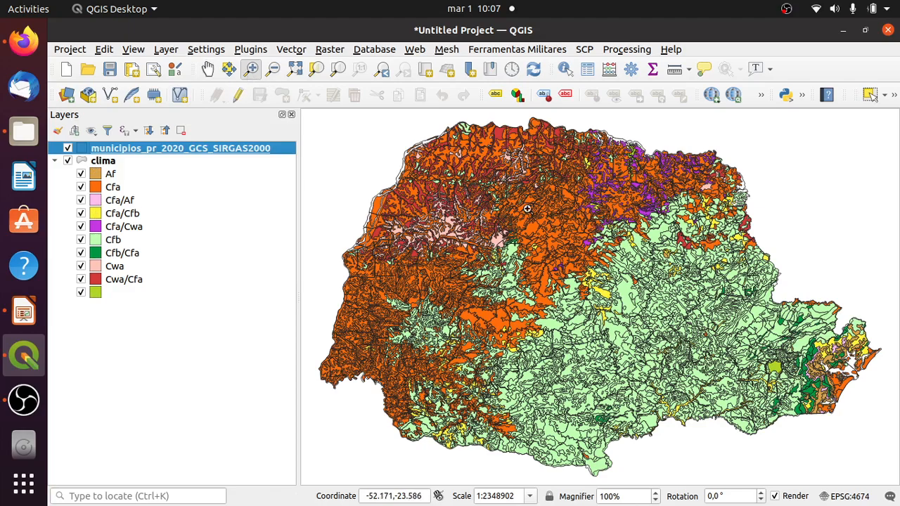
left_click_drag(504, 180, 673, 325)
left_click_drag(484, 174, 728, 354)
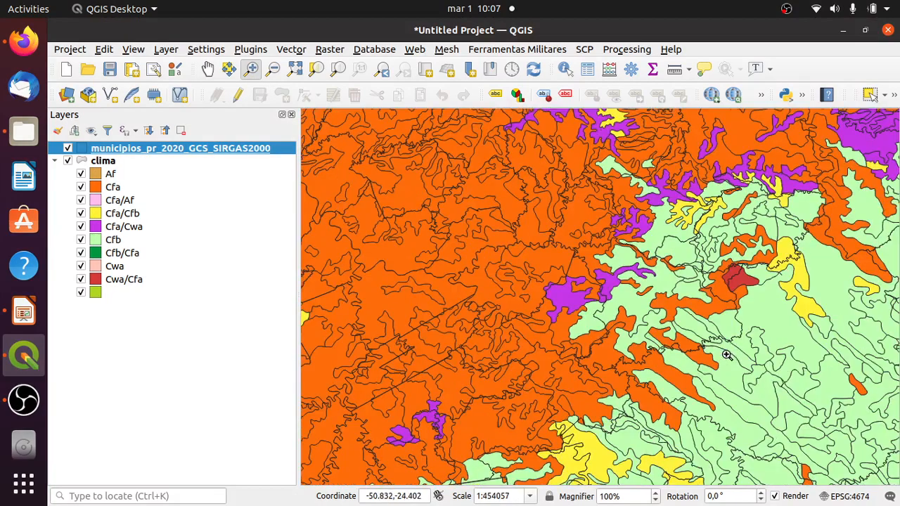
- Set the Simple Fill stroke style to No Pen for the clima layer's categorized symbol, apply it and close the properties
left_click(96, 161)
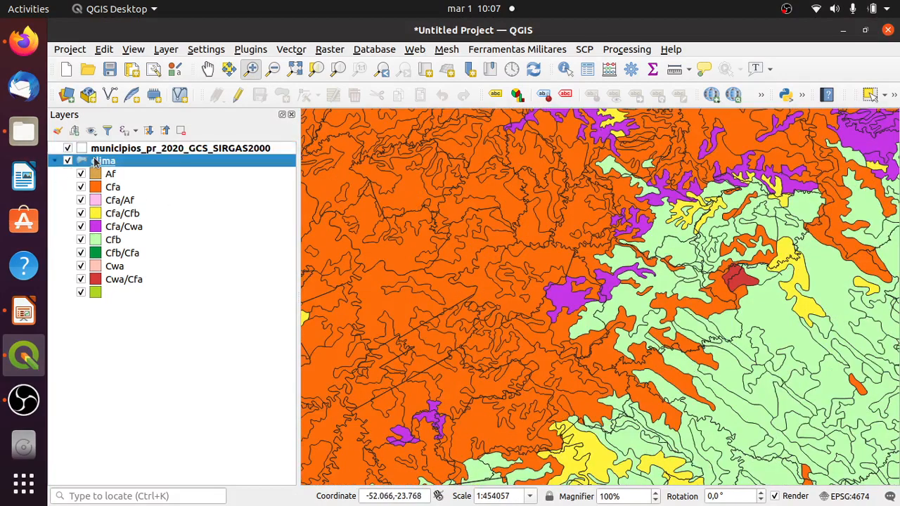
double_click(96, 161)
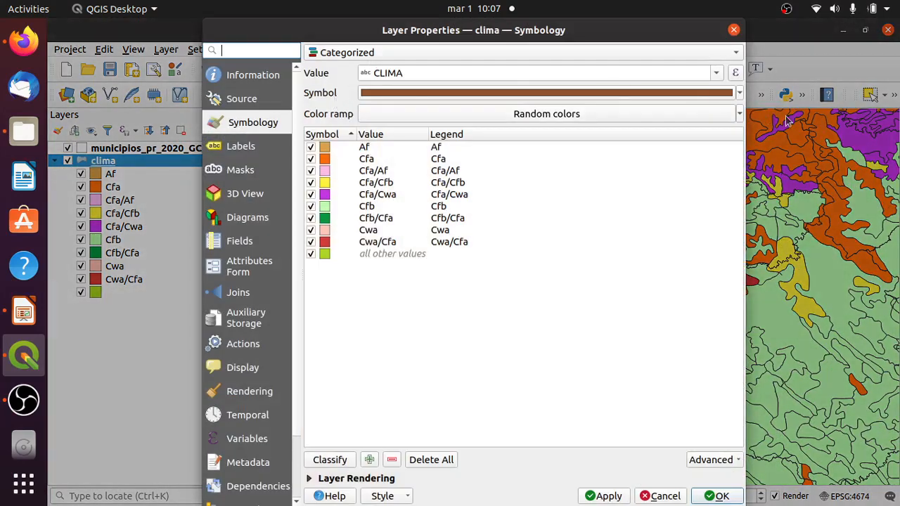
left_click(740, 94)
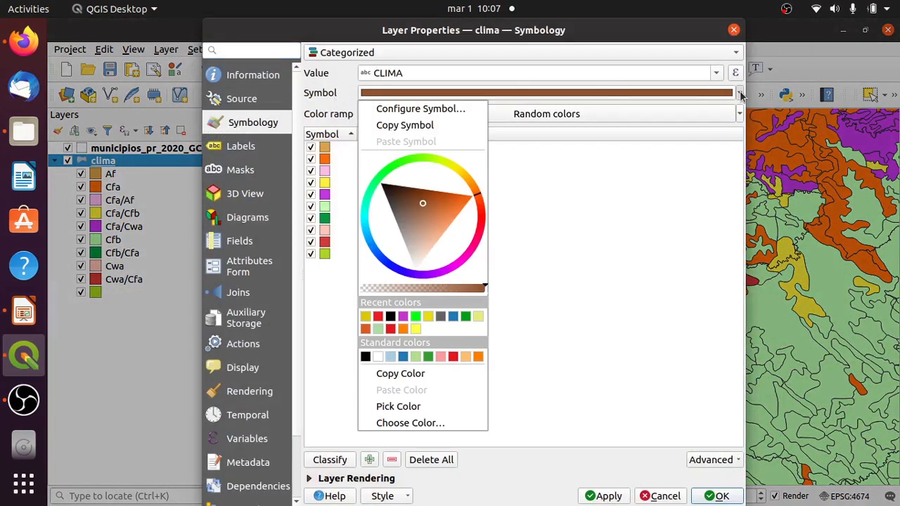
left_click(415, 109)
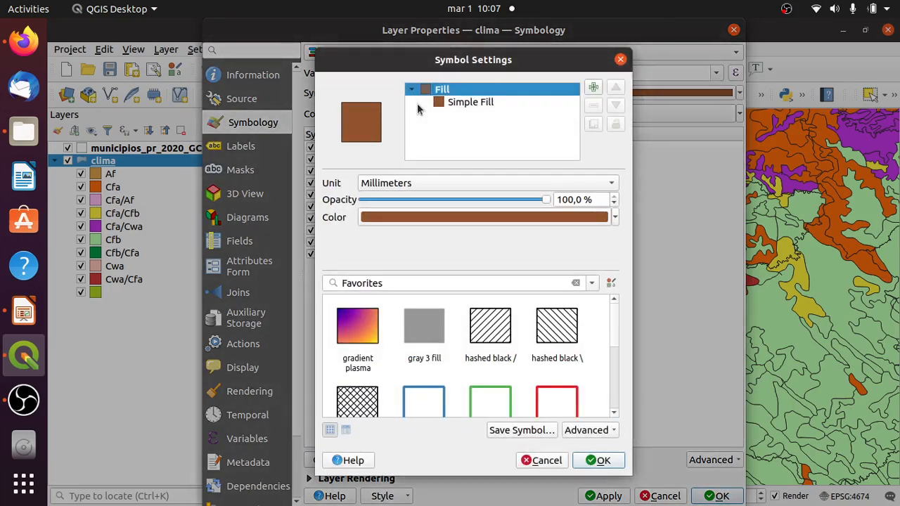
left_click(457, 103)
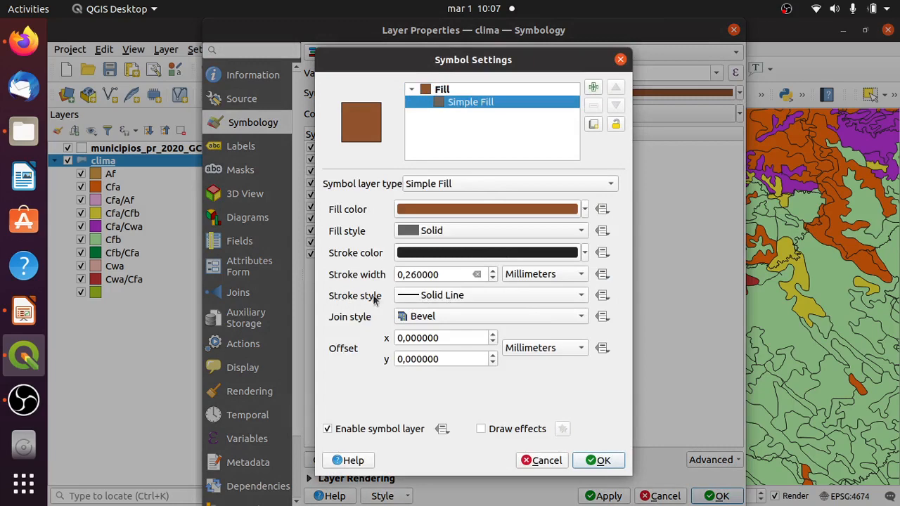
left_click(480, 297)
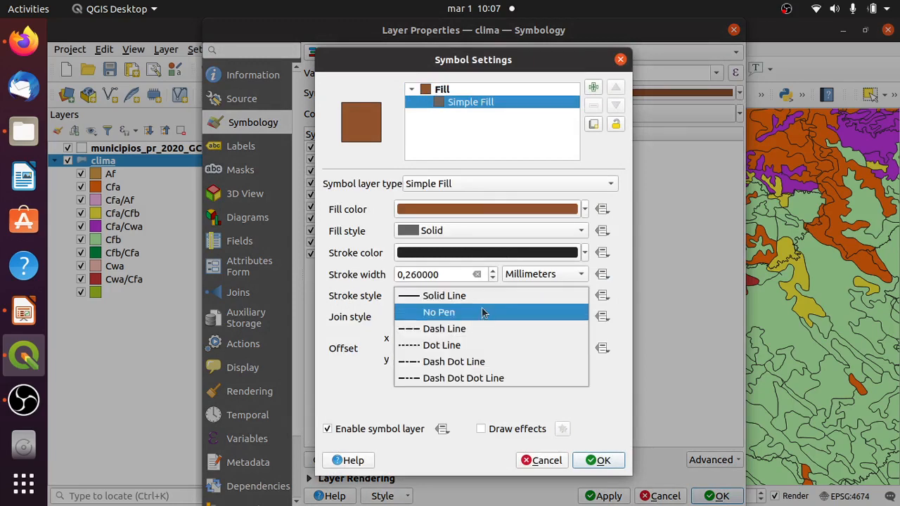
left_click(483, 313)
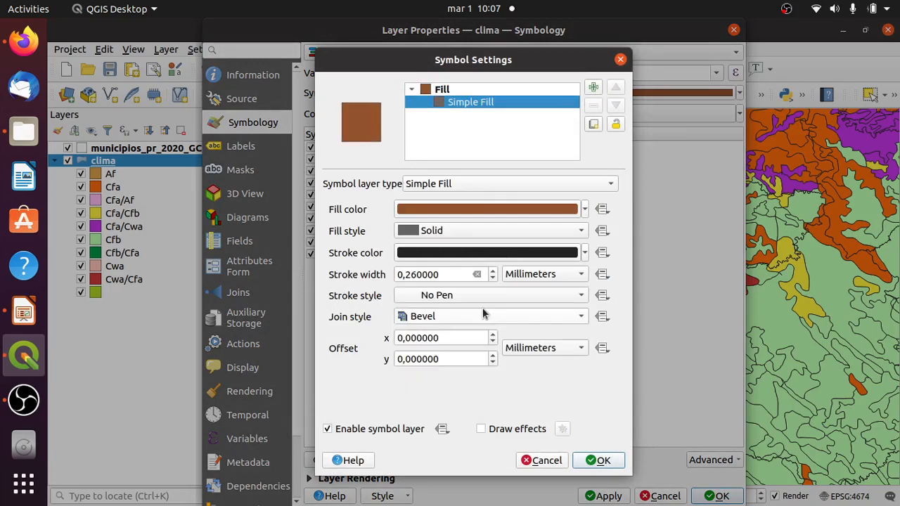
left_click(612, 464)
left_click(605, 496)
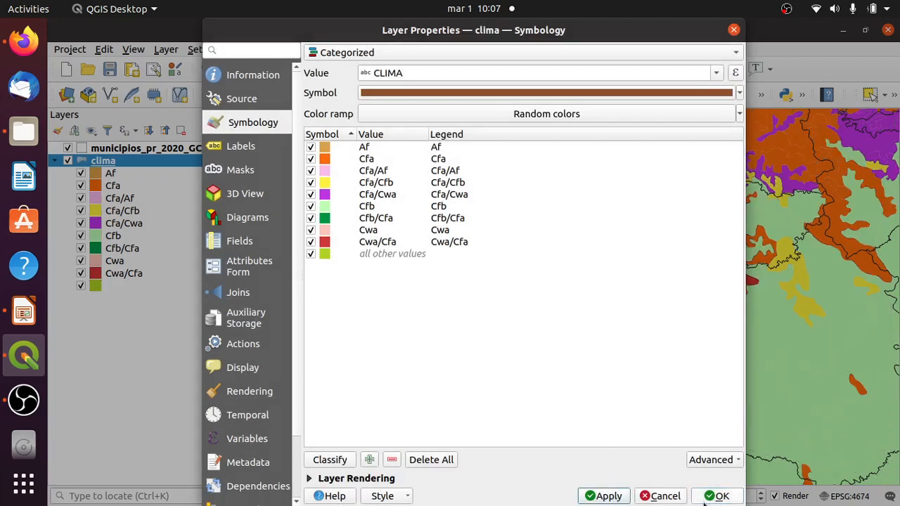
left_click(721, 496)
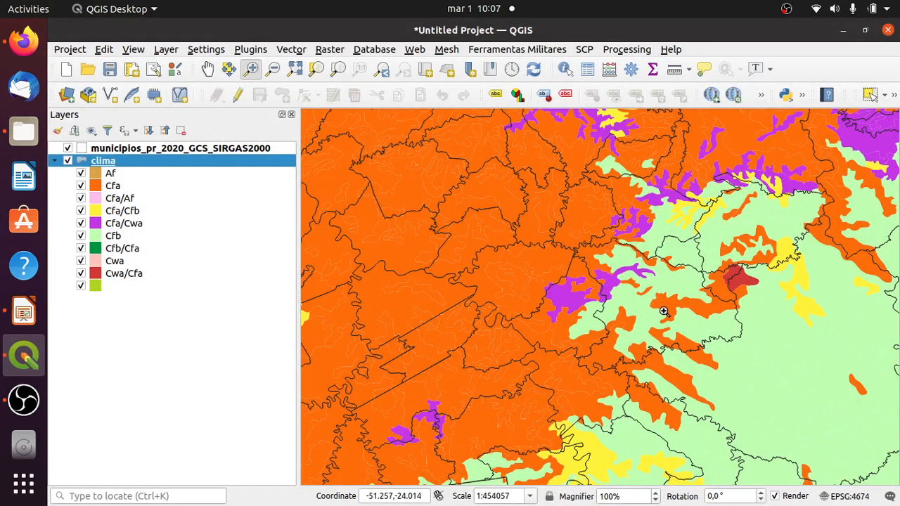
- Examine the climate classes and municipality boundaries across the state, narrowing the layer list and fitting the whole clima layer in view
scroll(664, 312, "down", 1)
scroll(663, 312, "down", 1)
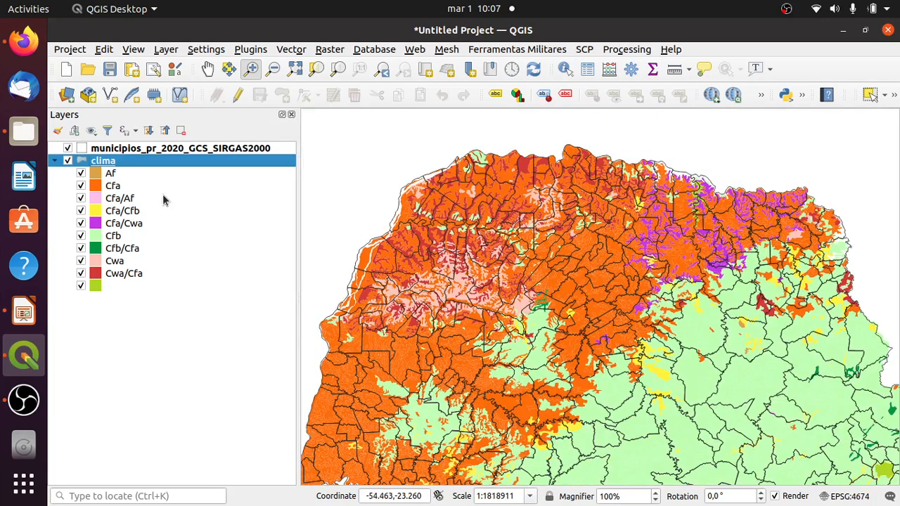
left_click(208, 68)
left_click_drag(666, 360, 633, 307)
scroll(634, 308, "down", 1)
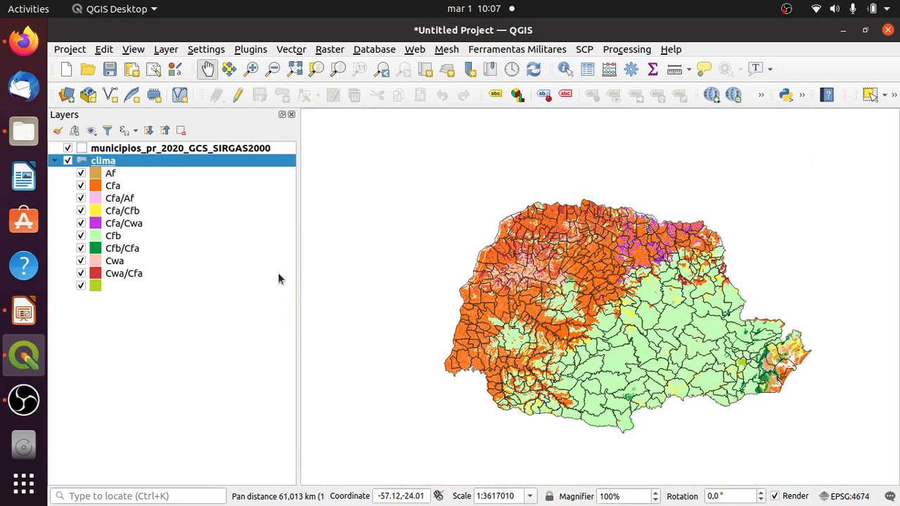
left_click_drag(298, 273, 243, 271)
scroll(626, 359, "up", 1)
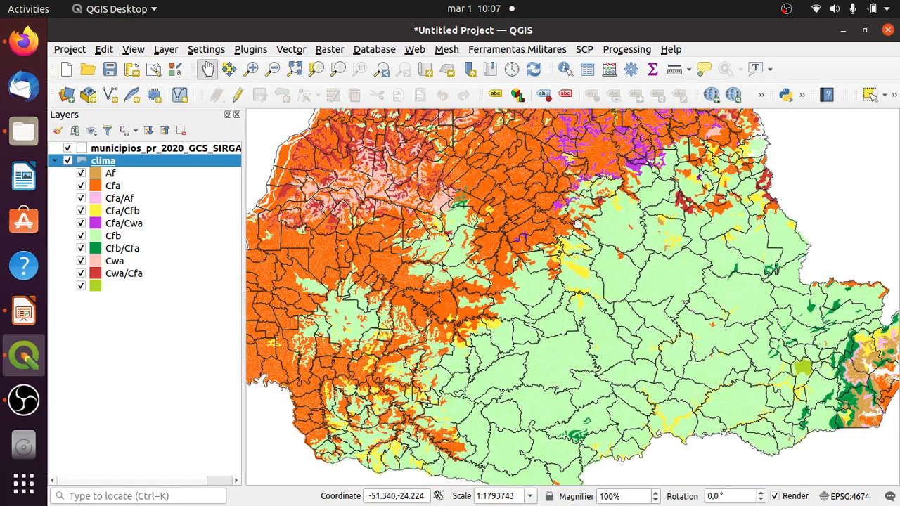
left_click_drag(609, 173, 617, 244)
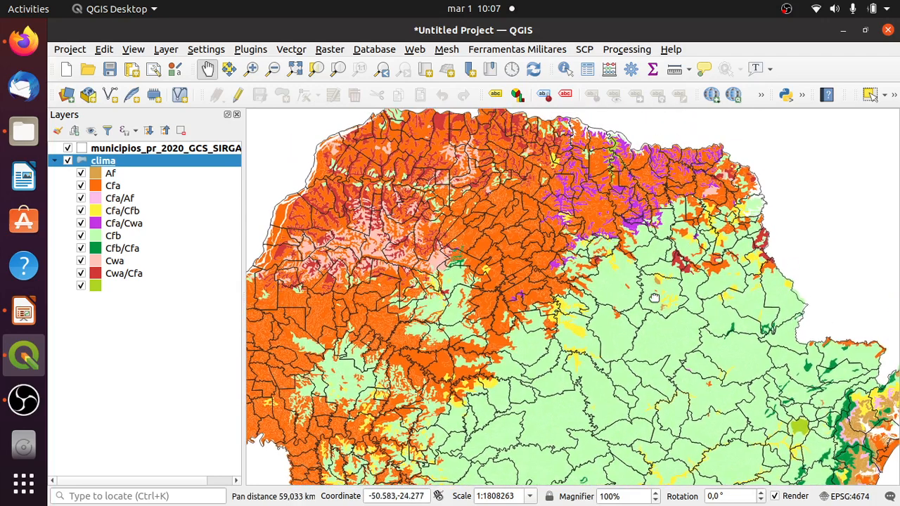
scroll(654, 298, "down", 1)
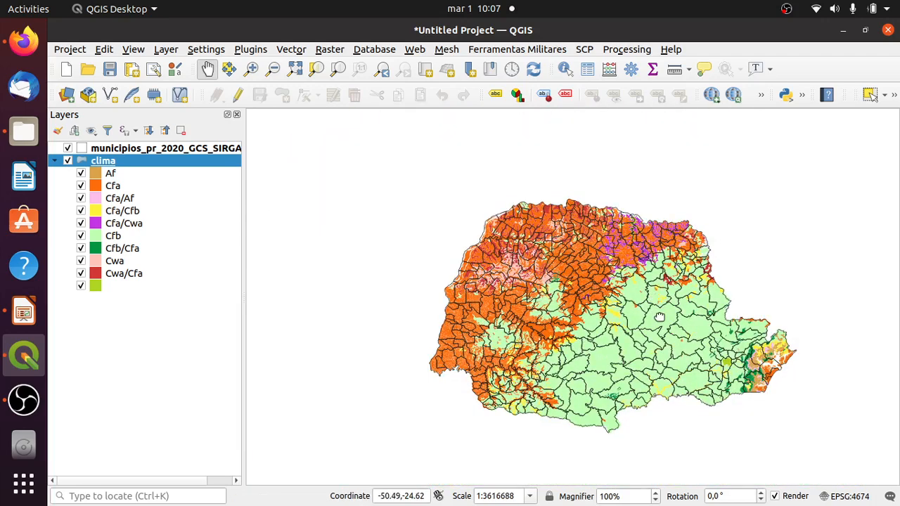
scroll(660, 318, "up", 1)
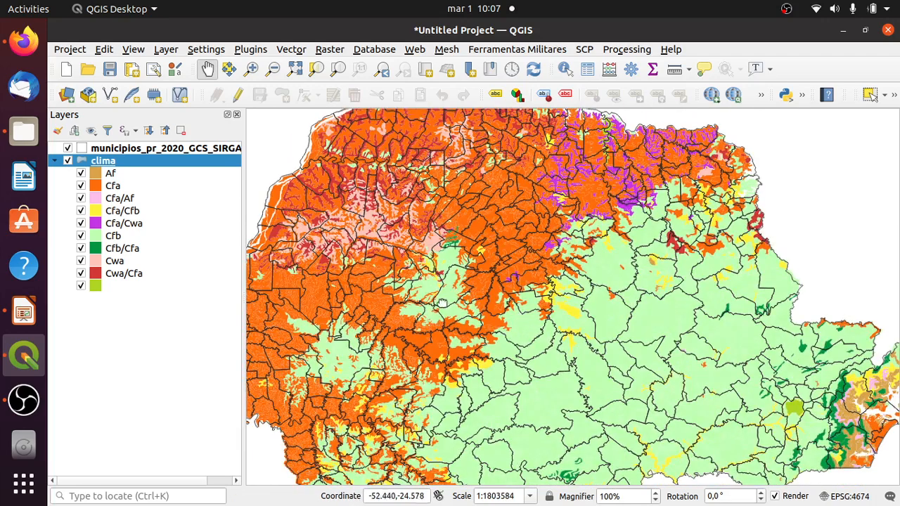
left_click(338, 68)
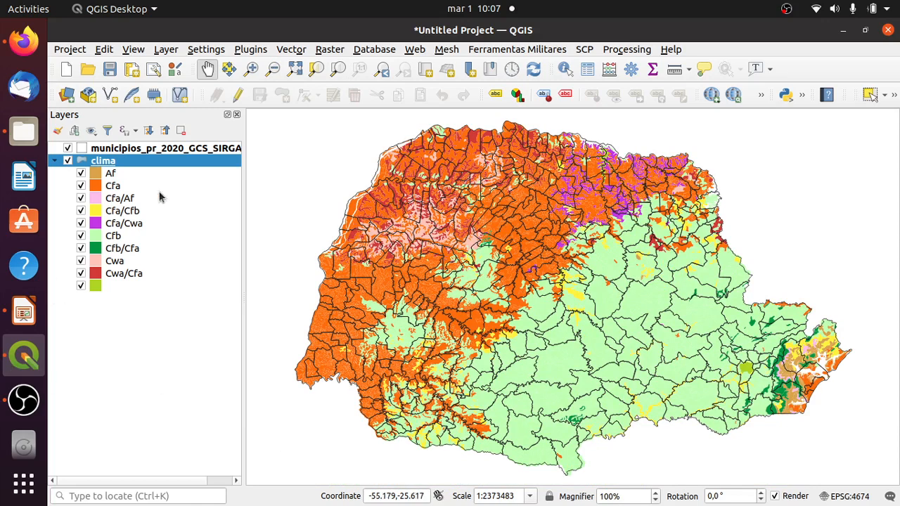
- Create a print layout titled carta_clima and maximize its window
left_click(73, 50)
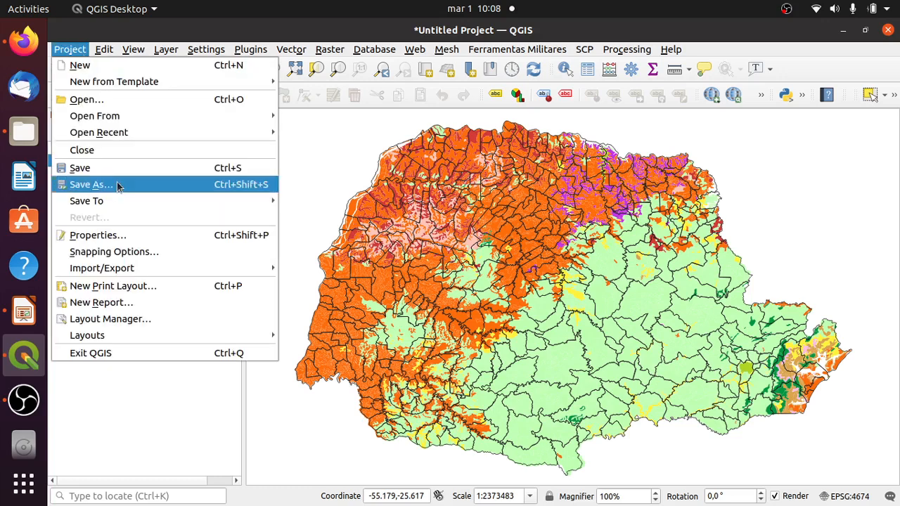
left_click(183, 293)
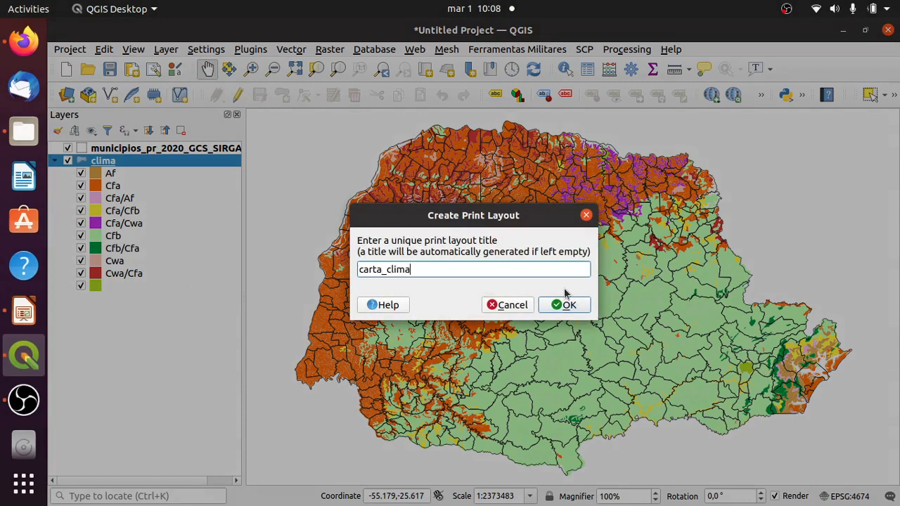
key("Return")
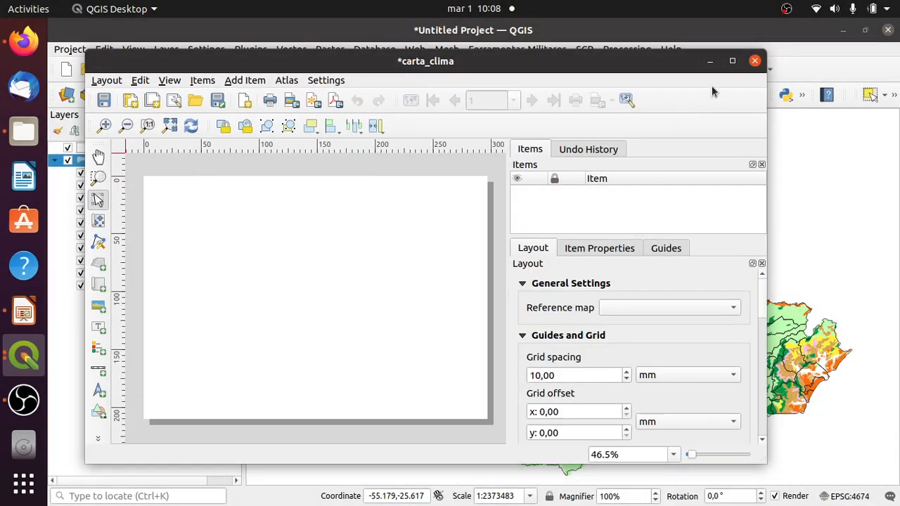
left_click(732, 60)
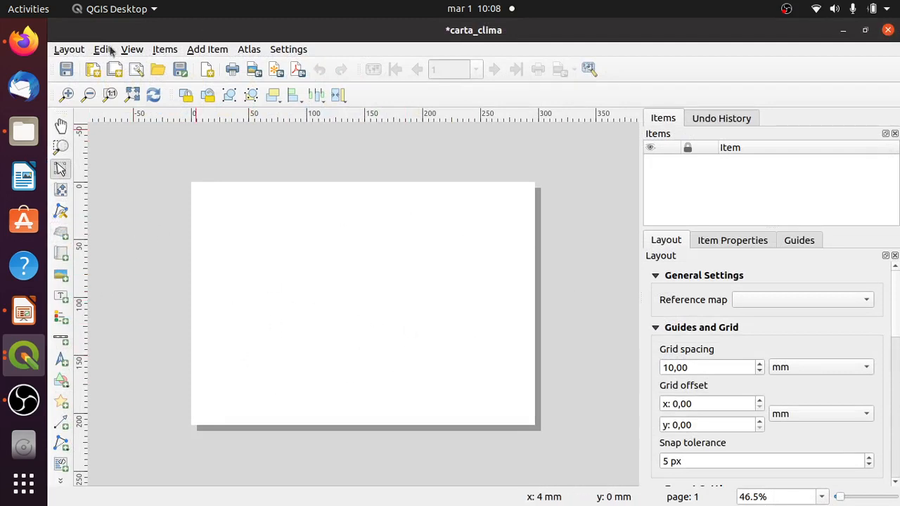
- Check the paper size, orientation and margins in the layout's page setup, leaving them as they are
left_click(81, 51)
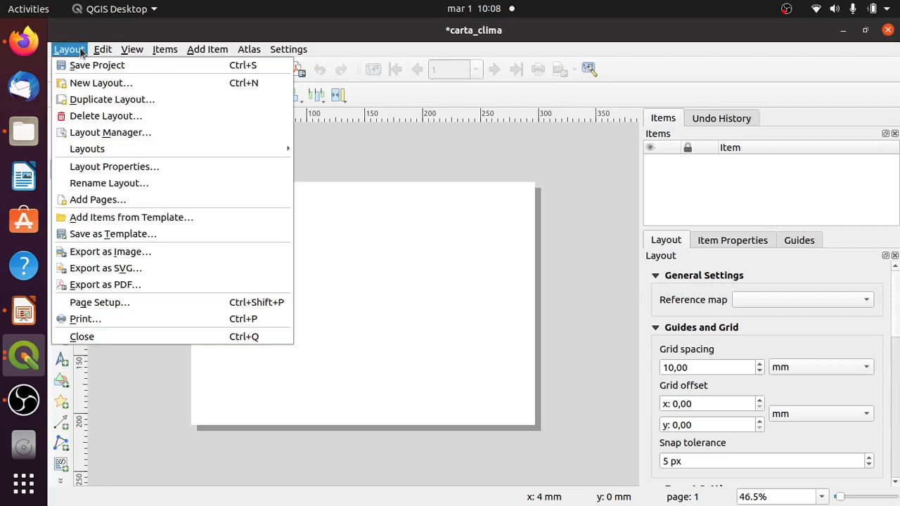
left_click(155, 303)
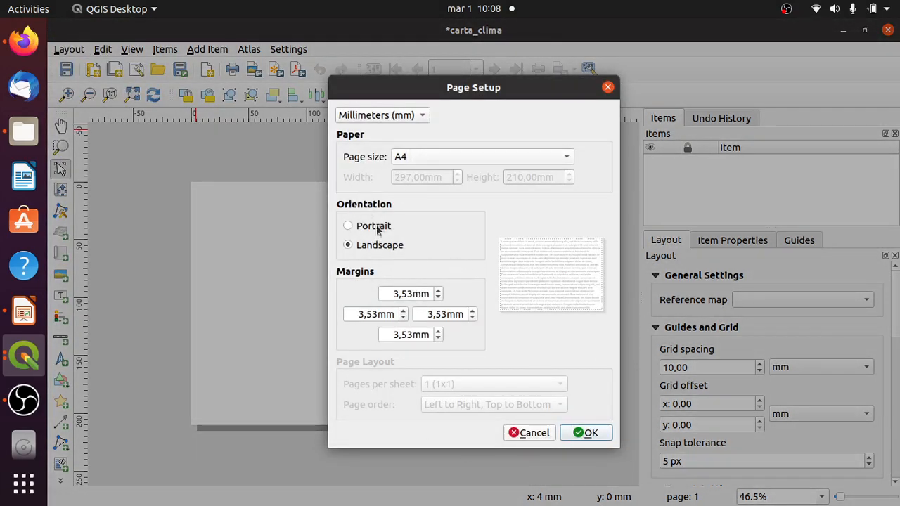
left_click(529, 433)
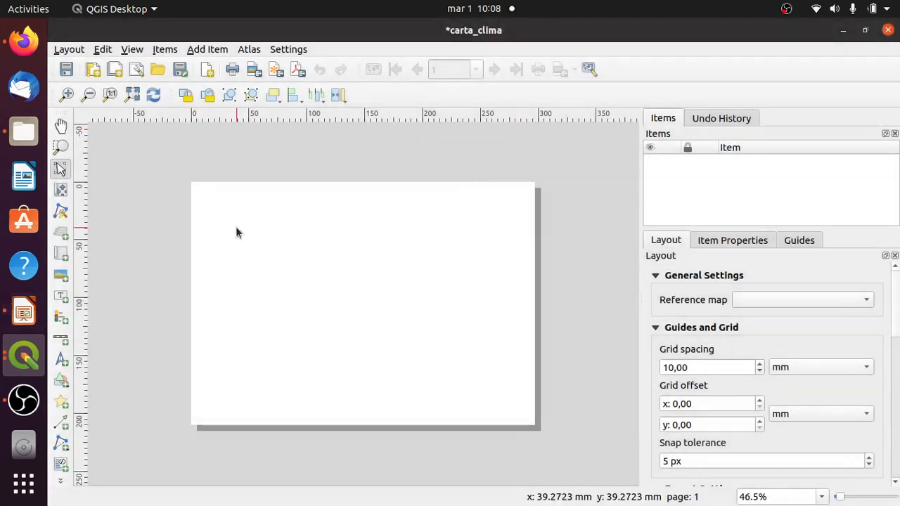
- Draw a map item about 203 by 178 mm on the page, leaving free space along its right side
left_click(61, 255)
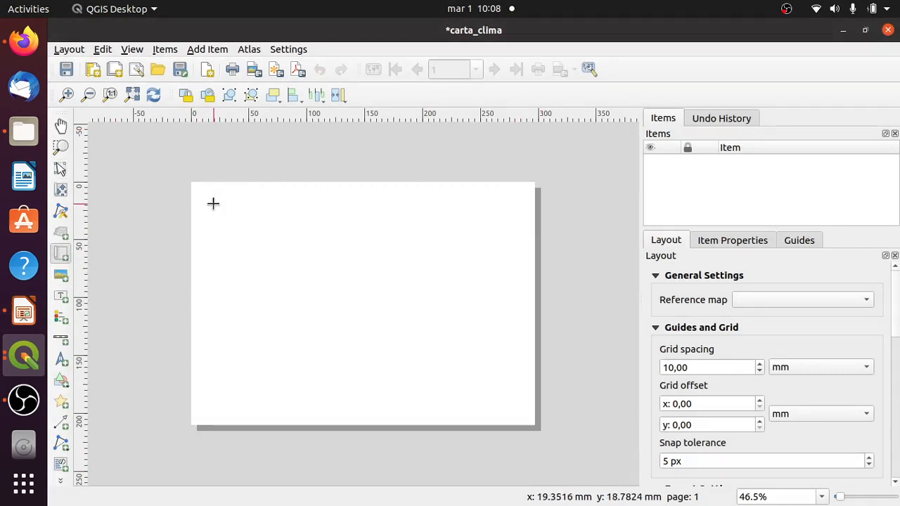
left_click_drag(213, 201, 448, 407)
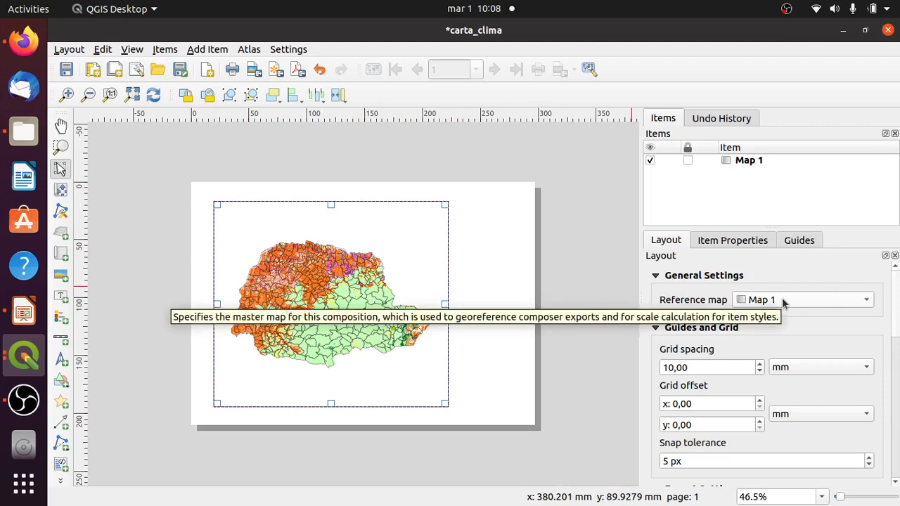
- Set the map item's scale to 2700000 after trying 2800000 and 2600000
left_click(747, 254)
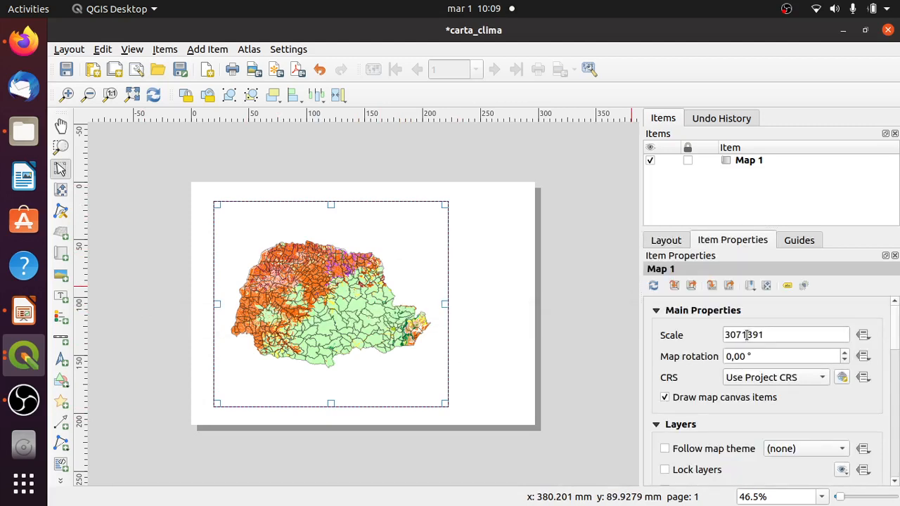
left_click_drag(746, 335, 767, 328)
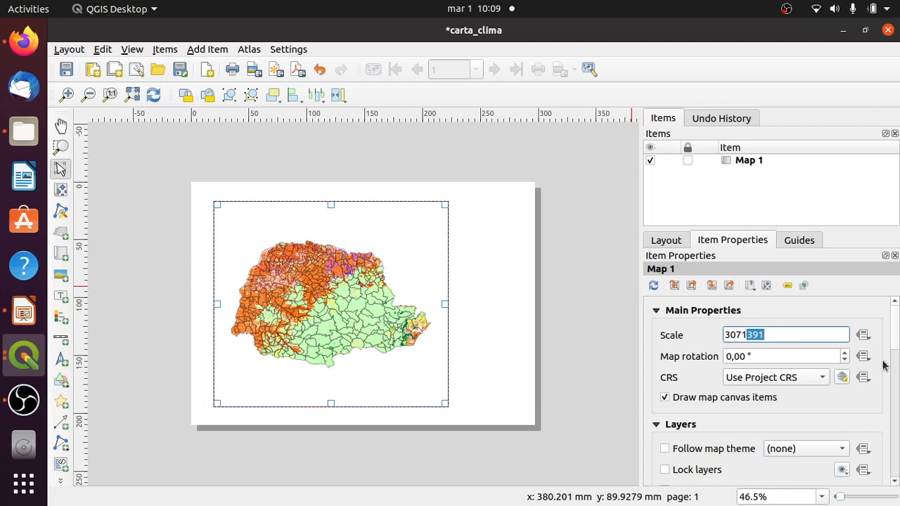
double_click(784, 335)
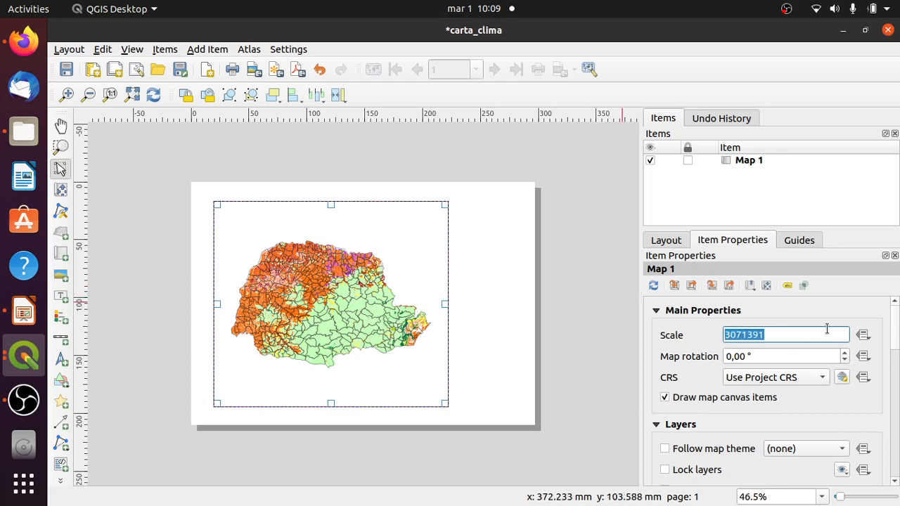
type("2800000")
key("Return")
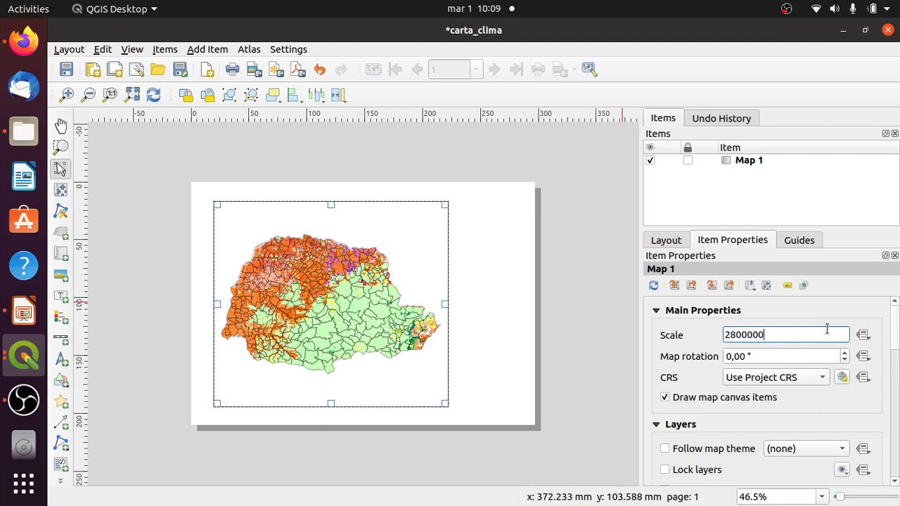
left_click(734, 336)
key("Return")
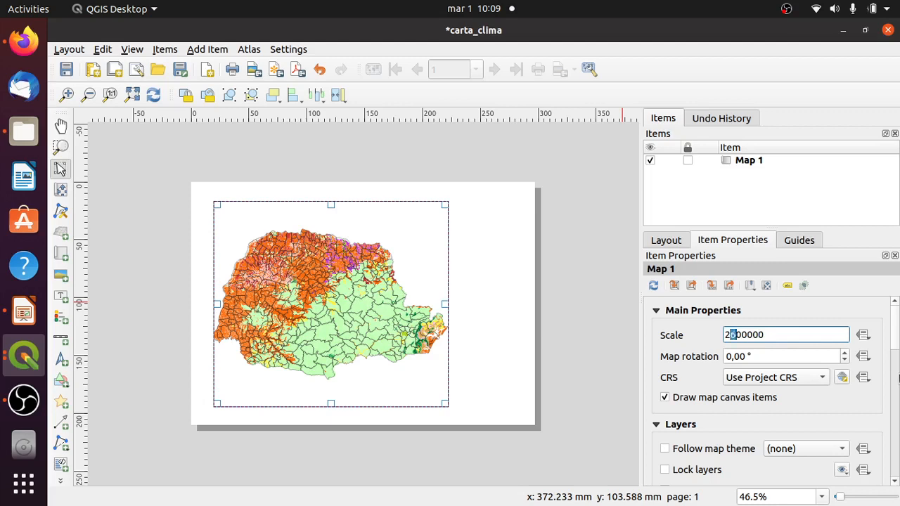
key("Return")
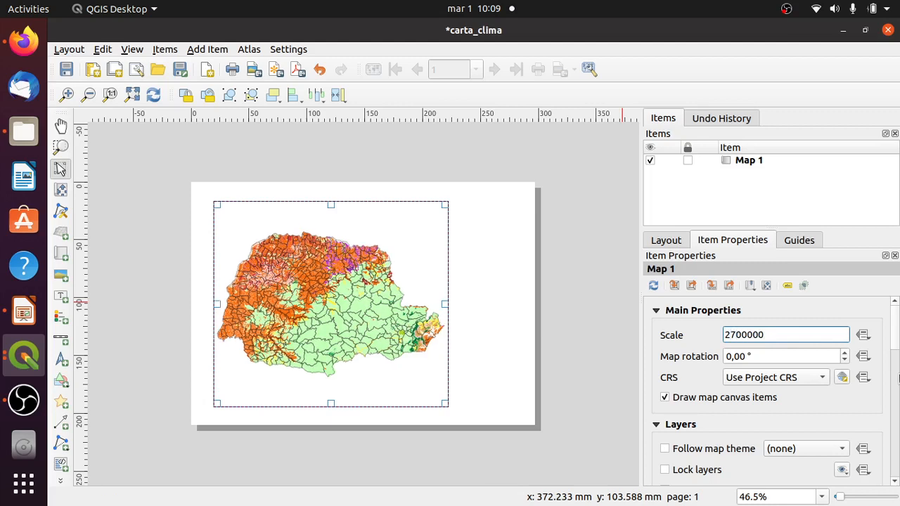
- Enable the frame around the map item, keeping the default color and thickness
left_click(472, 343)
left_click(419, 331)
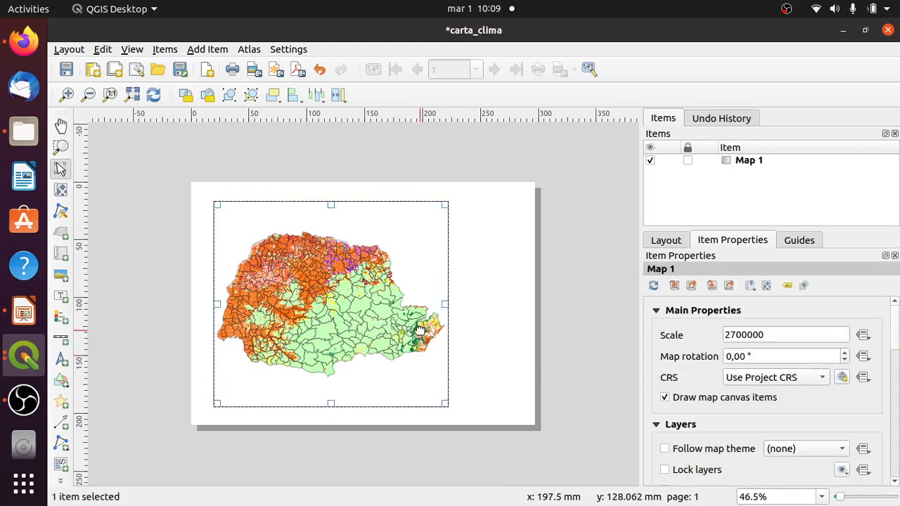
left_click_drag(898, 321, 898, 447)
scroll(898, 450, "up", 10)
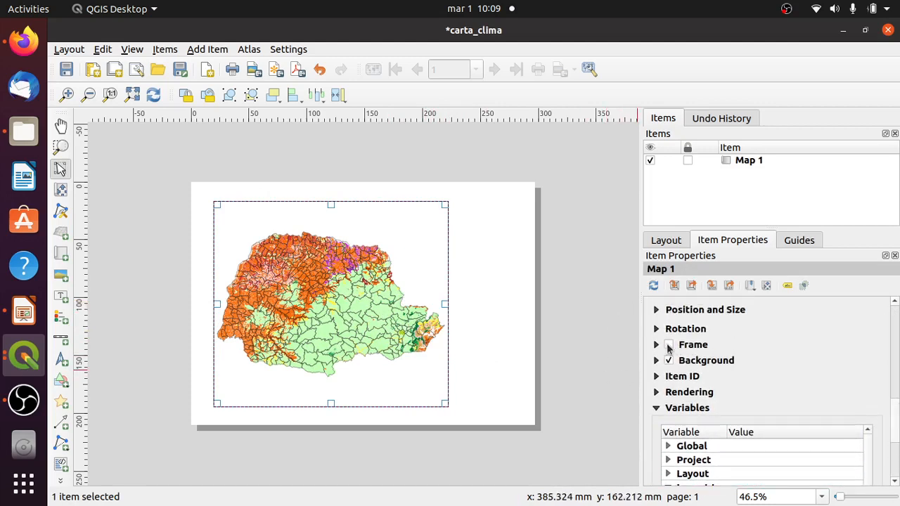
left_click(669, 345)
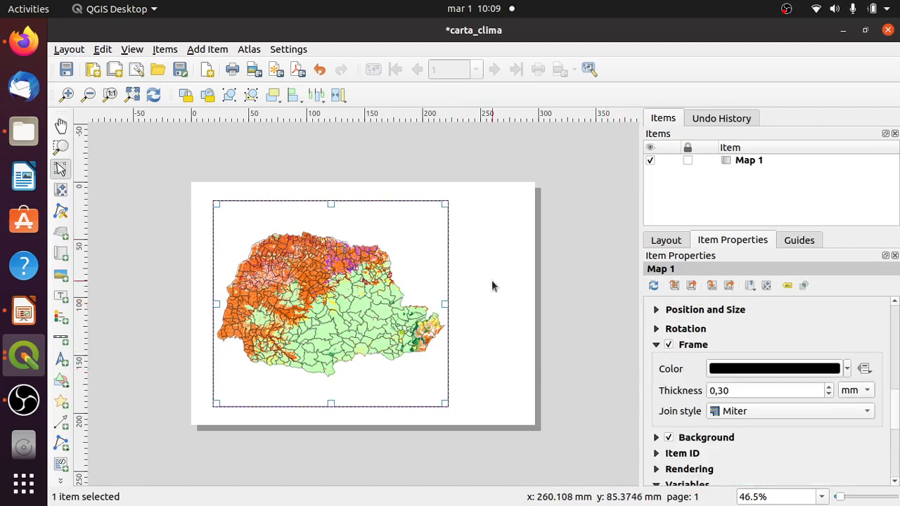
left_click(591, 444)
- Add a new grid to the map item
left_click(357, 325)
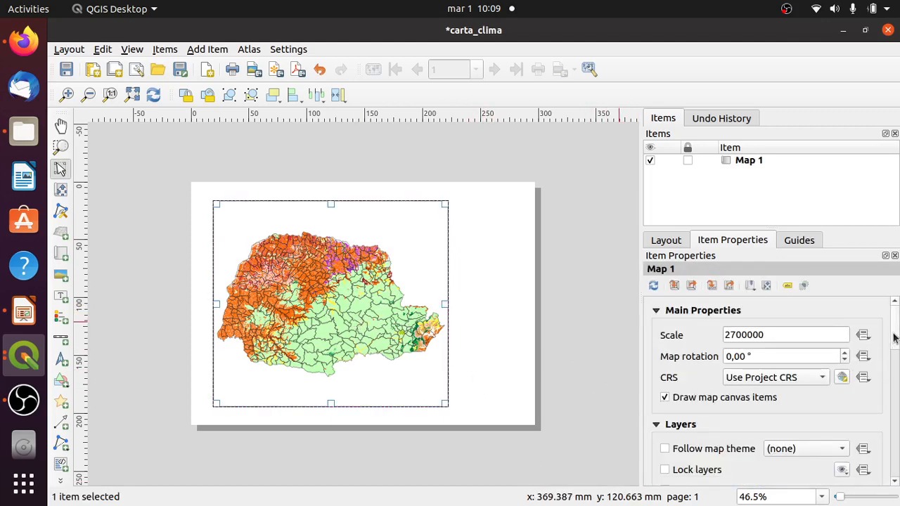
left_click_drag(894, 338, 898, 407)
left_click(665, 372)
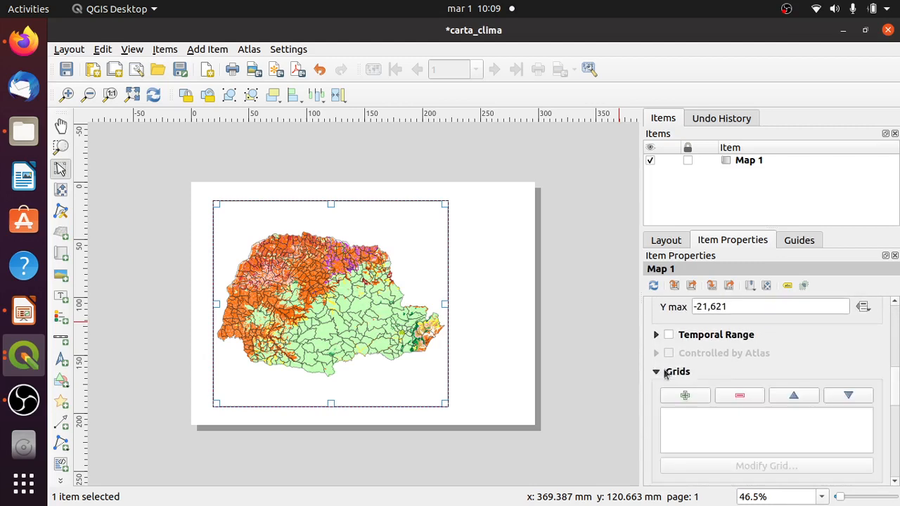
left_click(685, 396)
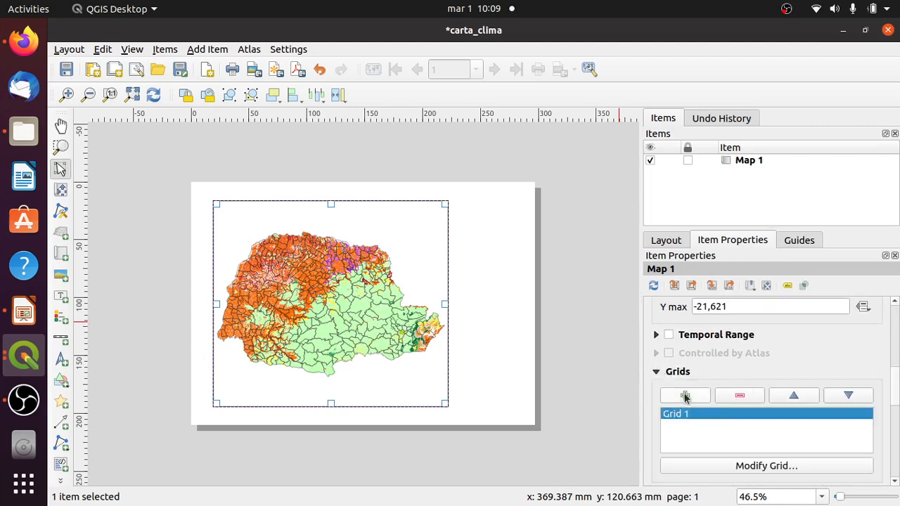
- Switch to the main QGIS window to check the project's coordinates and CRS, and return to the carta_clima layout
left_click(15, 365)
left_click(74, 407)
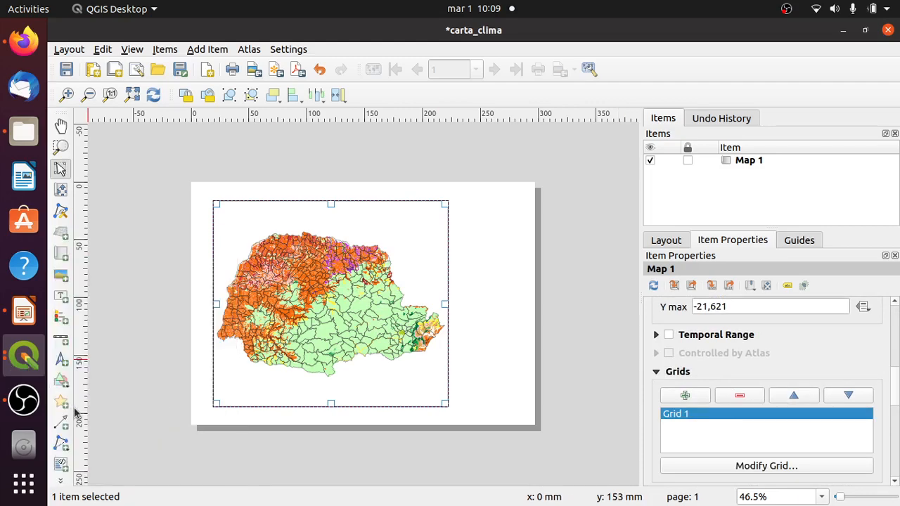
left_click(31, 367)
left_click(126, 313)
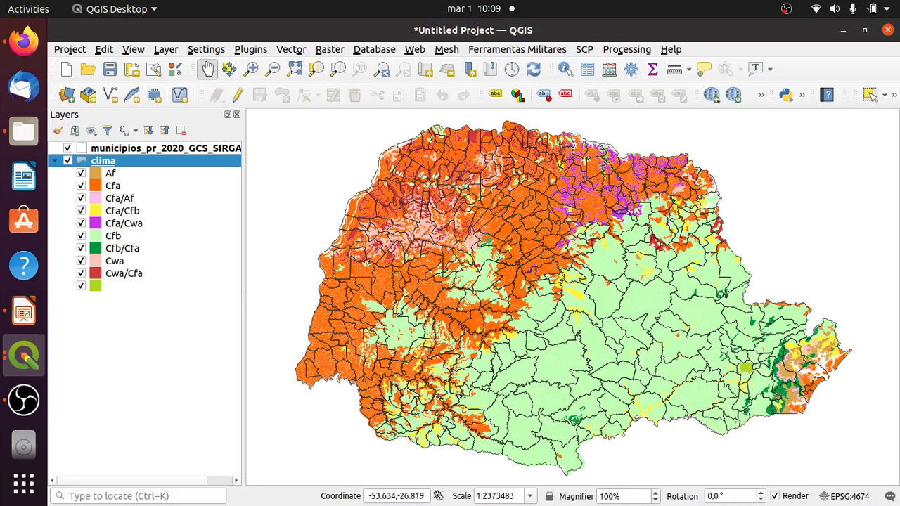
left_click(844, 31)
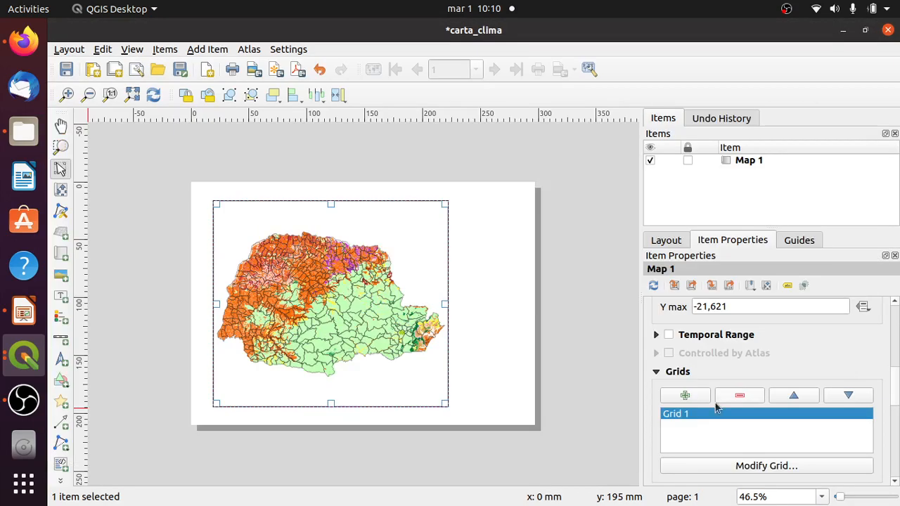
- Open the new grid's properties and set its X and Y intervals to 1 map unit
left_click(782, 466)
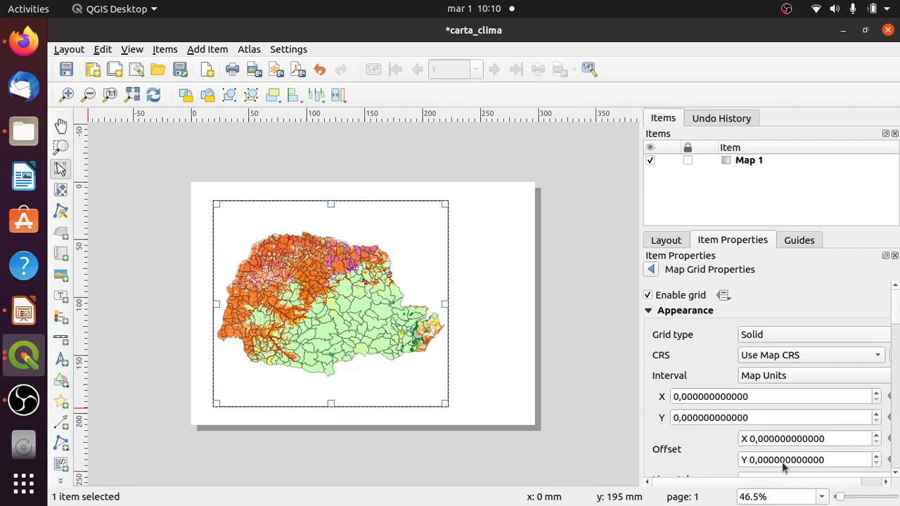
left_click(674, 396)
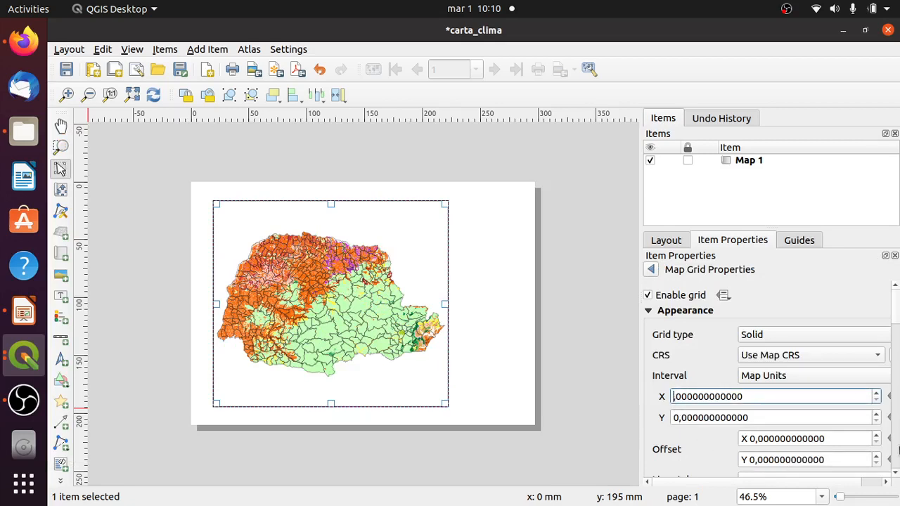
type("1,")
left_click(677, 417)
key("BackSpace")
type("1")
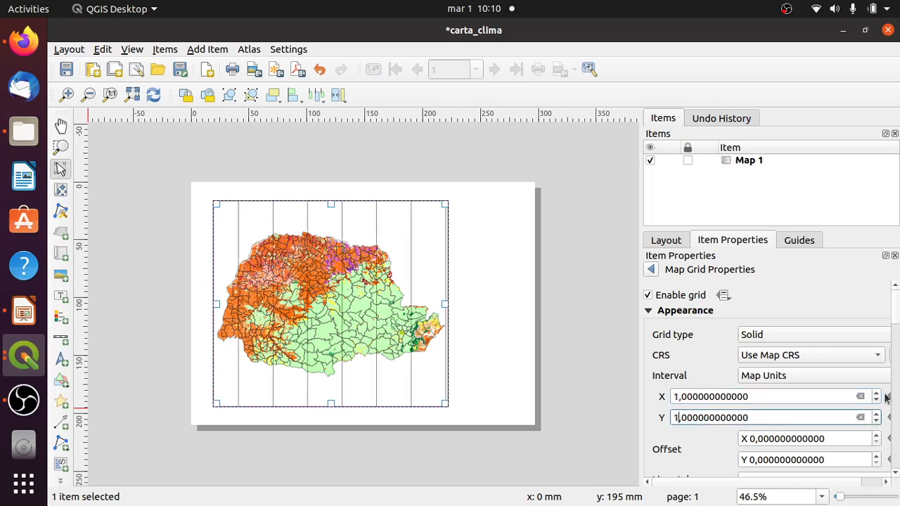
left_click(801, 397)
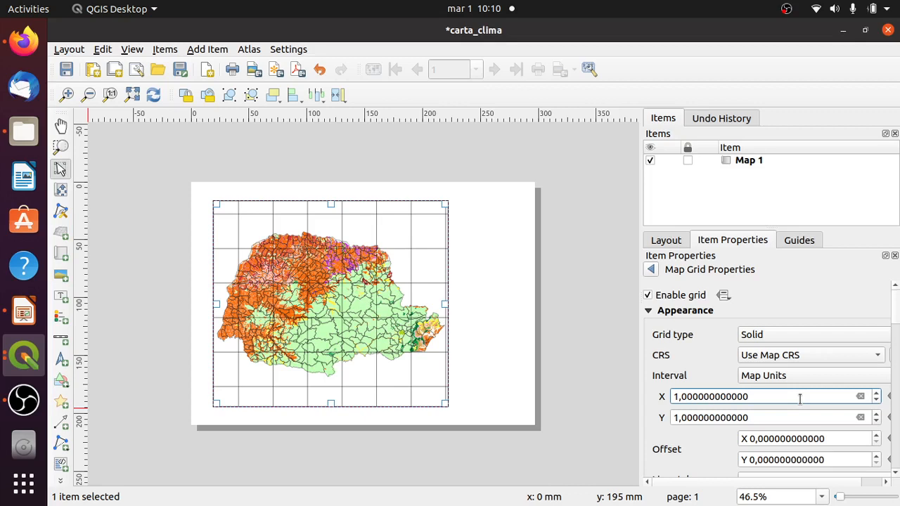
- Set the map grid's type to Cross and its X and Y intervals to 2 map units
left_click(765, 335)
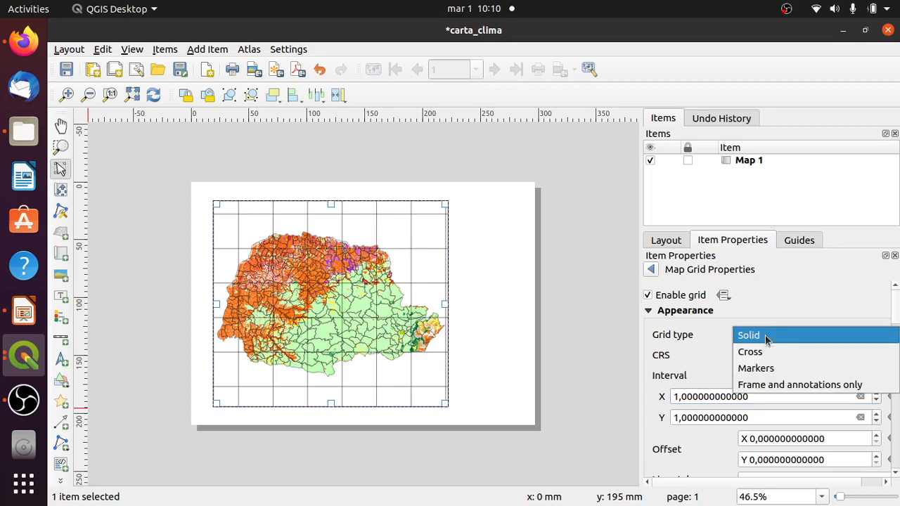
left_click(772, 355)
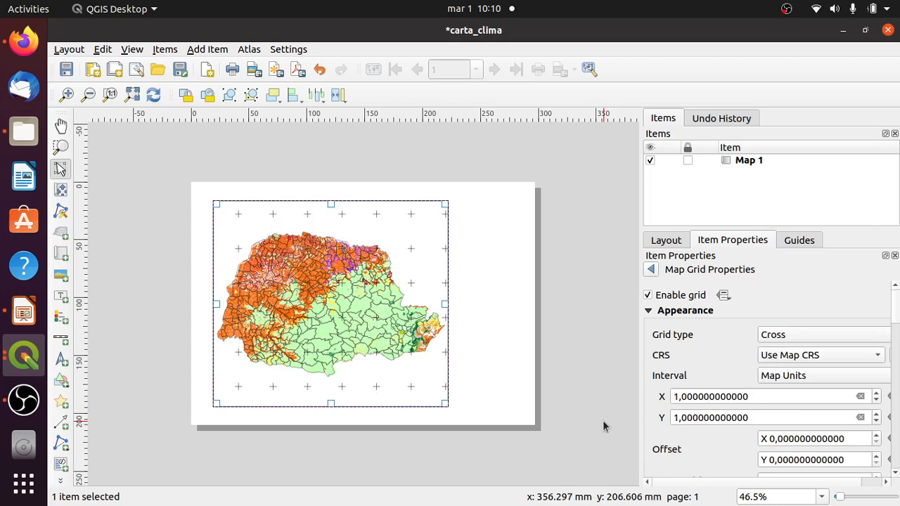
left_click(677, 397)
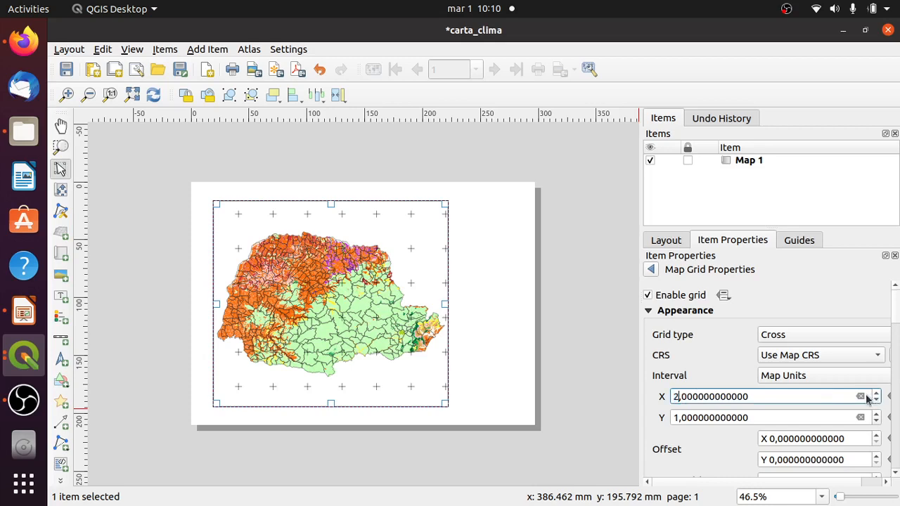
type("2")
left_click(675, 417)
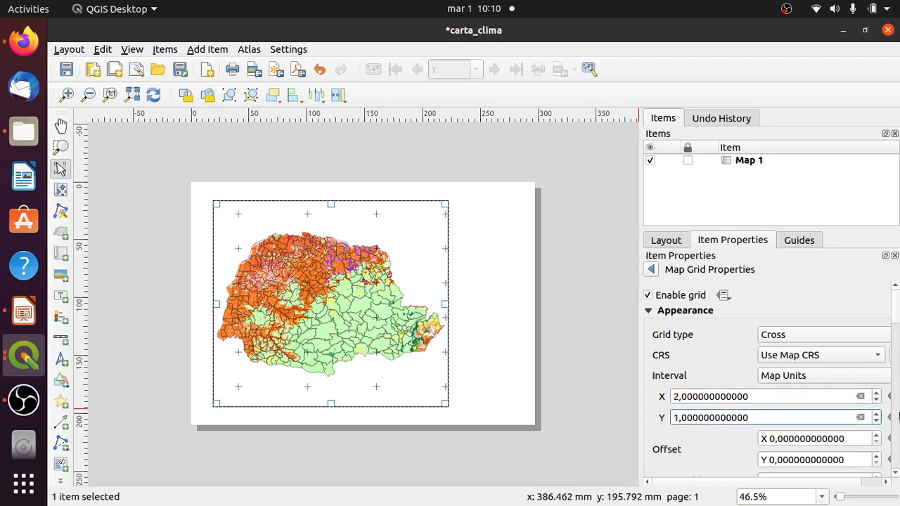
type("2")
key("Delete")
left_click(777, 396)
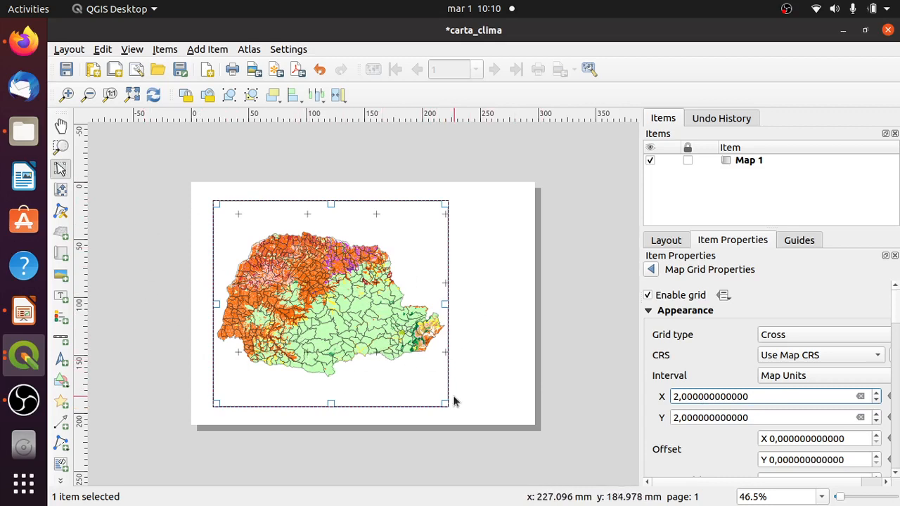
left_click(786, 419)
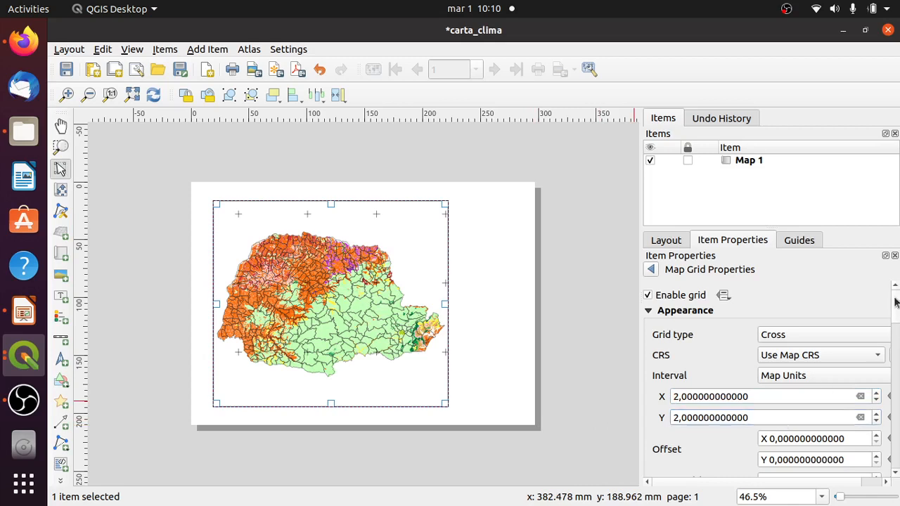
- Set the map grid's frame style to Interior Ticks
left_click_drag(898, 314, 898, 344)
left_click(779, 328)
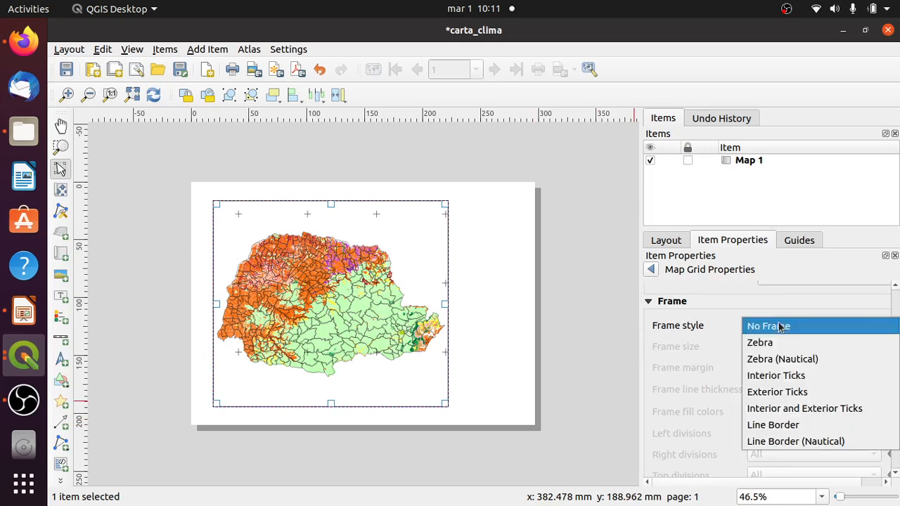
left_click(799, 379)
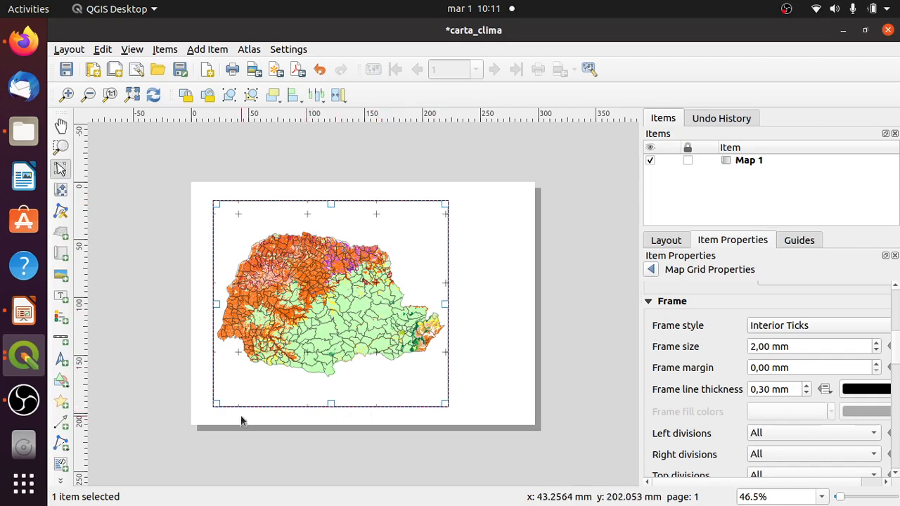
- Enable coordinate drawing for the map grid and check the labels around the map frame
left_click_drag(894, 350, 893, 404)
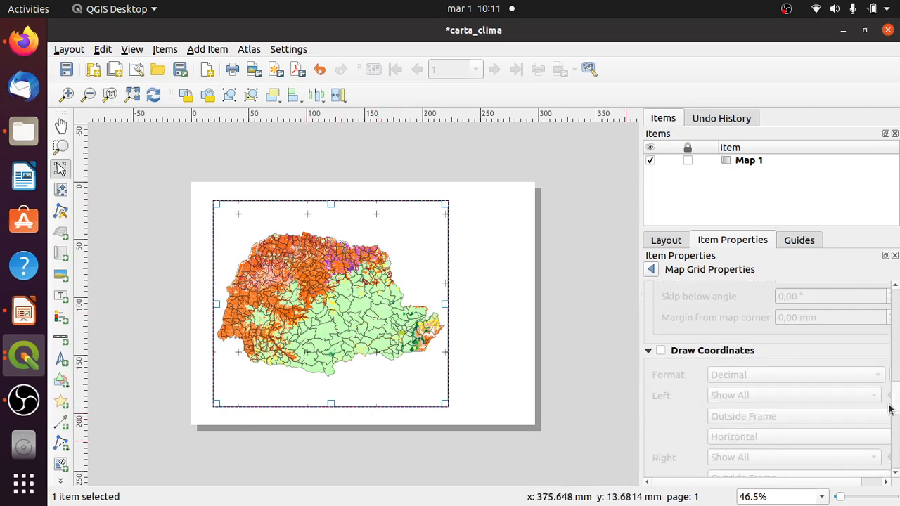
left_click(744, 355)
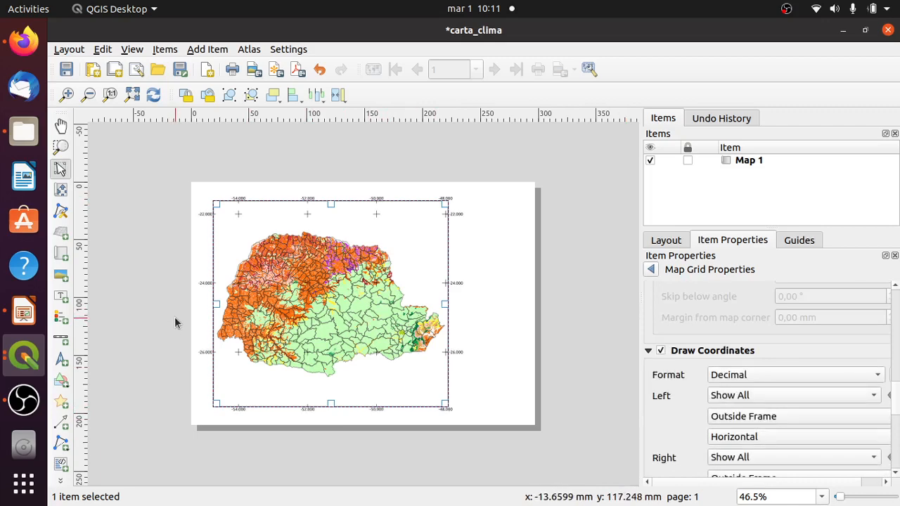
left_click(73, 97)
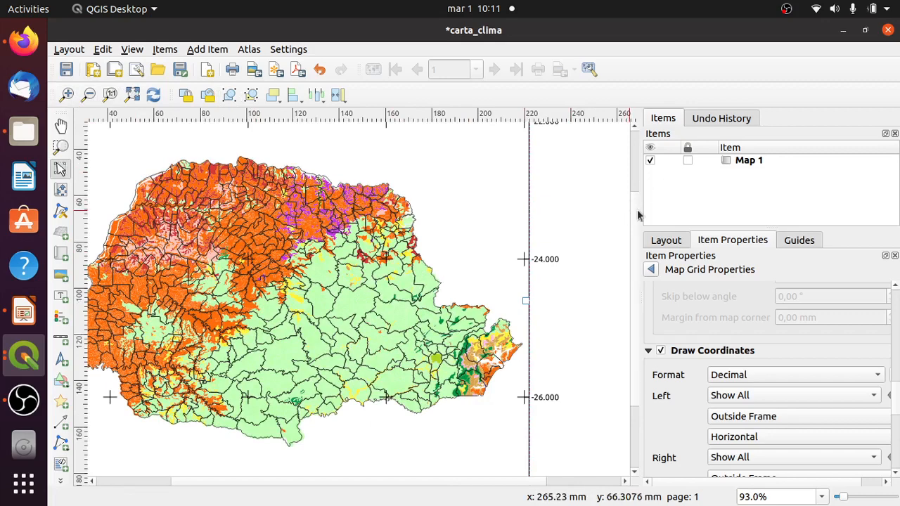
scroll(636, 187, "up", 3)
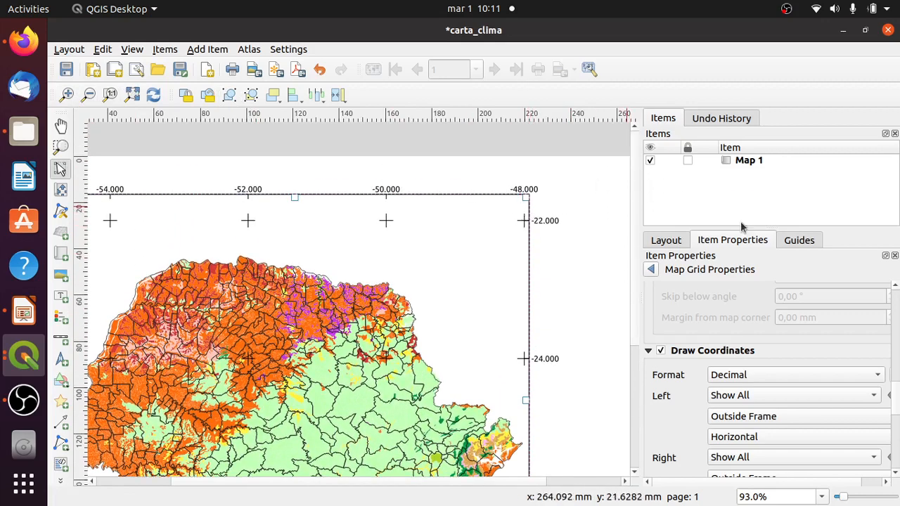
- Set the coordinate precision of the grid labels to 1 decimal place
left_click_drag(890, 402, 899, 450)
left_click(743, 406)
key("ctrl+a")
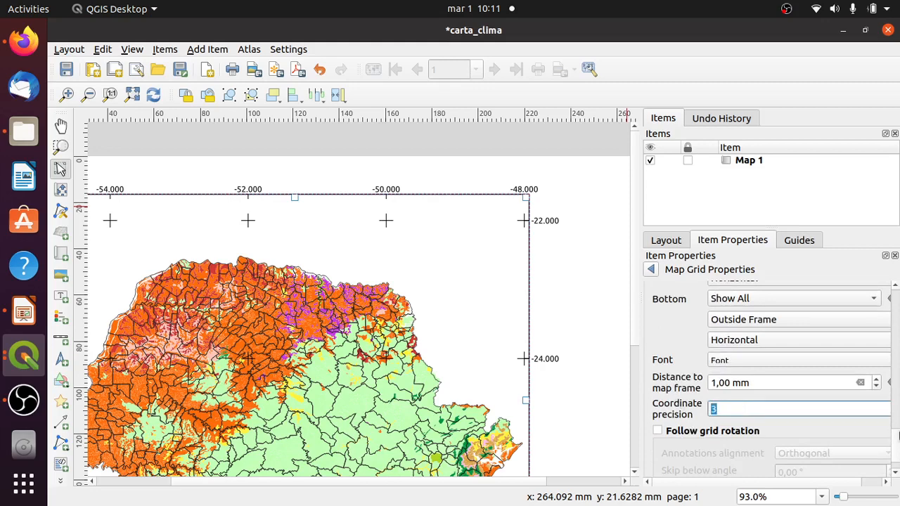
type("0")
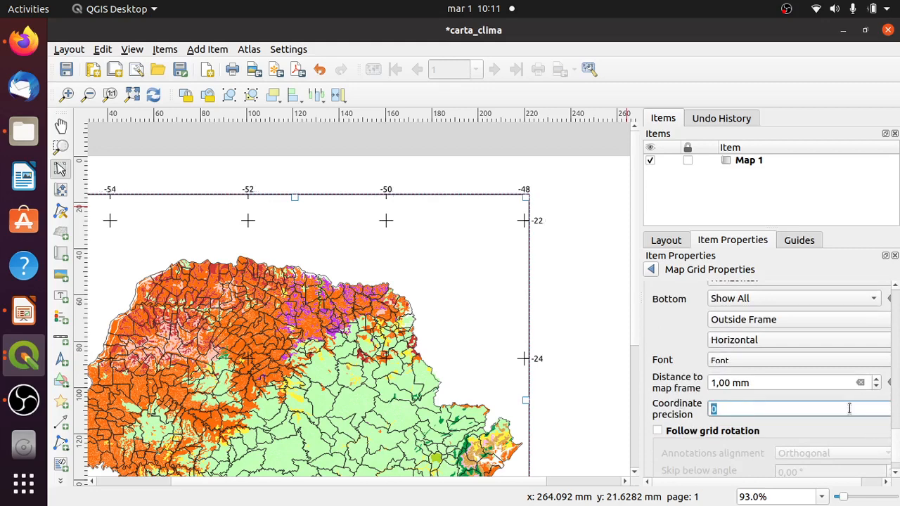
type("1")
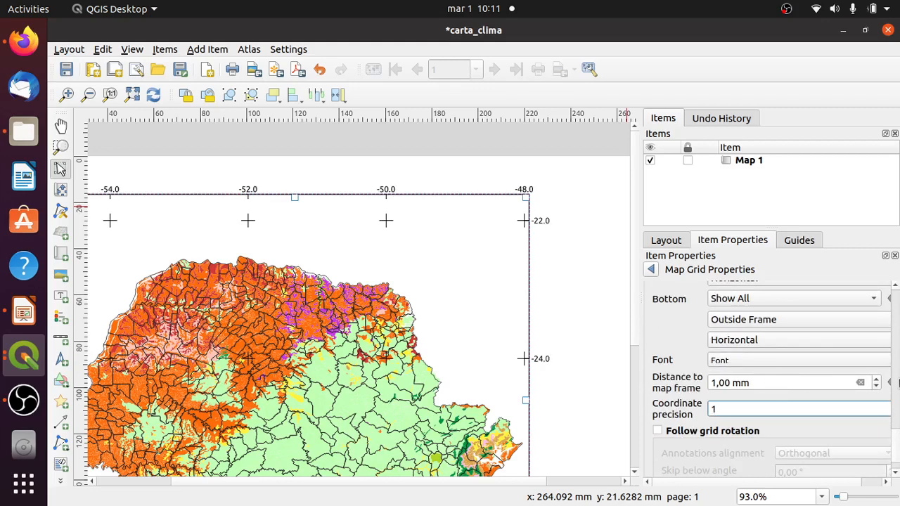
- Set the orientation of the grid's left and right coordinate labels to Vertical Ascending
scroll(899, 385, "up", 5)
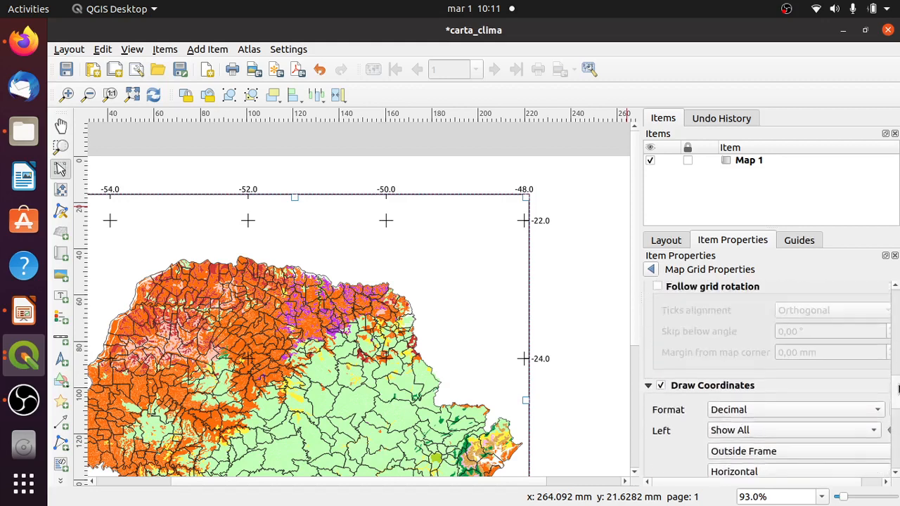
scroll(898, 388, "down", 5)
scroll(899, 415, "up", 1)
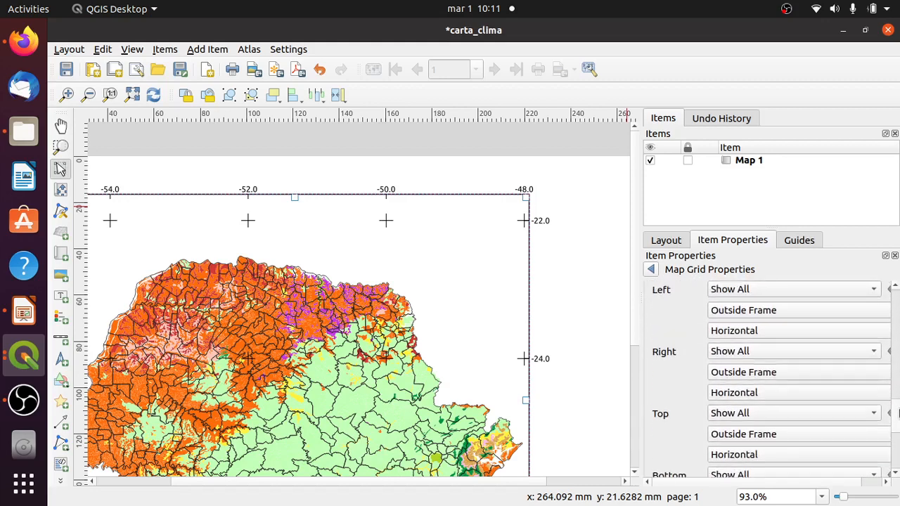
left_click(731, 333)
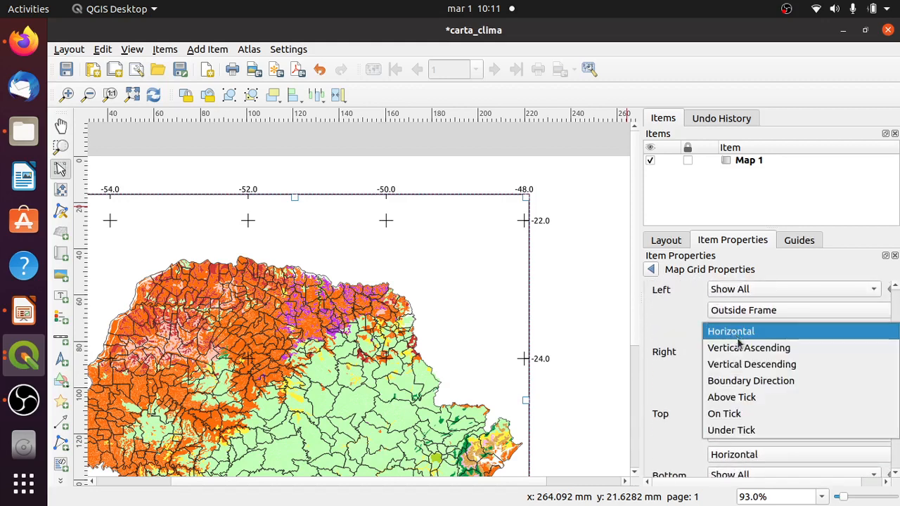
left_click(744, 348)
left_click(745, 392)
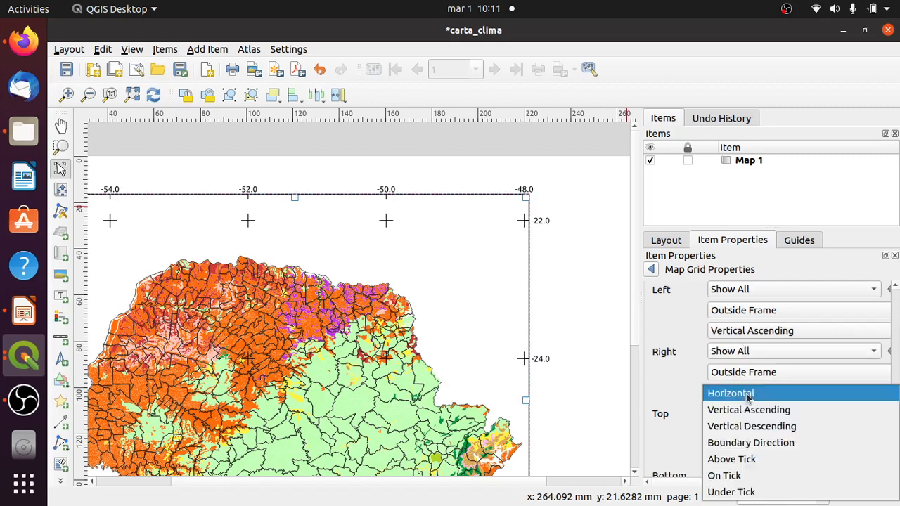
left_click(747, 407)
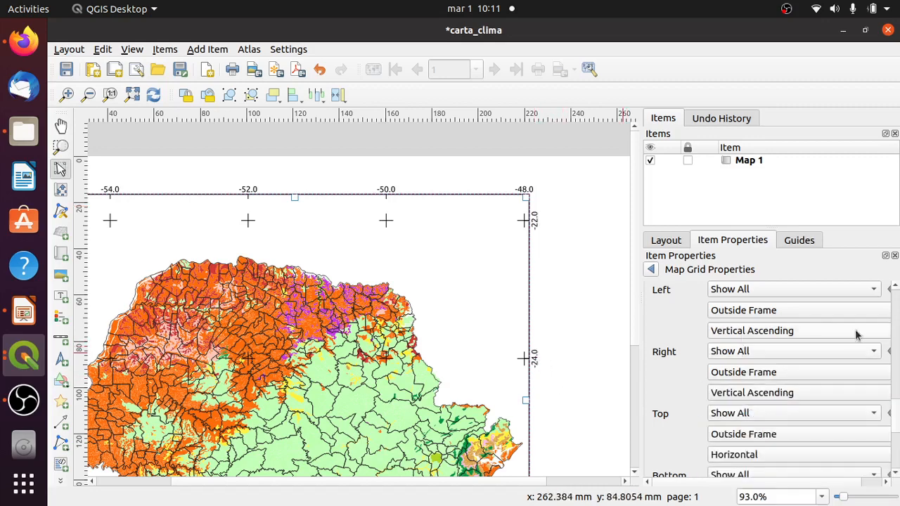
- Set the grid coordinate format to Decimal with Suffix and return to the map's item properties
scroll(896, 418, "up", 3)
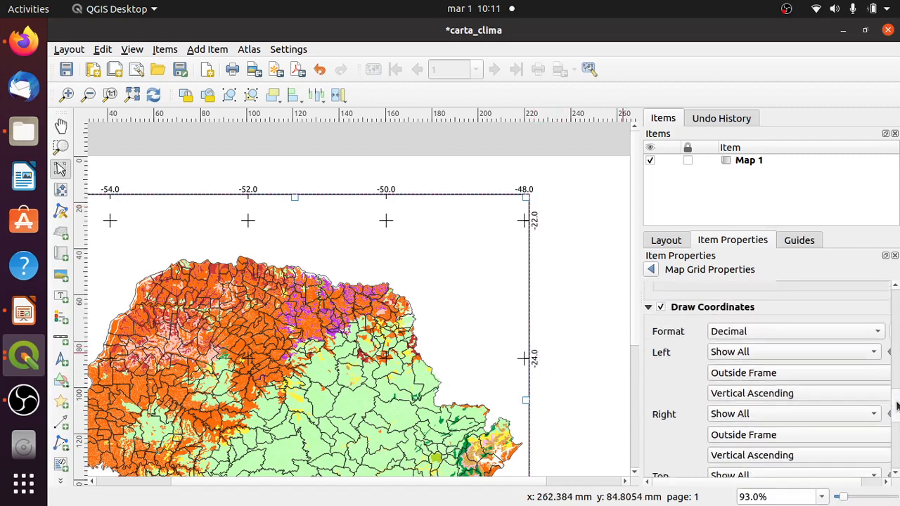
left_click(811, 377)
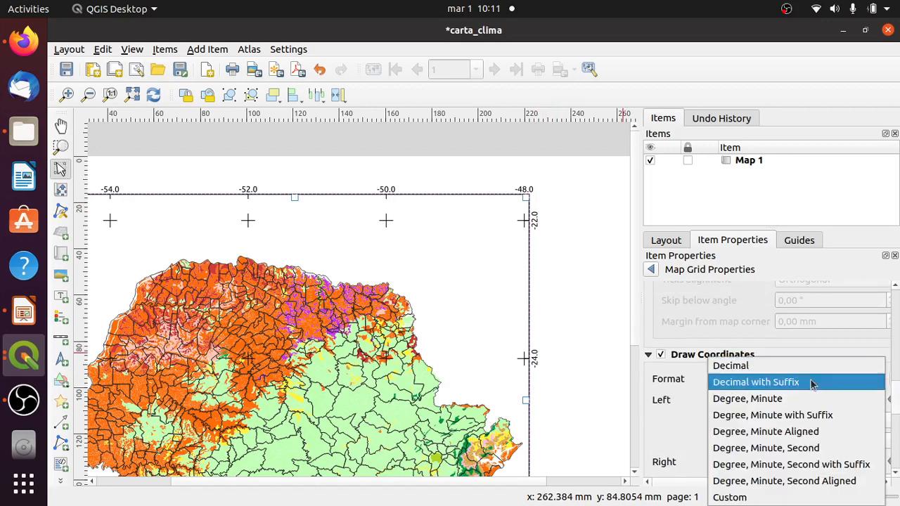
left_click(812, 383)
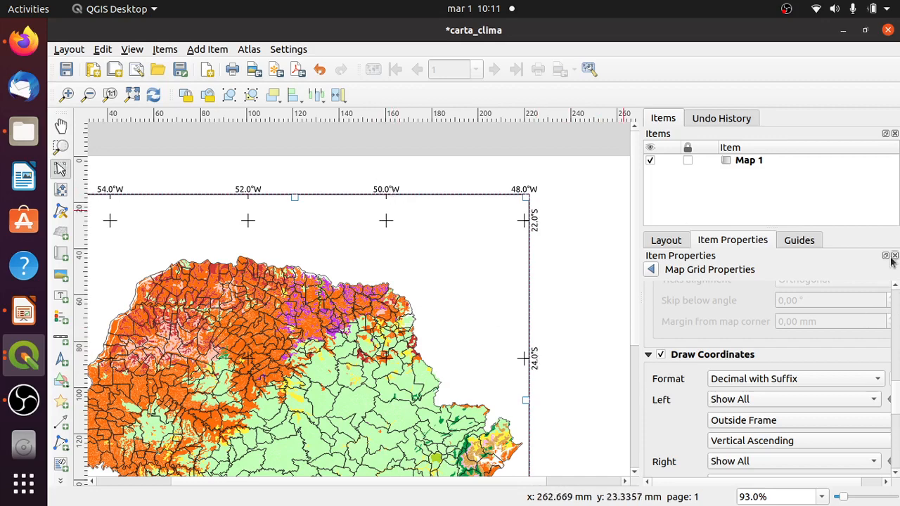
mouse_move(896, 403)
left_mouse_down()
mouse_move(897, 459)
mouse_move(896, 289)
left_mouse_up()
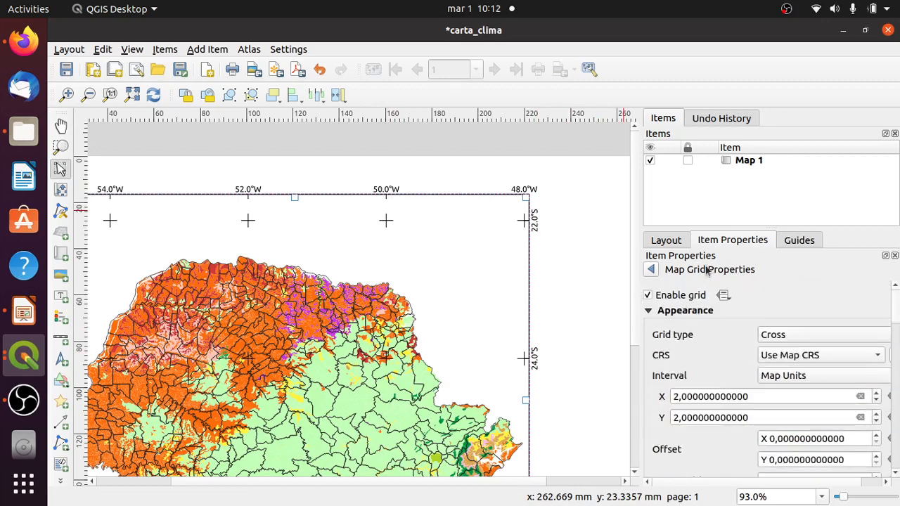
left_click(653, 271)
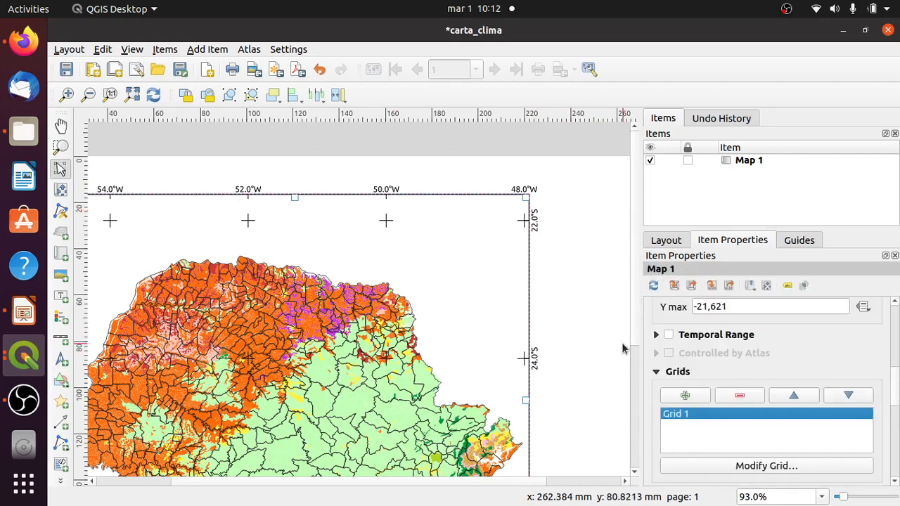
- Move the map closer to the page's upper-left corner and extend its bottom edge almost to the page's lower edge
left_click_drag(555, 482, 439, 467)
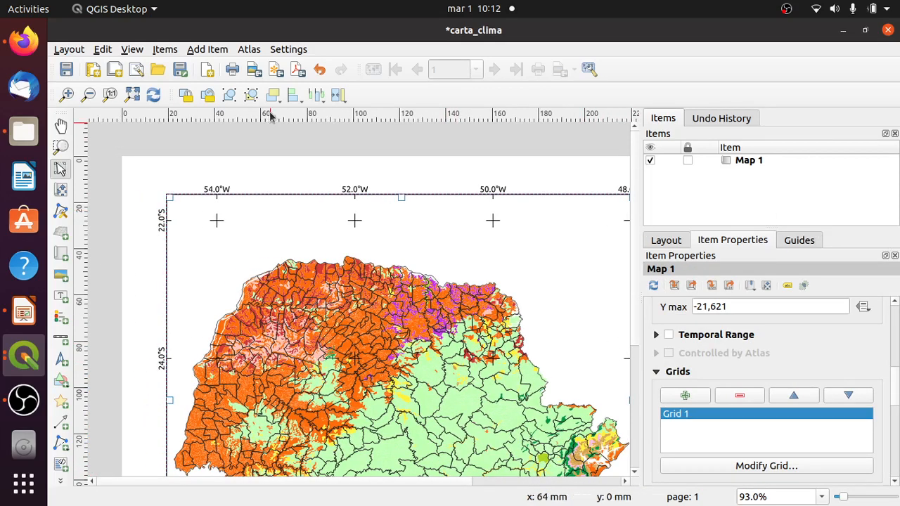
left_click(131, 96)
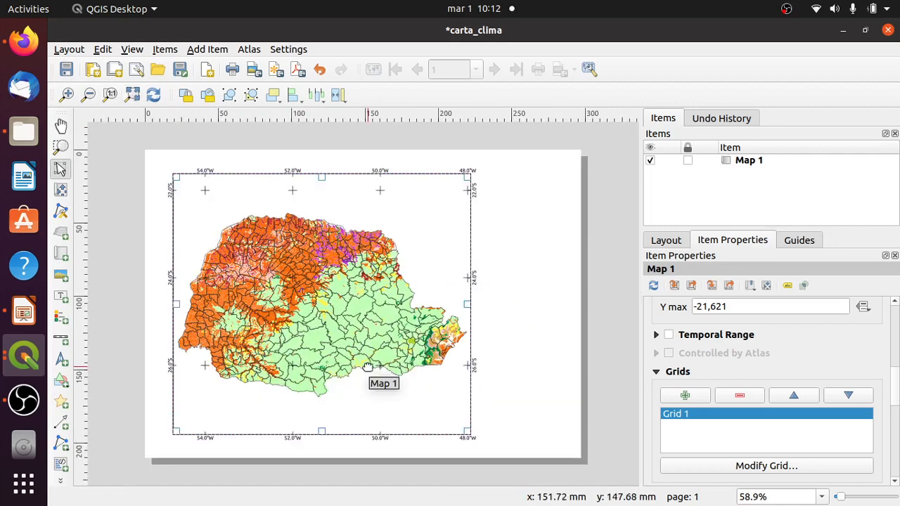
left_click_drag(207, 213, 192, 201)
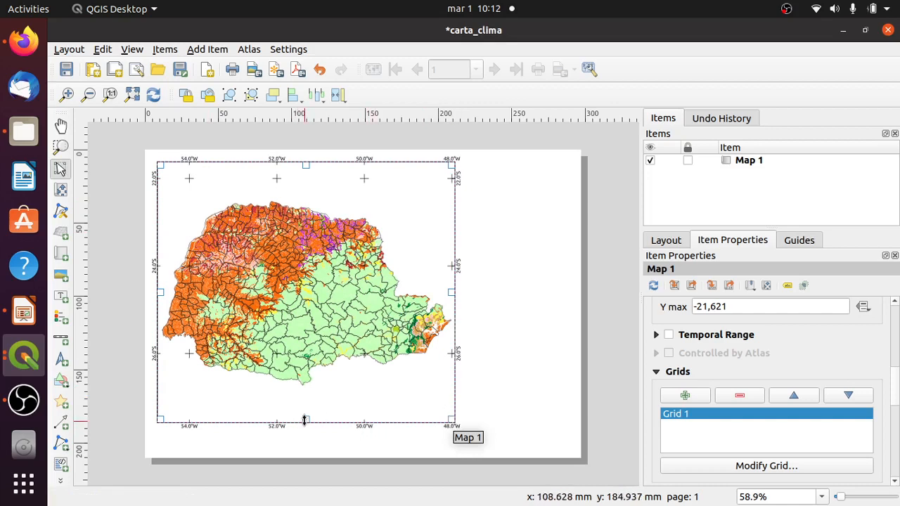
left_click_drag(306, 420, 313, 448)
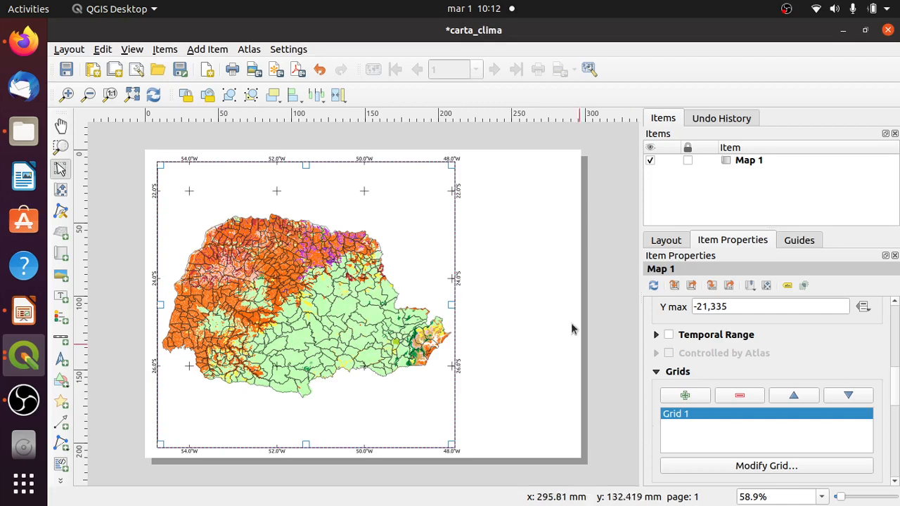
left_click(508, 306)
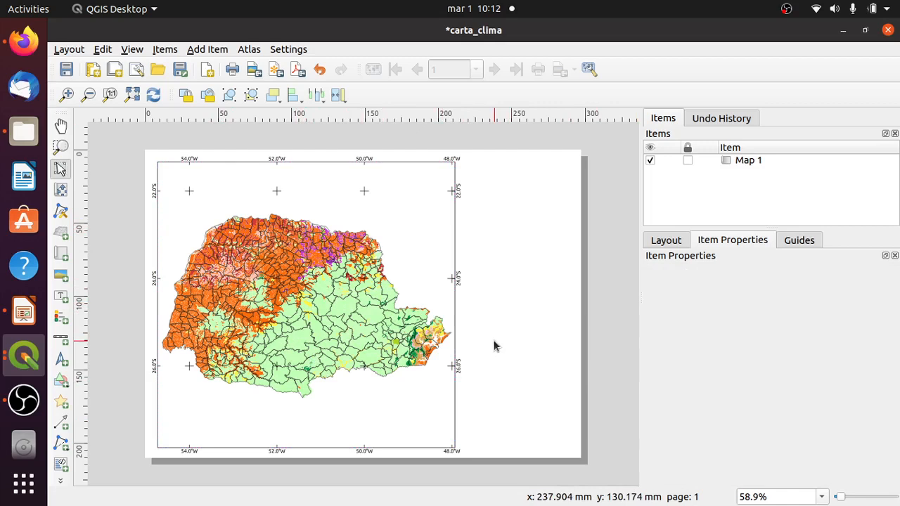
- Add a legend in the blank page area to the right of the map
left_click(61, 320)
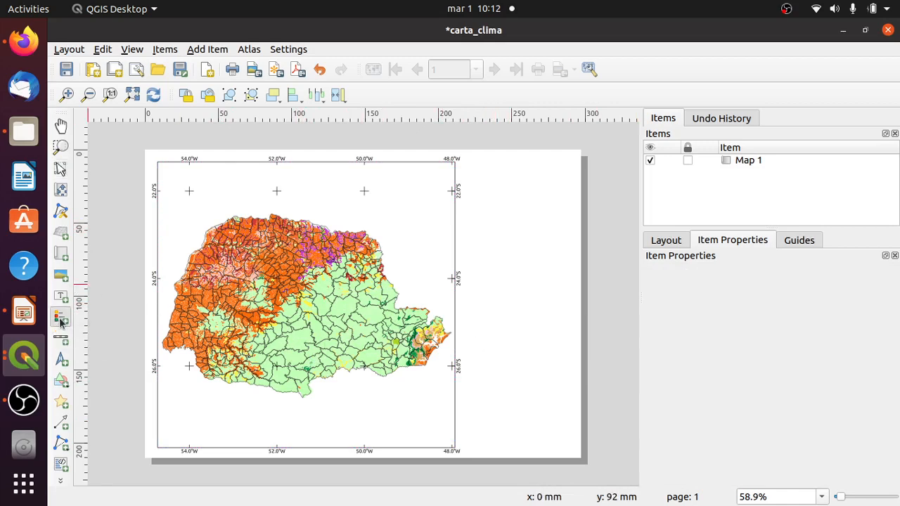
left_click(478, 271)
left_click(566, 349)
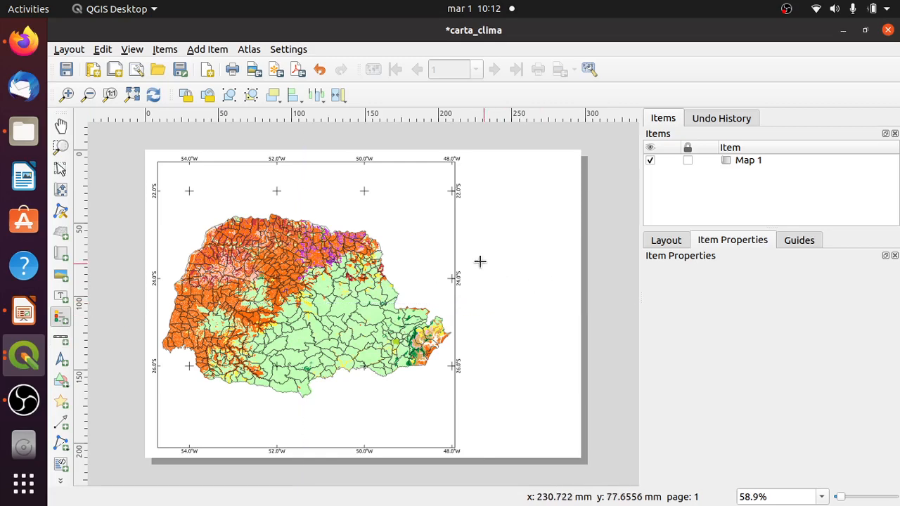
left_click_drag(472, 252, 571, 383)
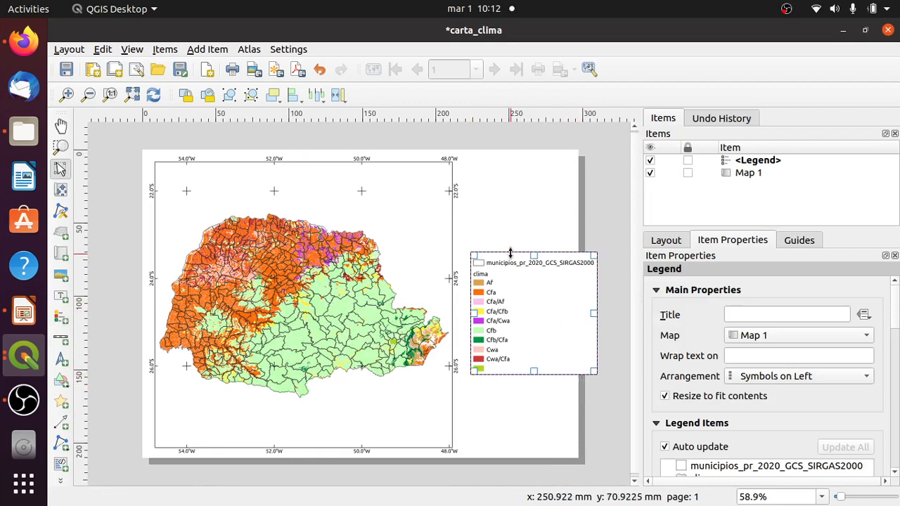
- Title the legend "Legenda"
left_click(778, 314)
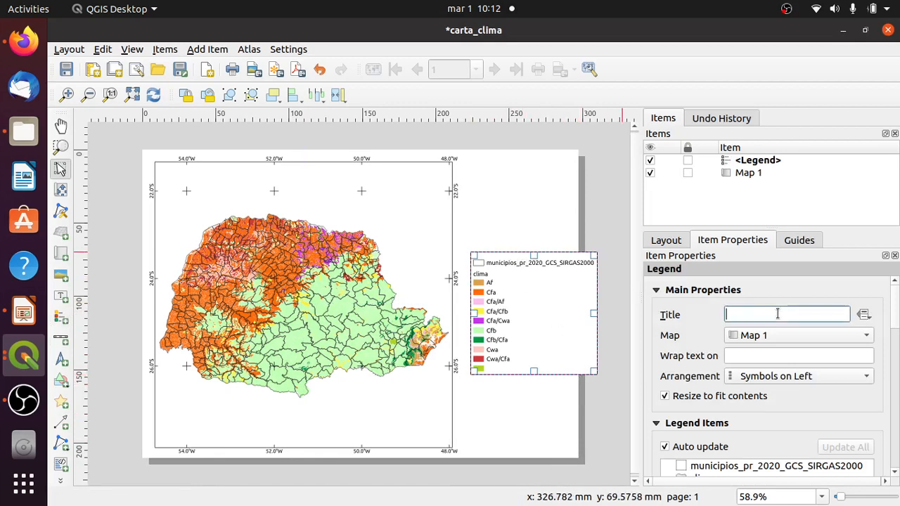
type("Legenda")
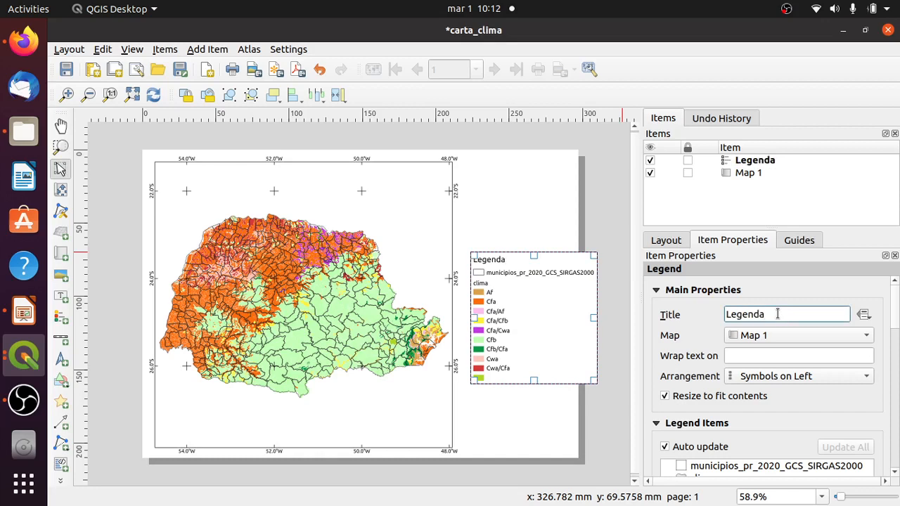
key("Tab")
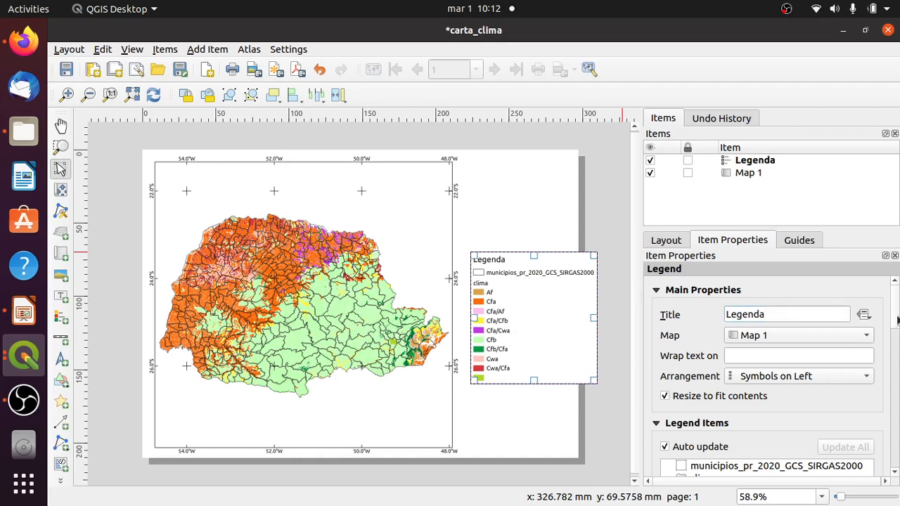
- Turn off automatic updating of the legend items so that the legend entries can be edited
left_click_drag(891, 319, 894, 330)
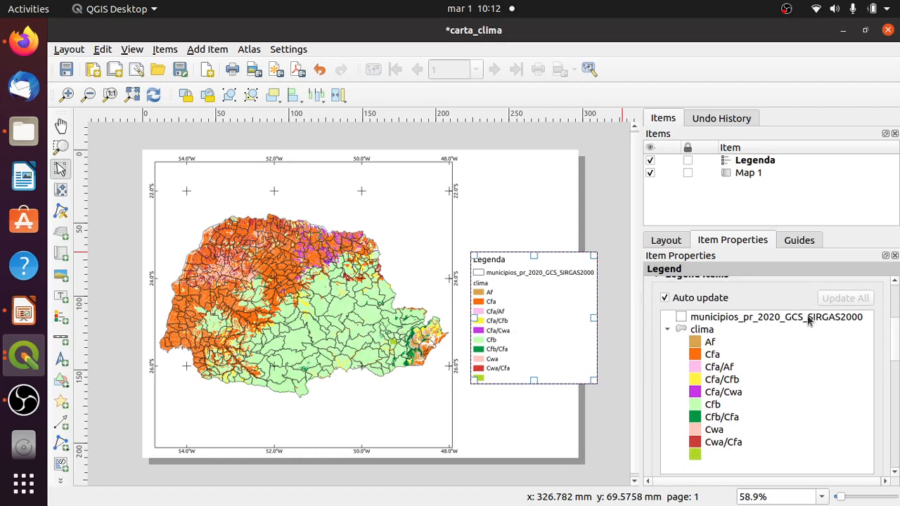
left_click(808, 320)
scroll(899, 339, "down", 1)
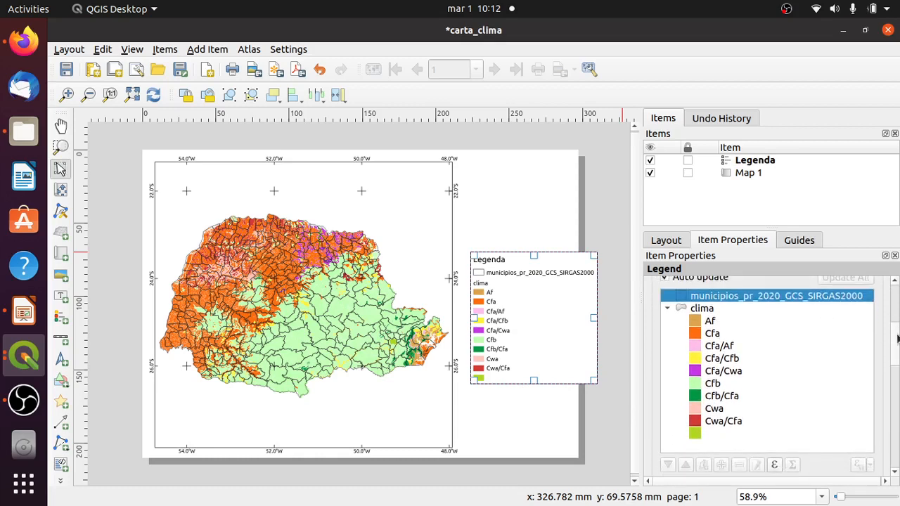
scroll(894, 339, "down", 2)
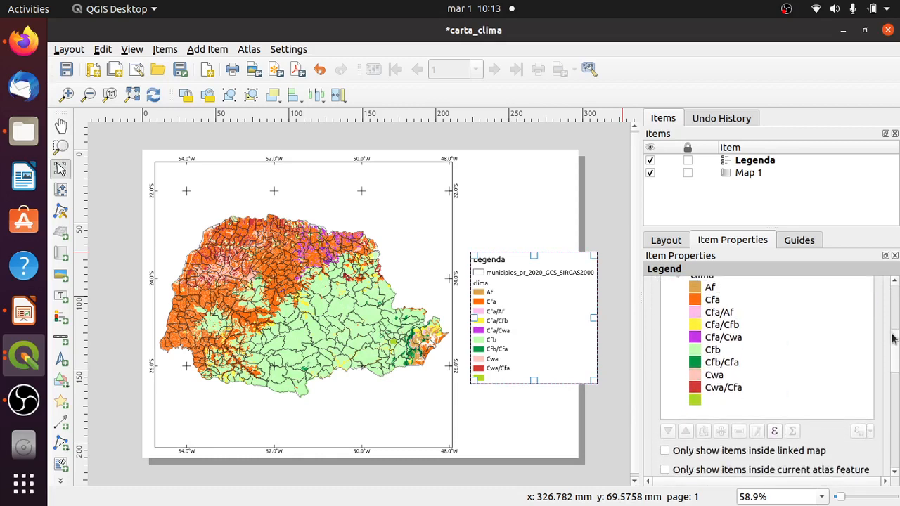
left_click_drag(894, 339, 896, 321)
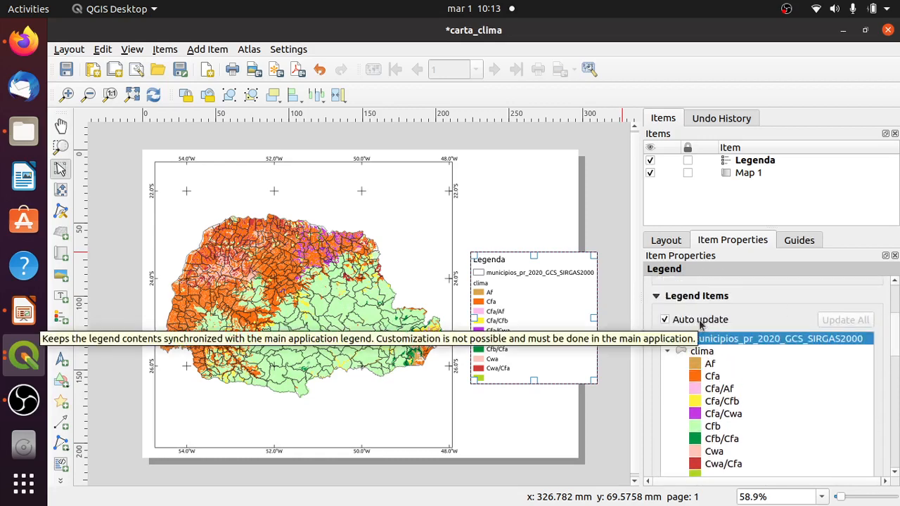
left_click(700, 321)
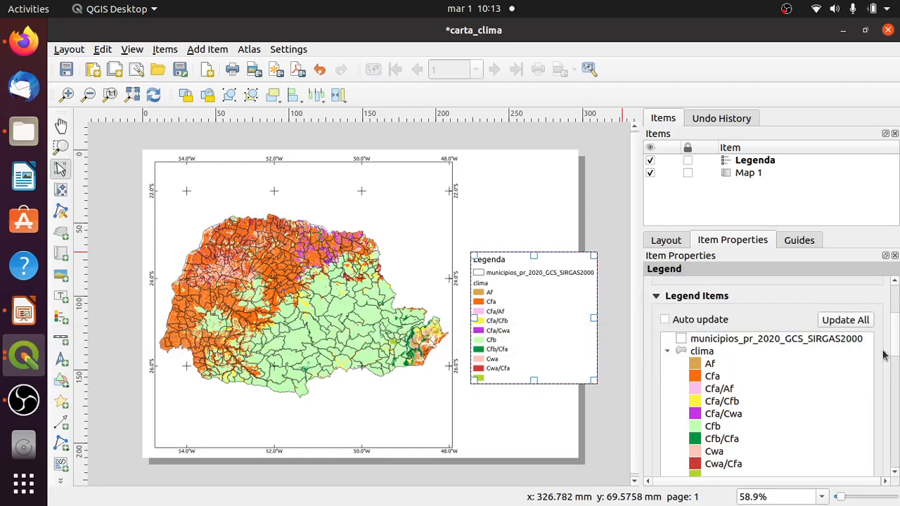
- Rename the municipios_pr_2020_GCS_SIRGAS2000 legend entry as "Limites municipais"
left_click(830, 341)
double_click(829, 341)
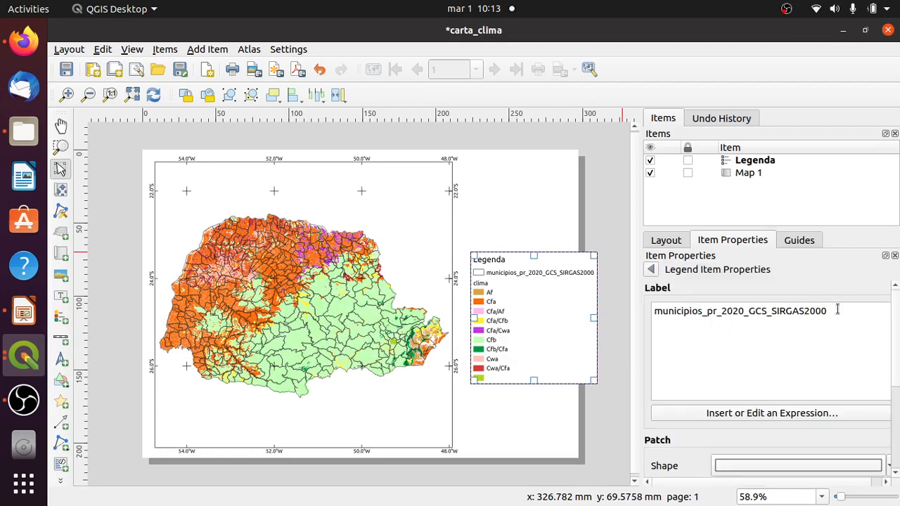
double_click(837, 309)
type("Li")
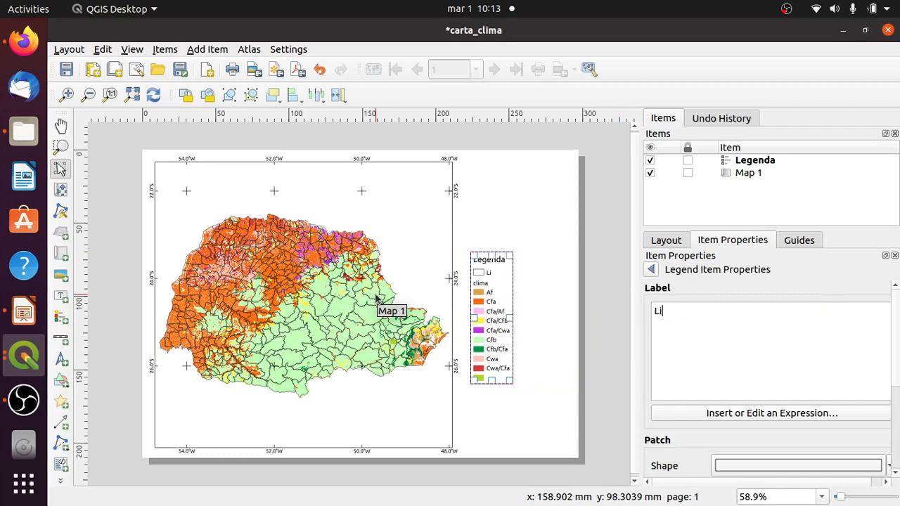
type("mites municipais")
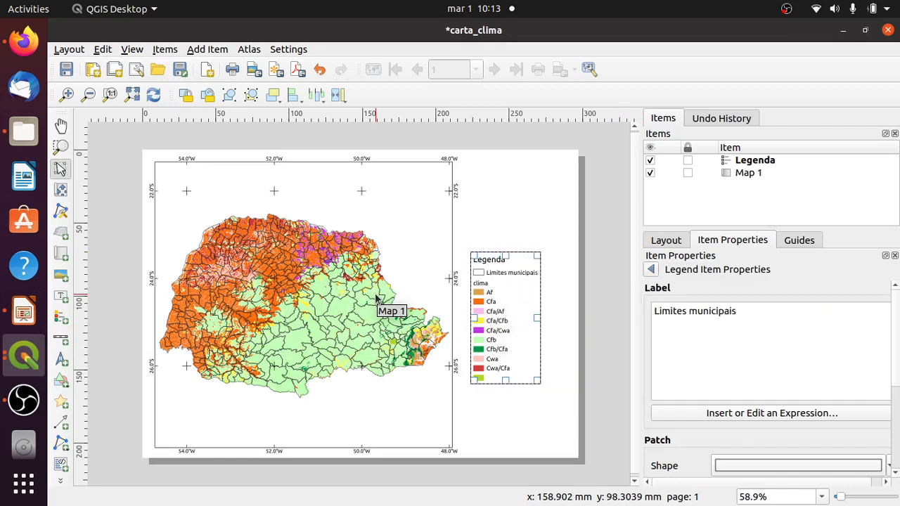
key("Return")
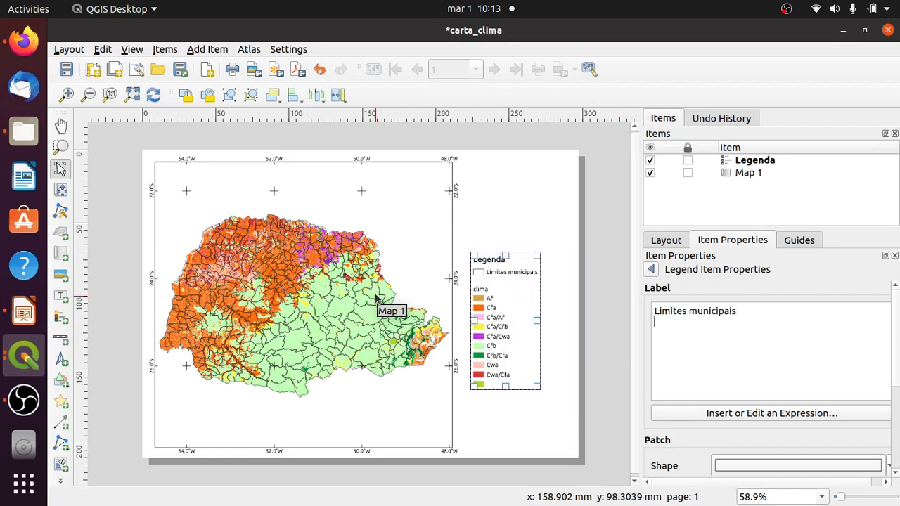
key("BackSpace")
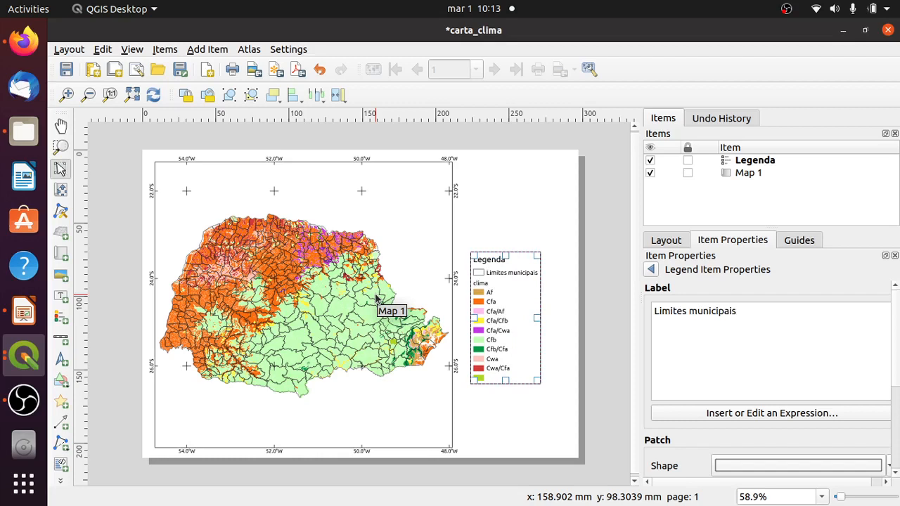
left_click(652, 270)
- Rename the "clima" legend entry as "Clima" with a capital C
left_click(749, 355)
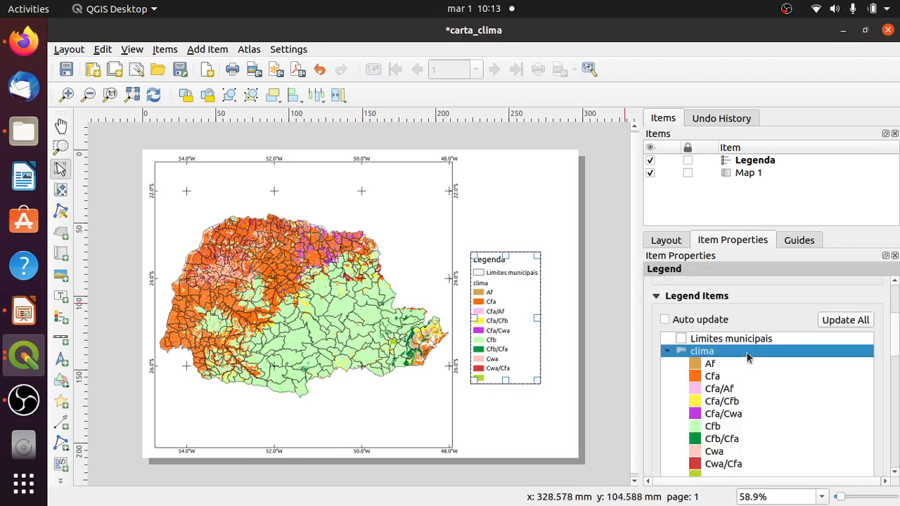
double_click(735, 353)
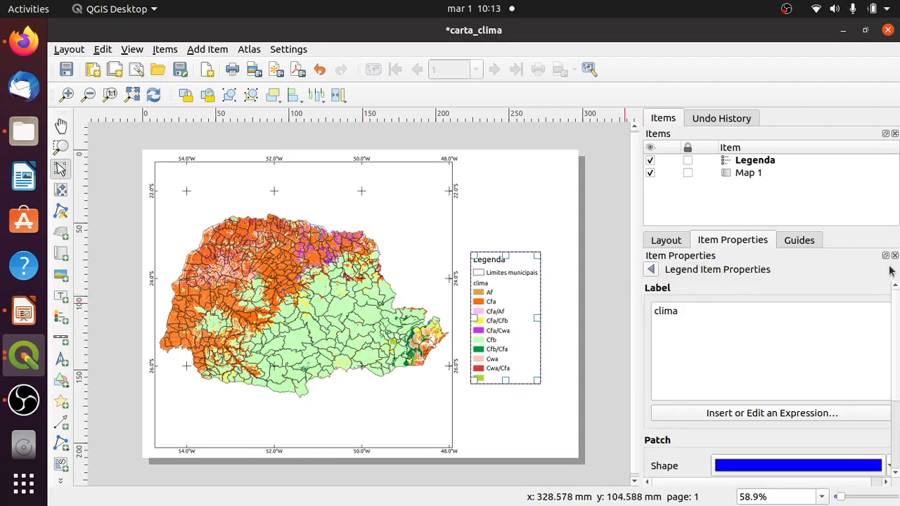
key("Delete")
type("C")
left_click(655, 269)
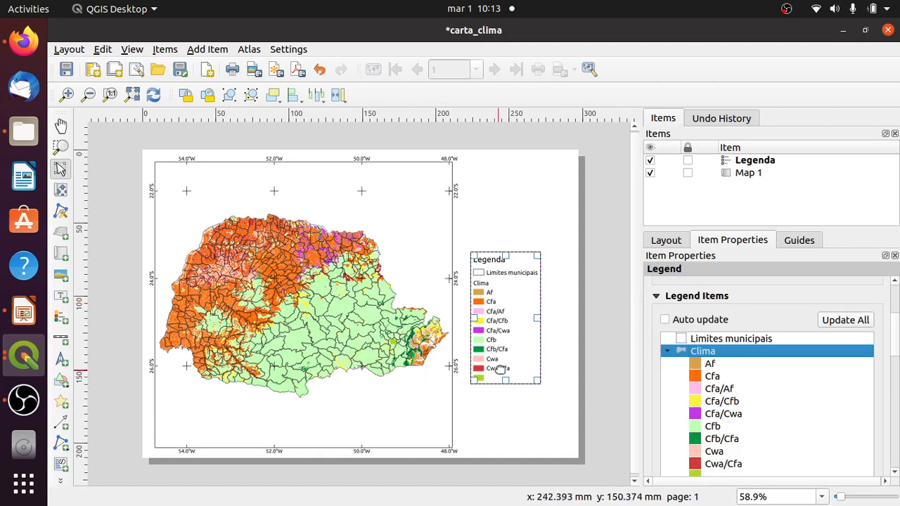
left_click(498, 402)
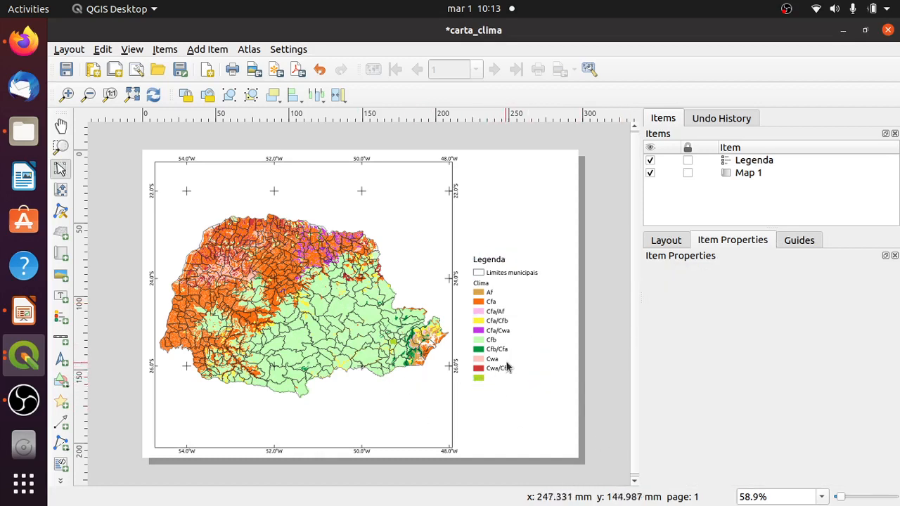
- Remove the unlabelled light-green class at the end of the Clima group from the legend
left_click(498, 331)
scroll(765, 396, "down", 6)
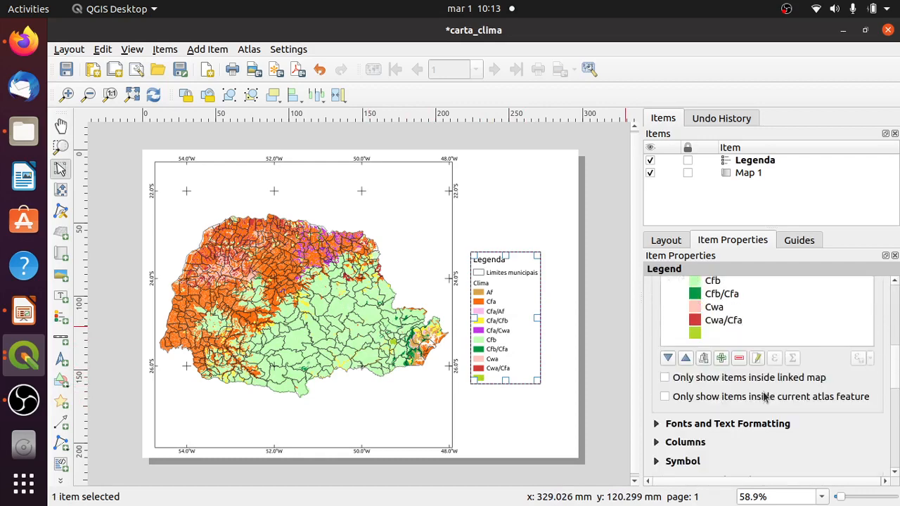
left_click(714, 335)
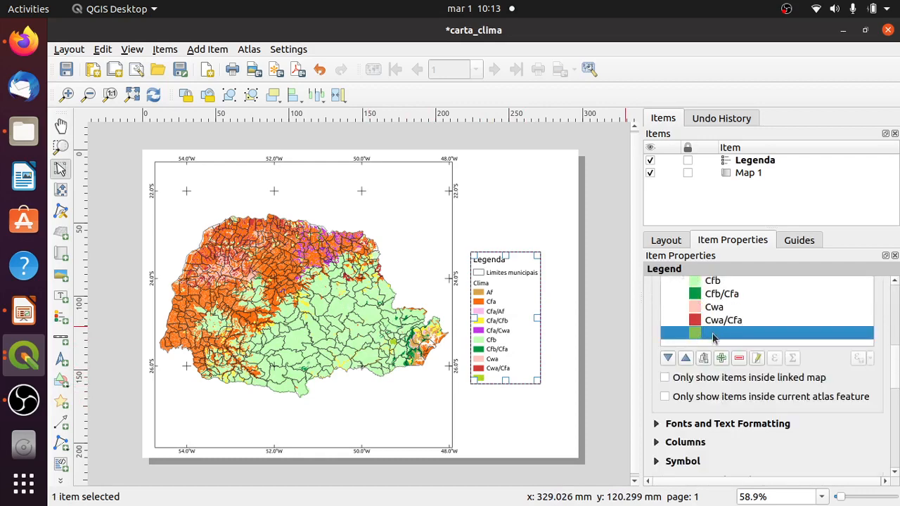
left_click(740, 358)
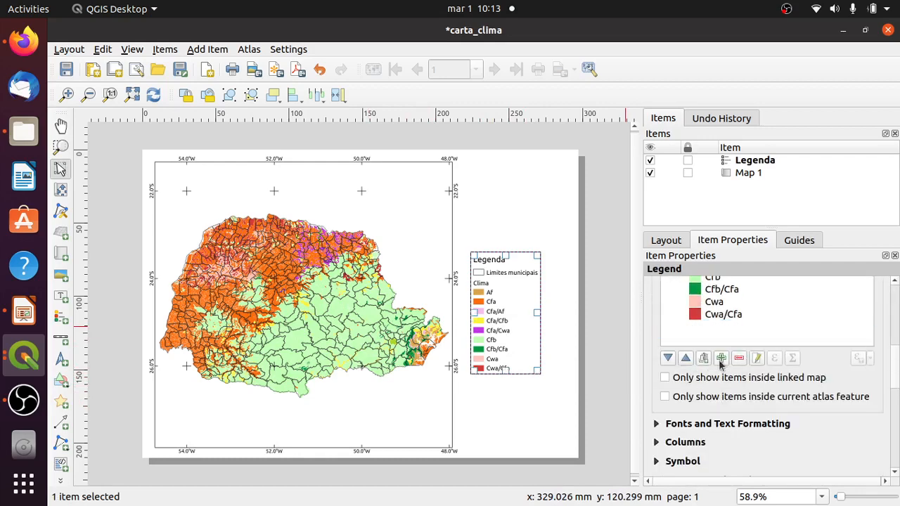
left_click(542, 432)
- Turn on the frame around the legend
left_click(504, 345)
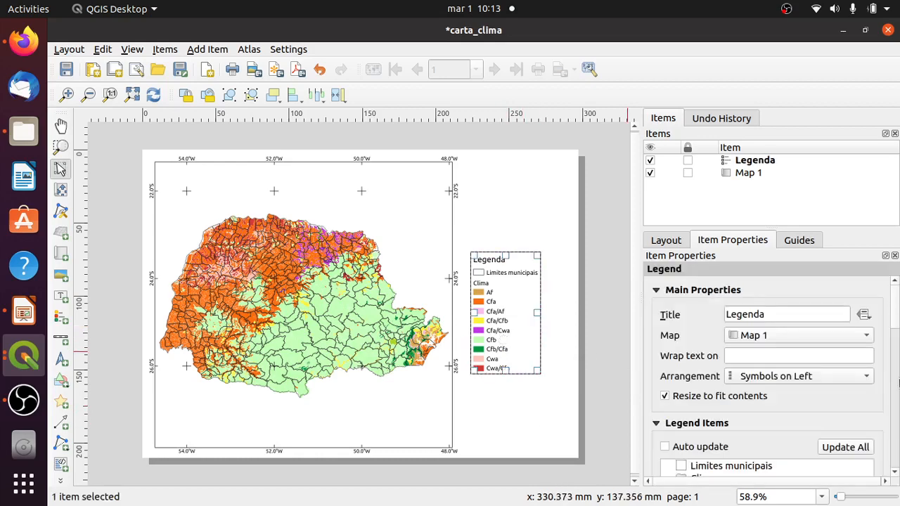
left_click_drag(898, 322, 887, 420)
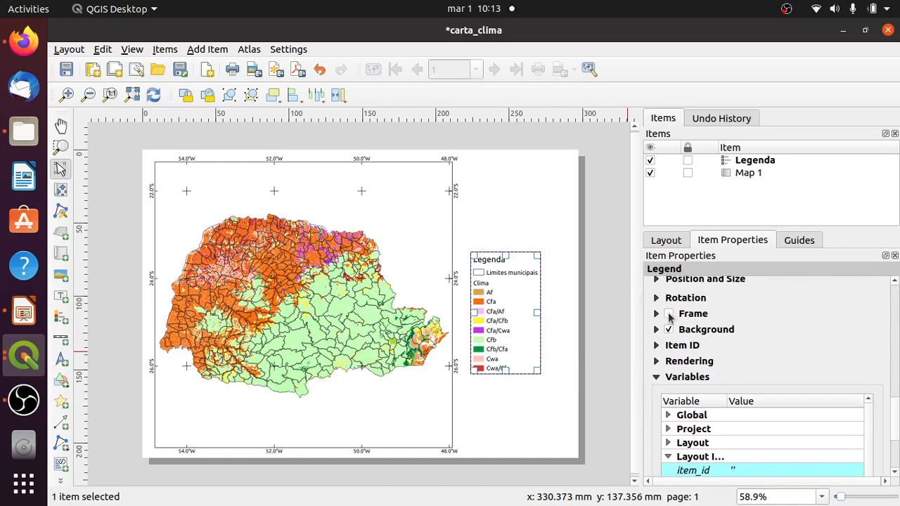
left_click(669, 315)
left_click(523, 416)
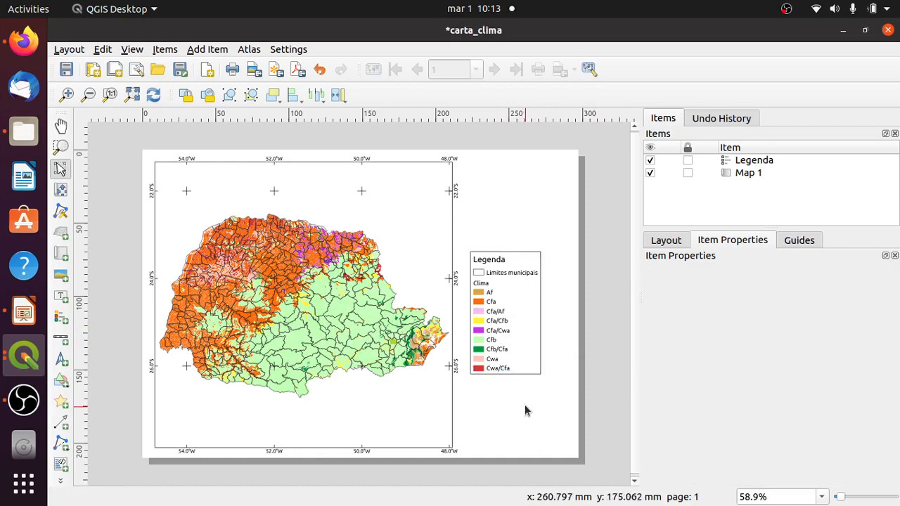
- Turn off the legend's resizing to fit its contents and widen its frame slightly toward the page's right edge
left_click(533, 353)
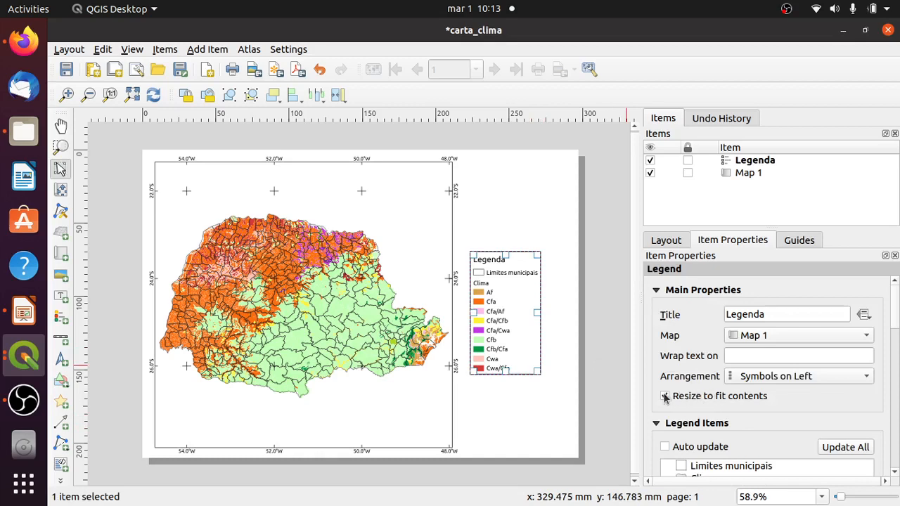
left_click(541, 403)
left_click(522, 352)
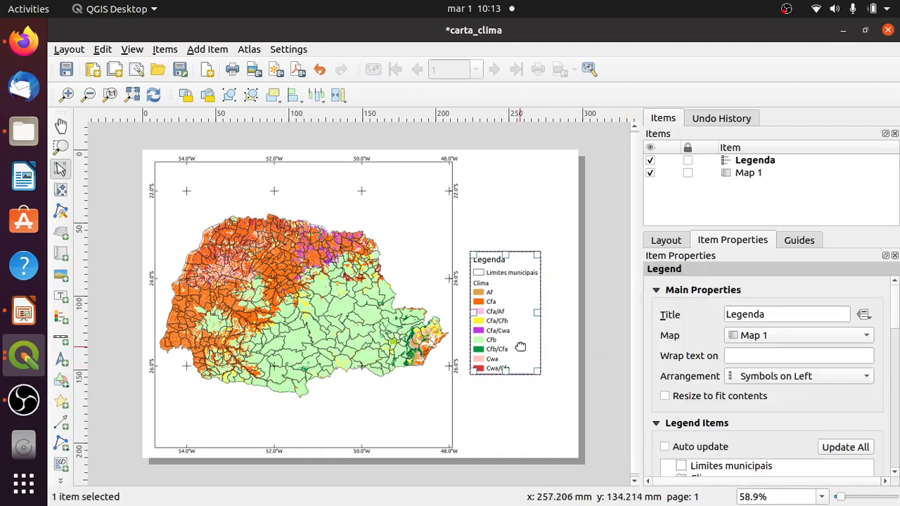
left_click_drag(540, 309, 560, 306)
left_click(530, 479)
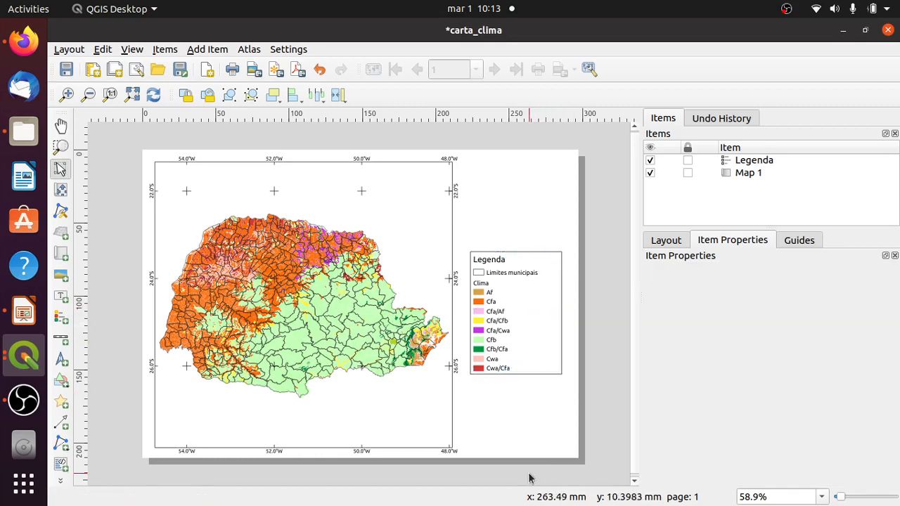
- Add a scale bar for Map 1 in the blank area just above the legend
left_click(60, 341)
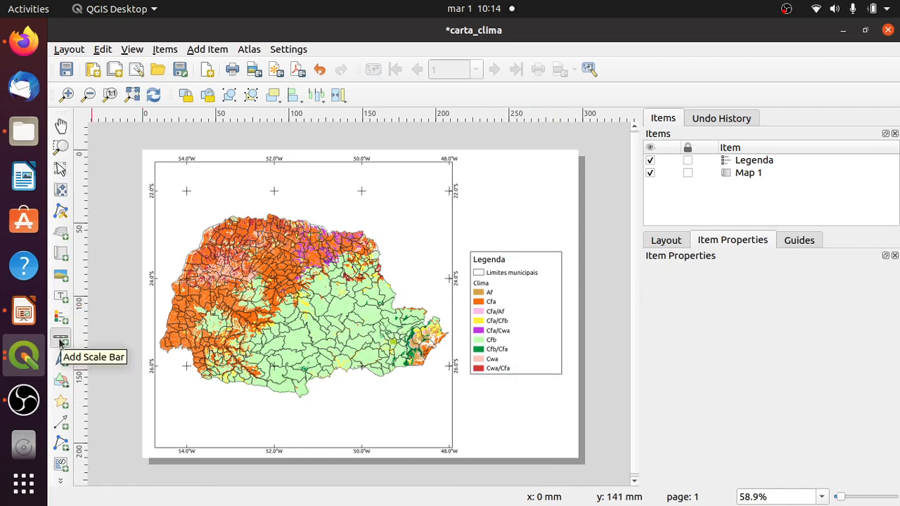
left_click(470, 212)
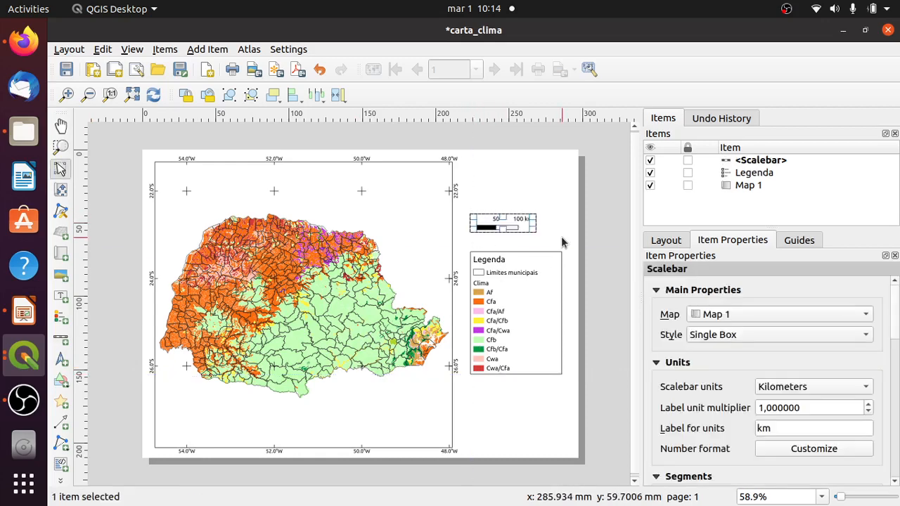
left_click(517, 227)
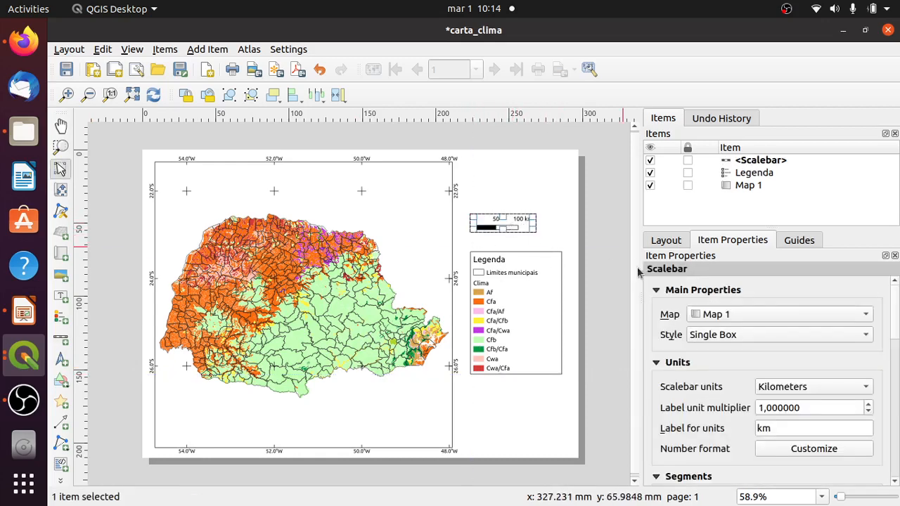
left_click(574, 251)
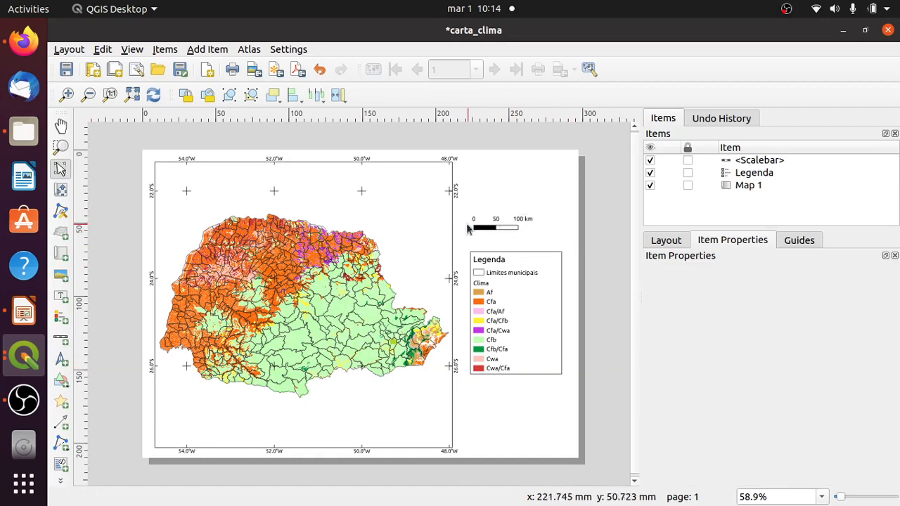
- Change the scale bar's style to Line Ticks Up
left_click(508, 234)
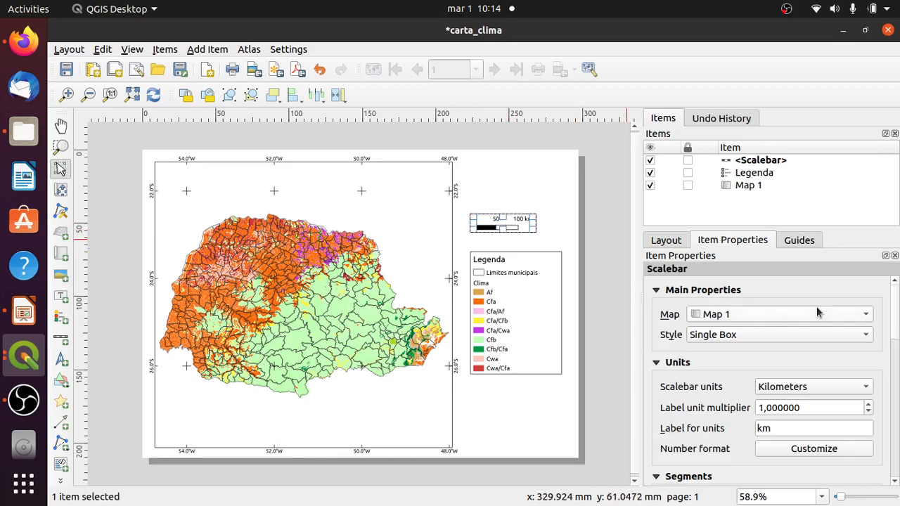
mouse_move(897, 320)
left_mouse_down()
mouse_move(898, 352)
mouse_move(898, 317)
left_mouse_up()
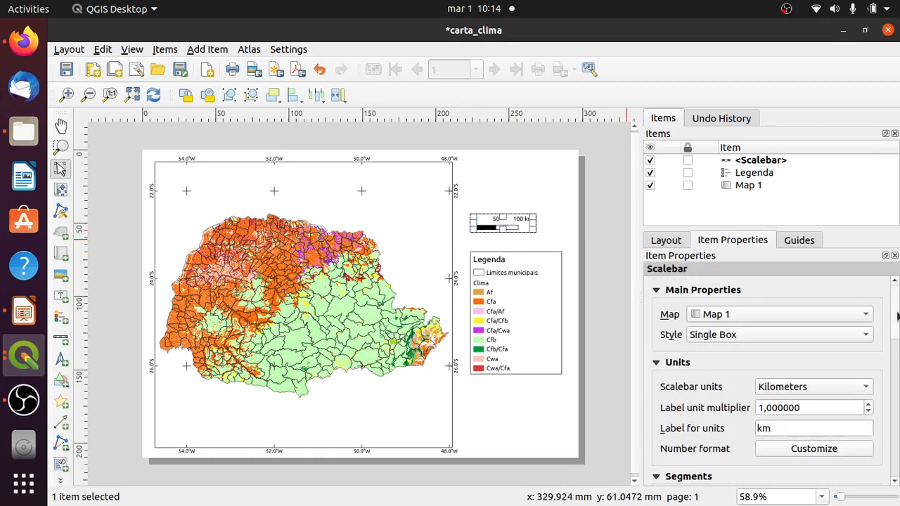
left_click(740, 340)
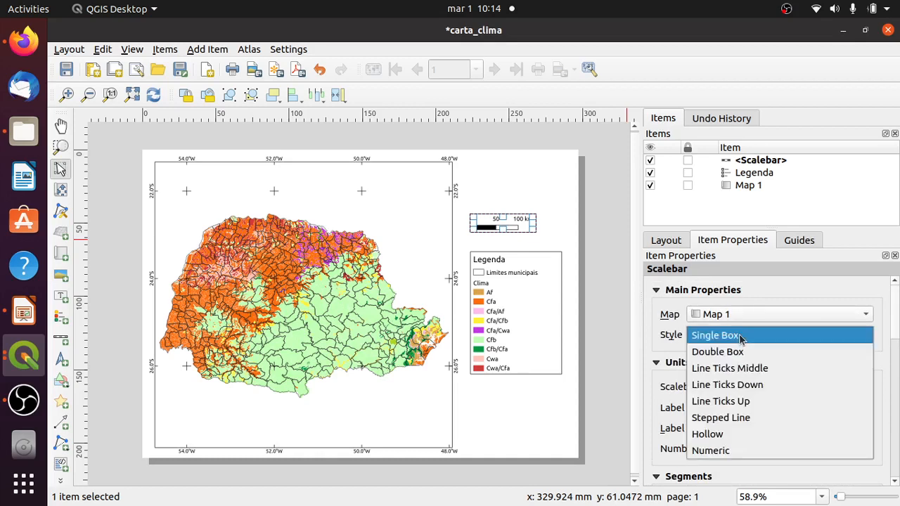
left_click(777, 401)
left_click(563, 237)
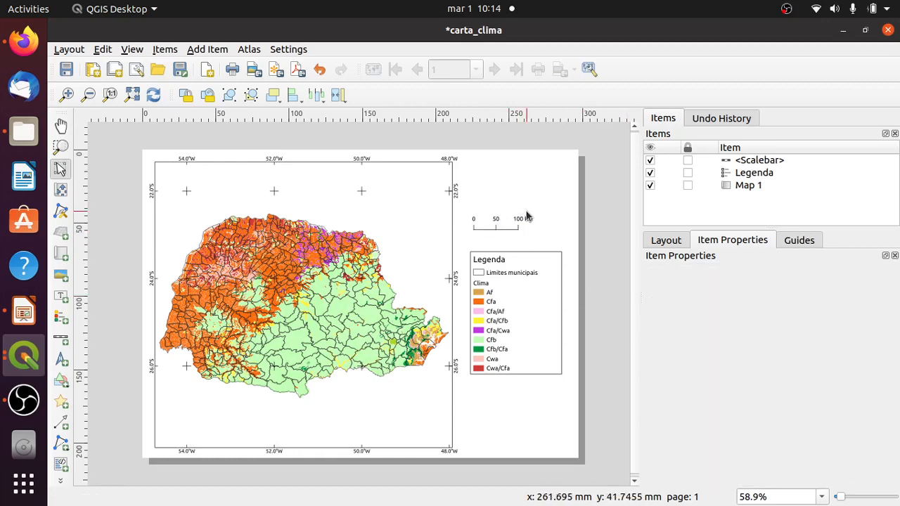
- Set the scale bar's left segments to 4
left_click(527, 219)
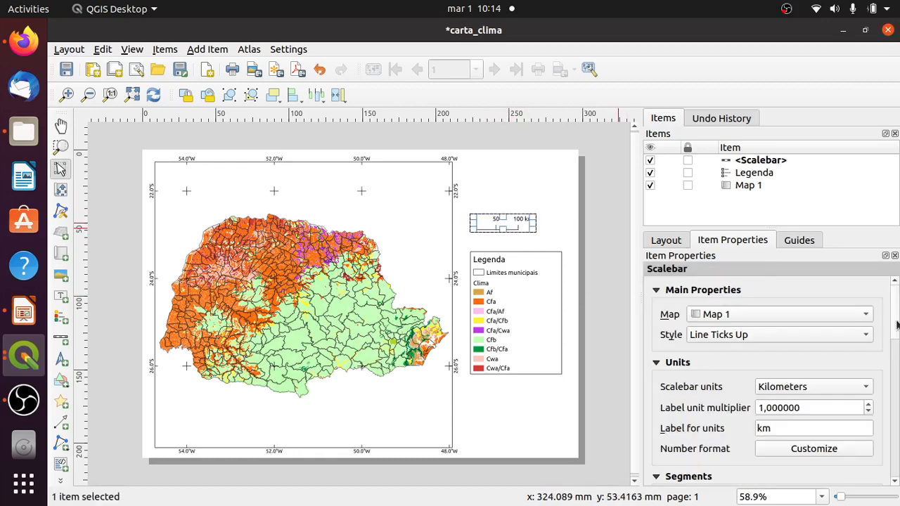
left_click_drag(897, 325, 899, 372)
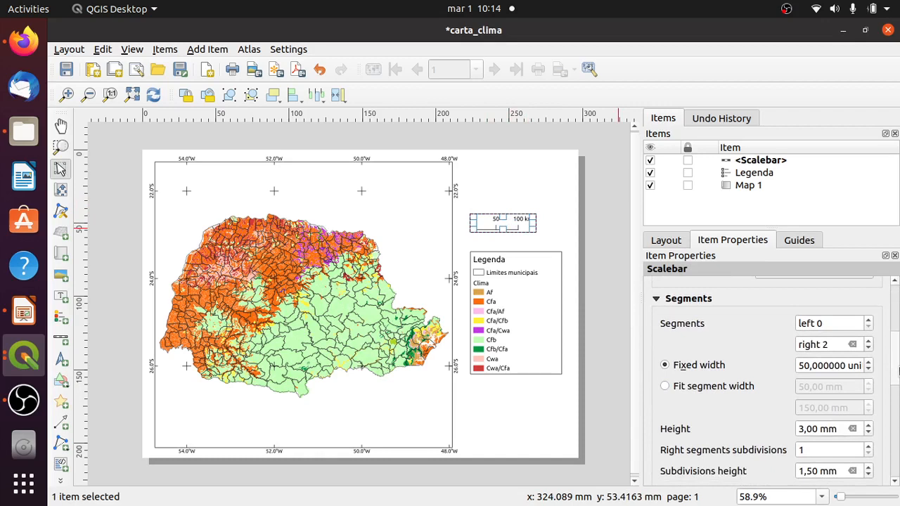
left_click(869, 320)
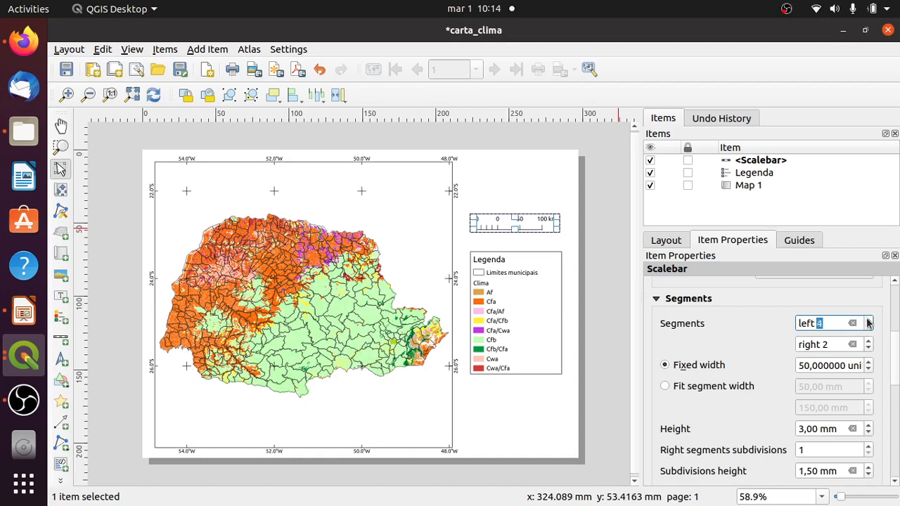
left_click(532, 190)
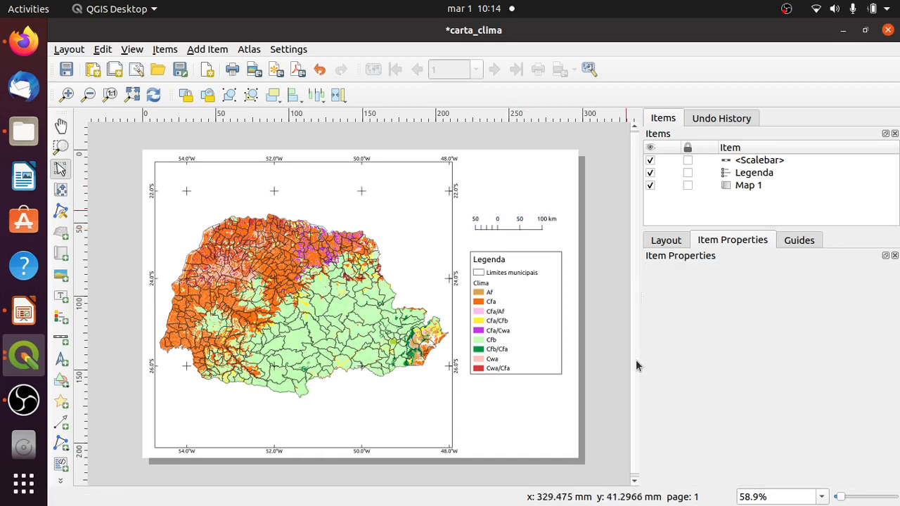
- Move the scale bar down so that it sits directly above the legend frame
left_click(532, 225)
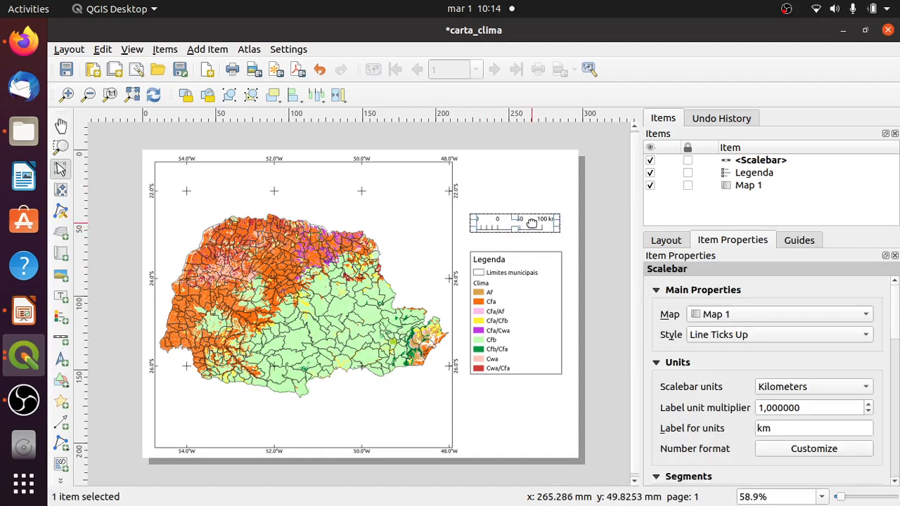
left_click_drag(532, 223, 534, 237)
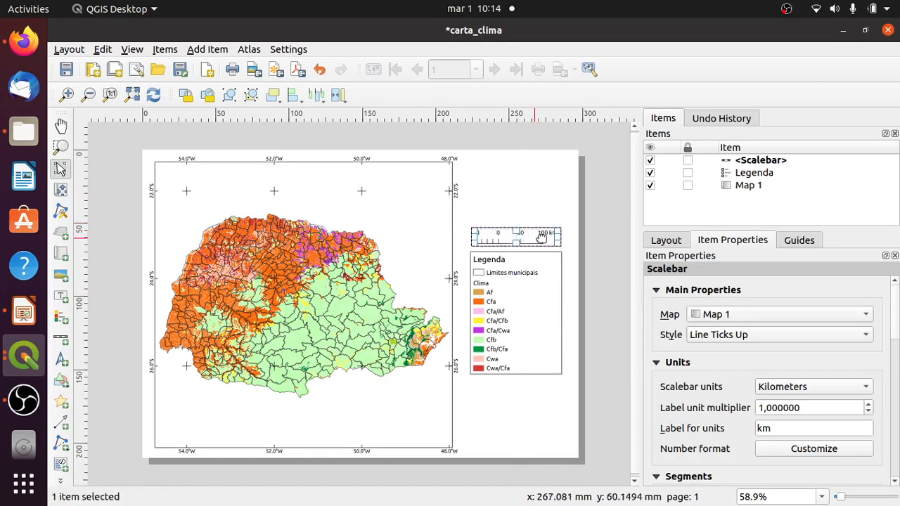
left_click(565, 304)
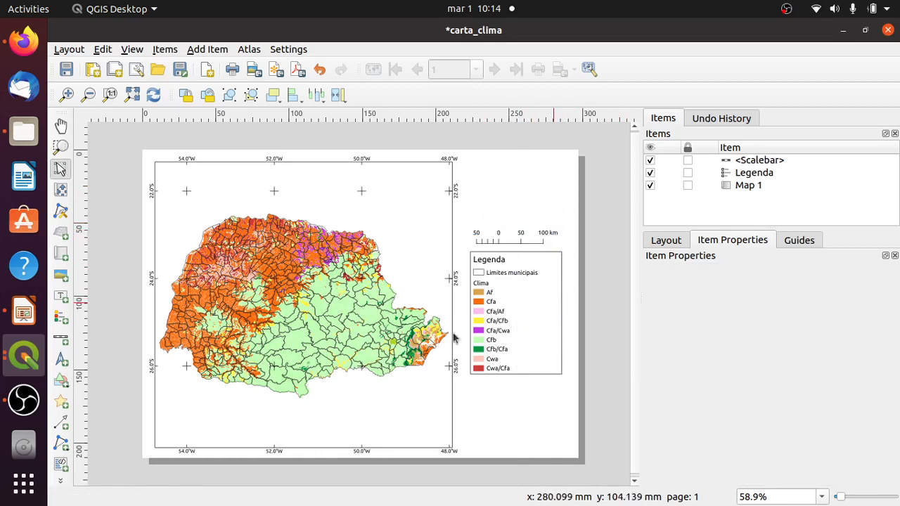
- Add a north arrow in the blank area of the page just above the scale bar
left_click(61, 360)
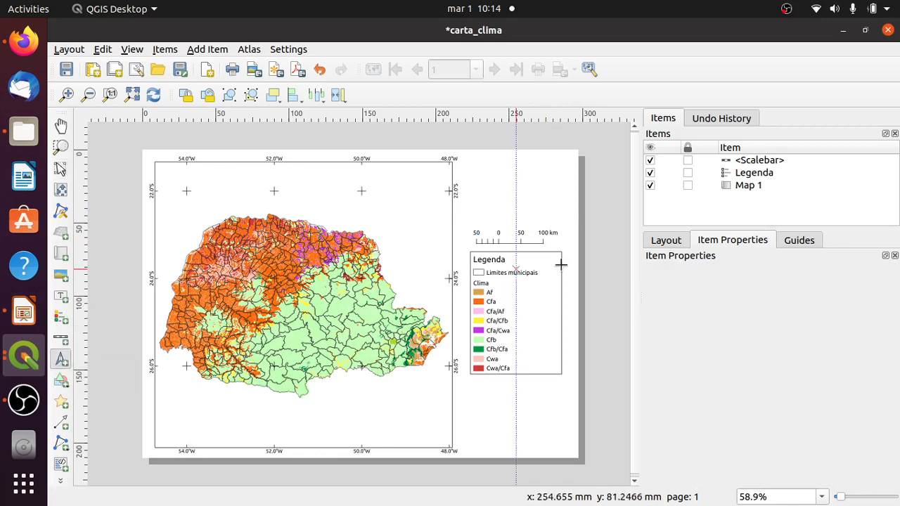
left_click(501, 203)
left_click(637, 174)
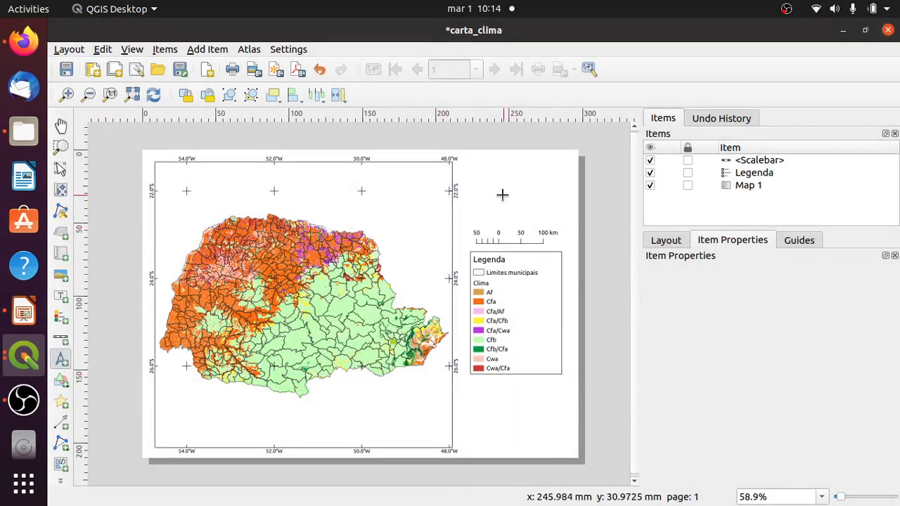
left_click_drag(501, 196, 527, 221)
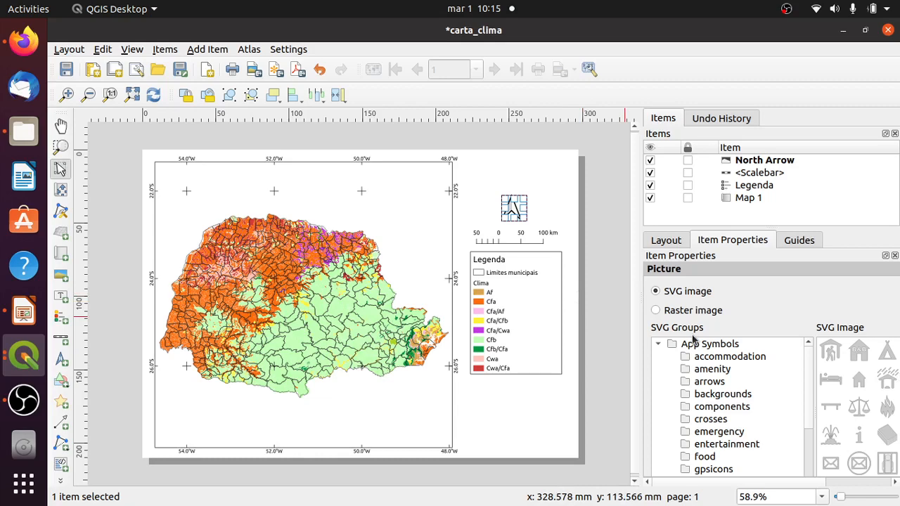
left_click(559, 206)
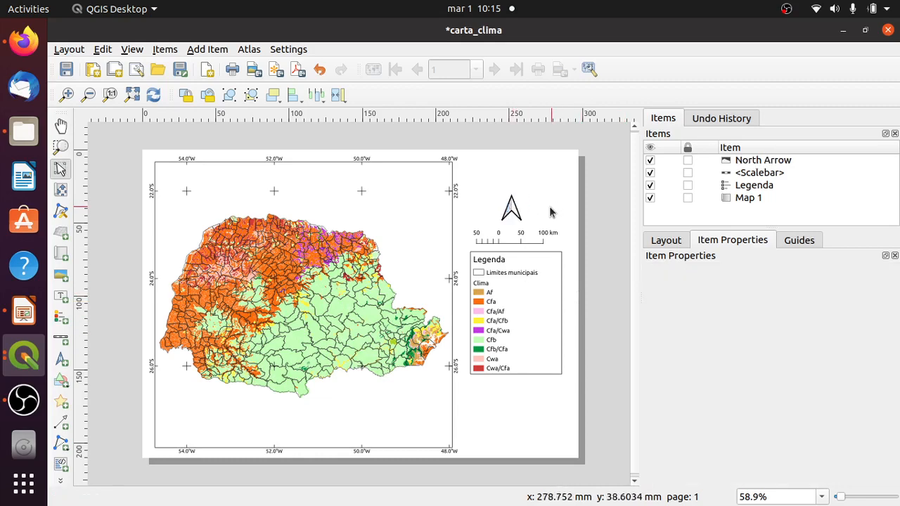
- Shrink the north arrow slightly and move it inside the map frame, near its upper-right corner
left_click(516, 211)
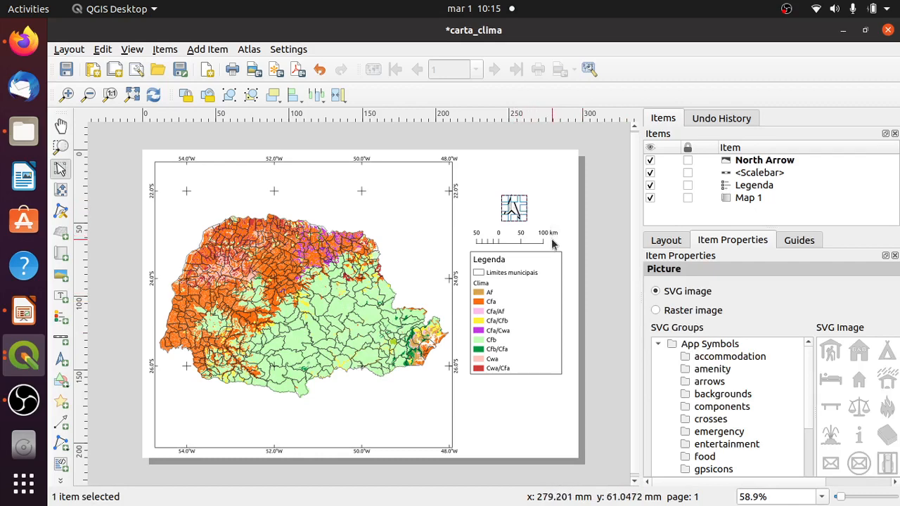
left_click(527, 415)
left_click(517, 210)
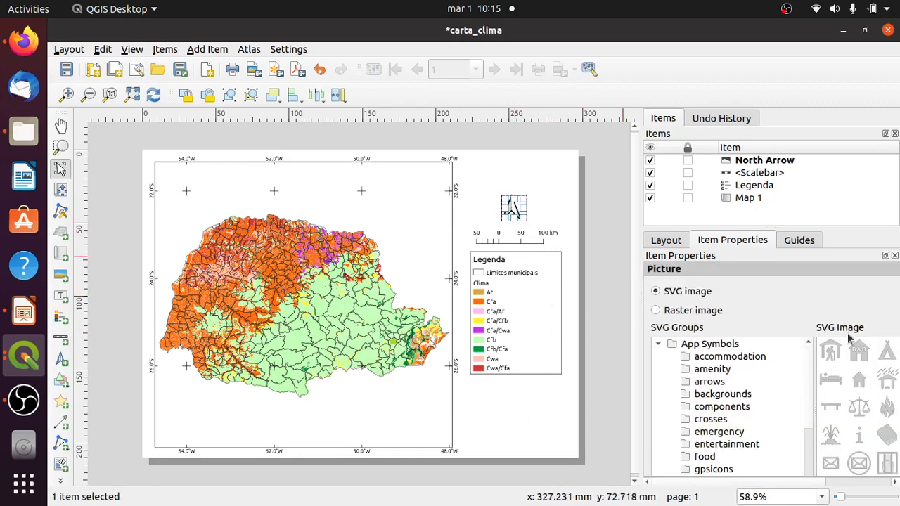
left_click_drag(526, 221, 522, 217)
left_click(536, 228)
left_click(514, 213)
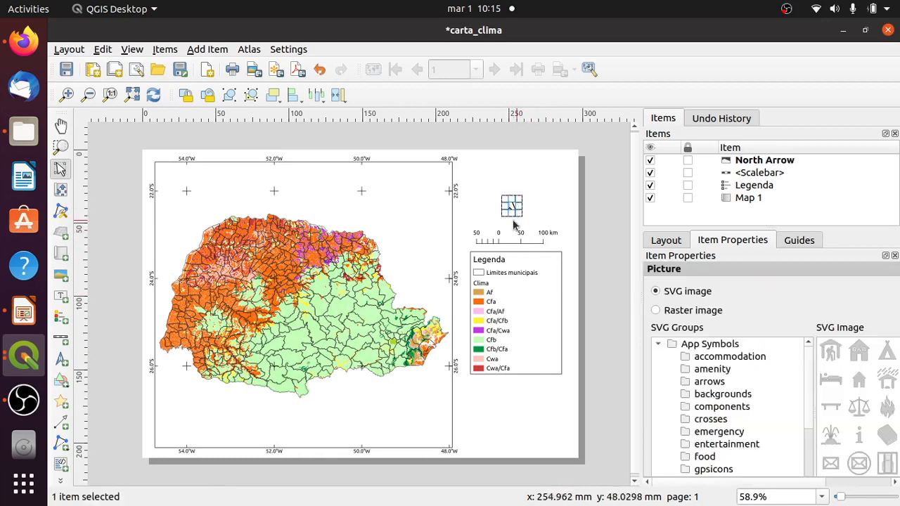
left_click_drag(513, 204, 422, 181)
left_click(519, 187)
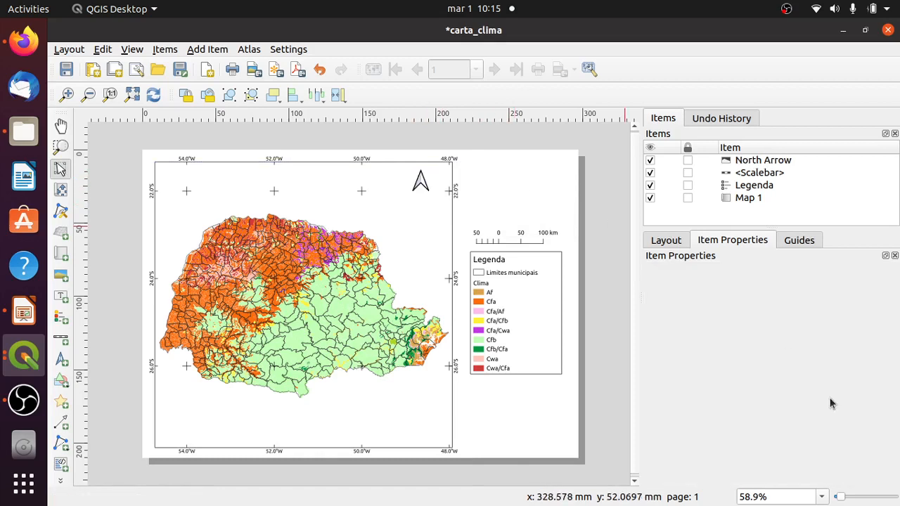
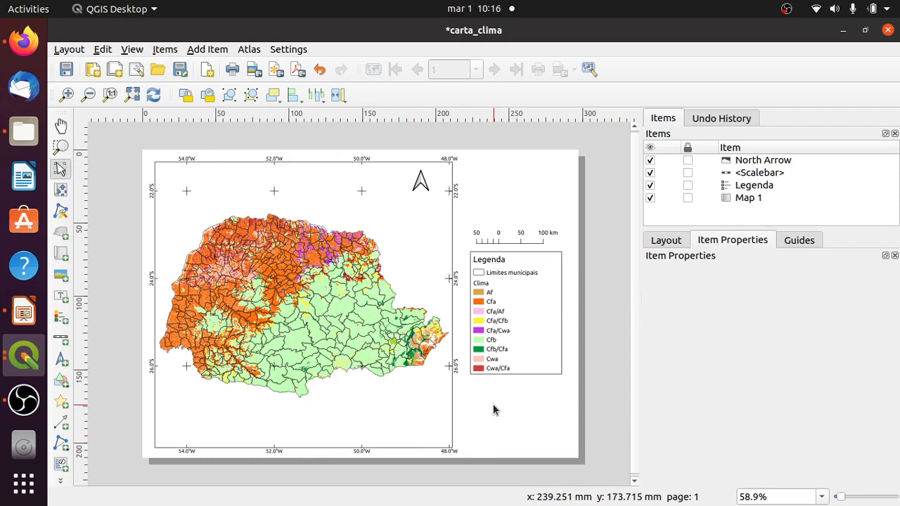
- Switch to the file manager and open the folder utfpr/dados_espaciais/inde/2020/BCIM_Unidade_Federacao_A
left_click(844, 32)
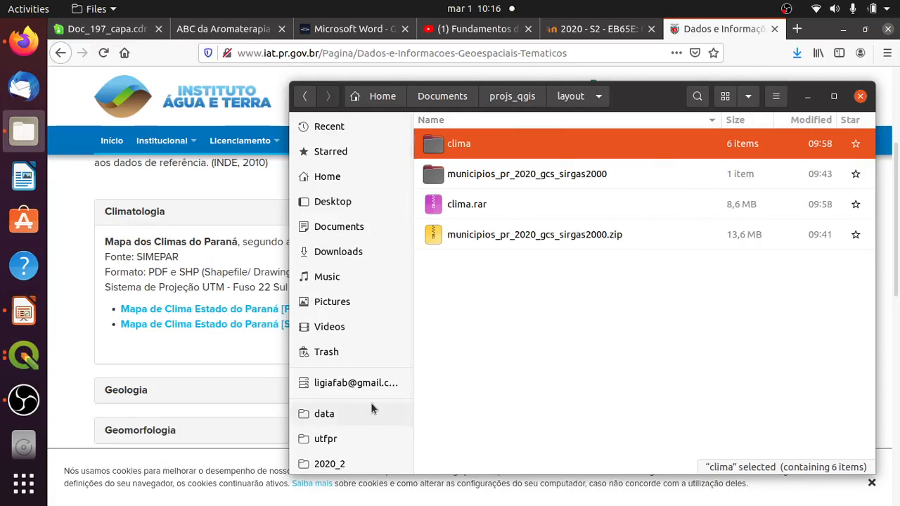
left_click(340, 440)
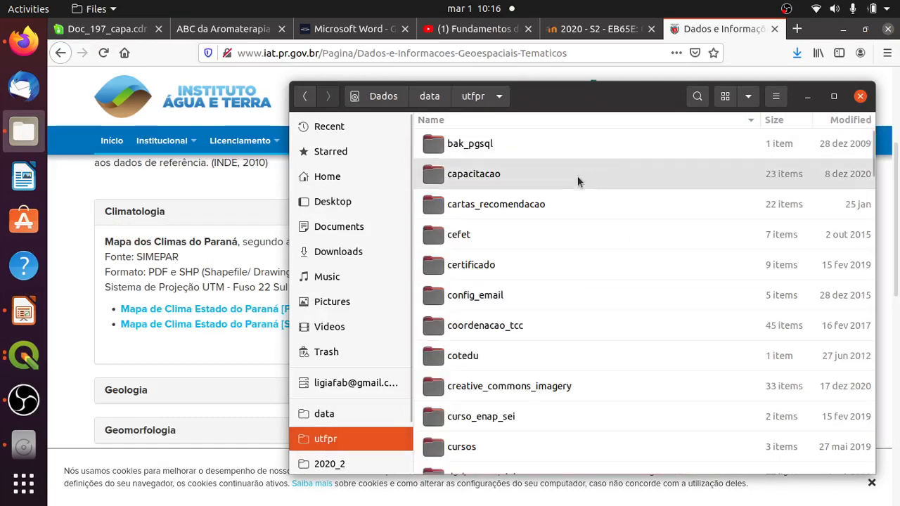
left_click(578, 226)
type("da")
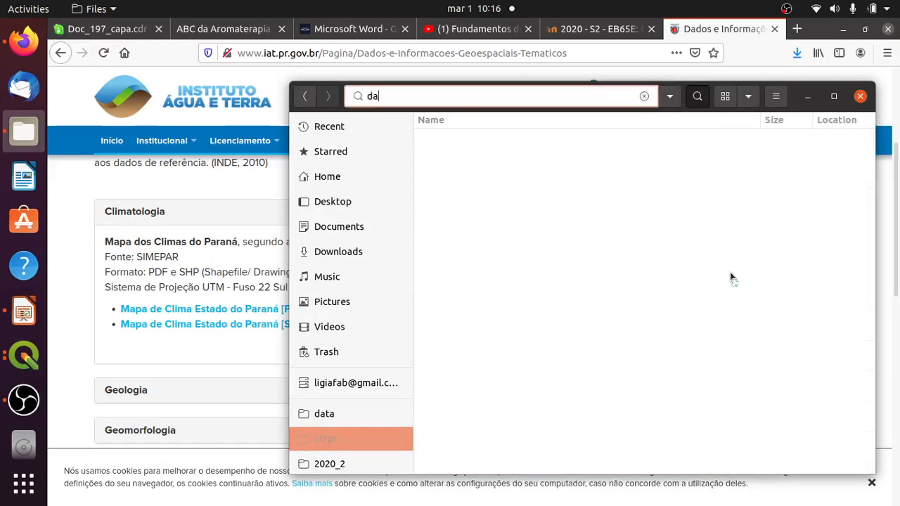
key("Return")
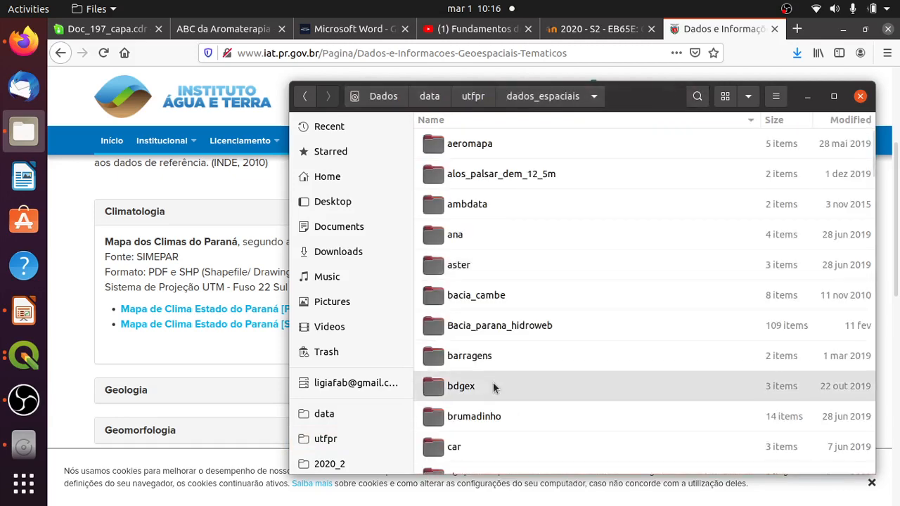
left_click(522, 337)
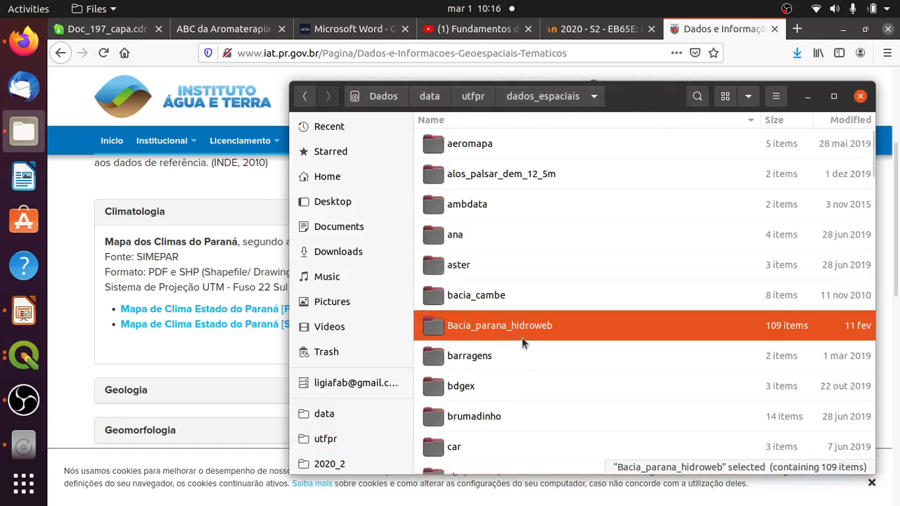
type("inde")
key("Return")
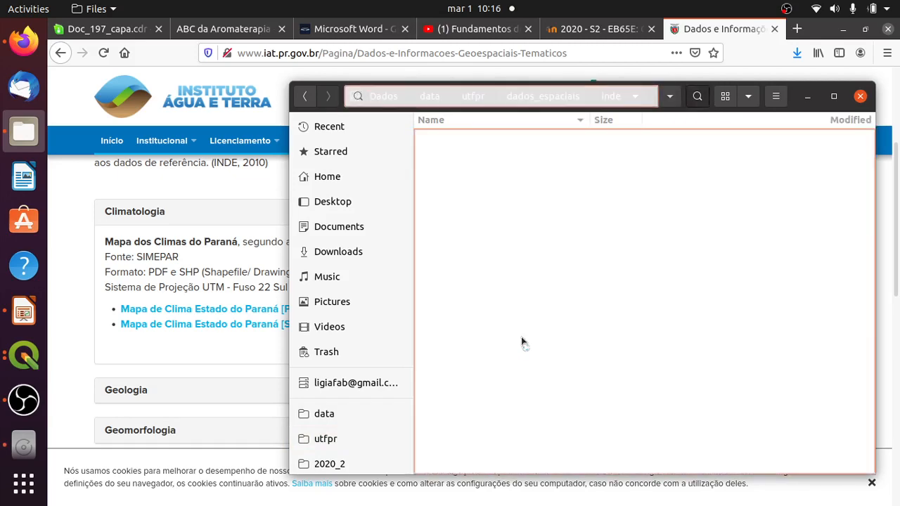
double_click(533, 174)
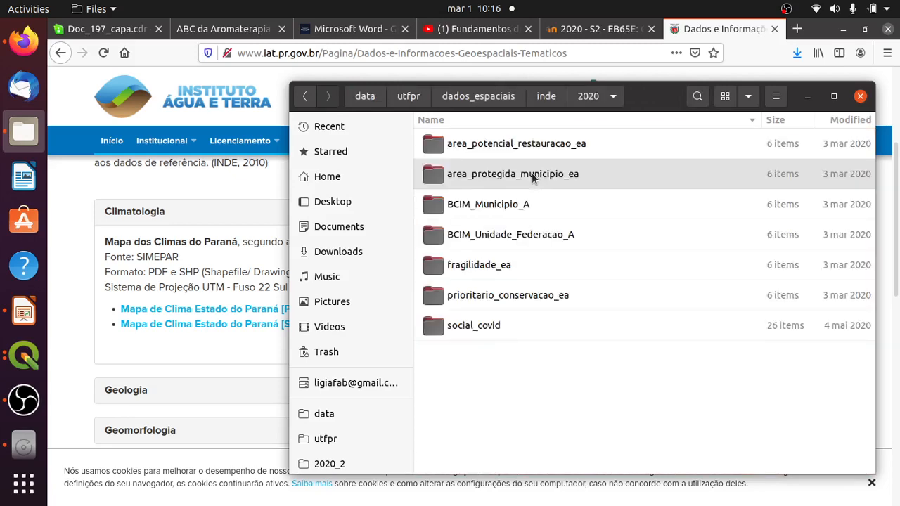
double_click(533, 235)
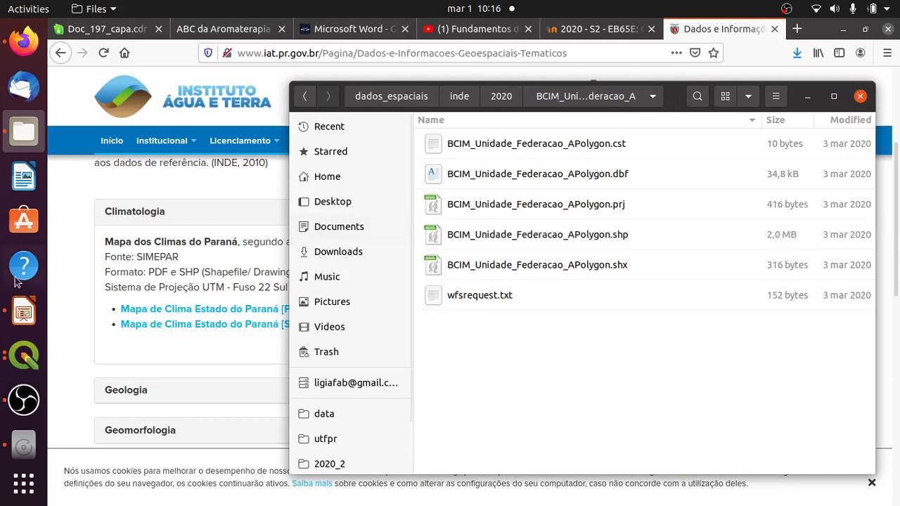
- Add BCIM_Unidade_Federacao_APolygon.shp to the main QGIS project as a layer between the municipalities and clima layers
left_click(23, 355)
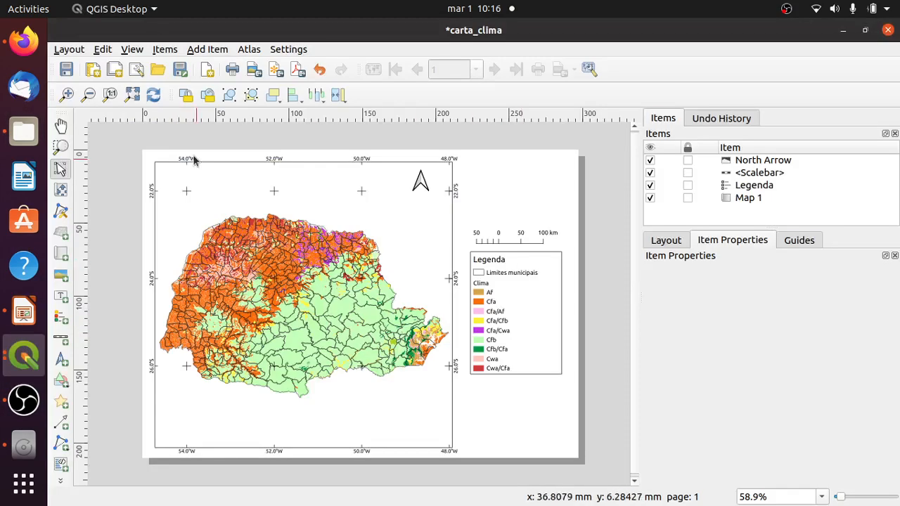
left_click(23, 356)
left_click(117, 301)
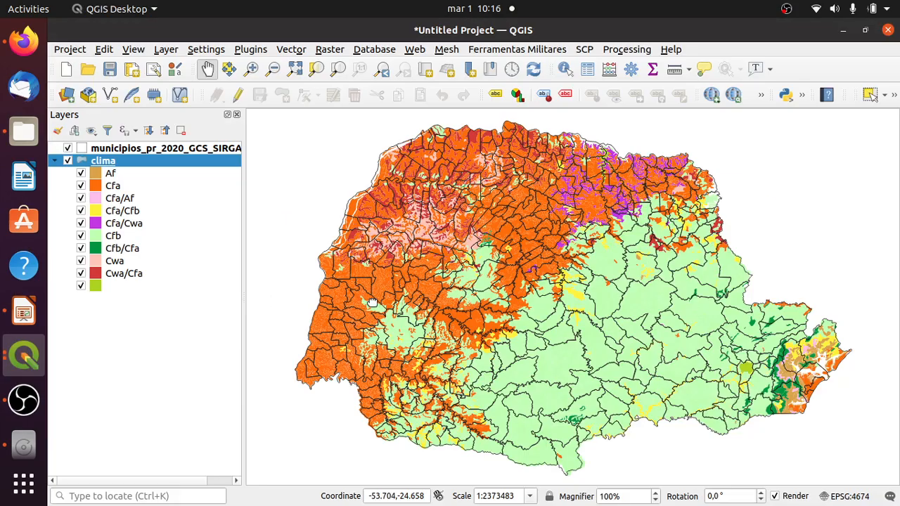
key("alt+Tab")
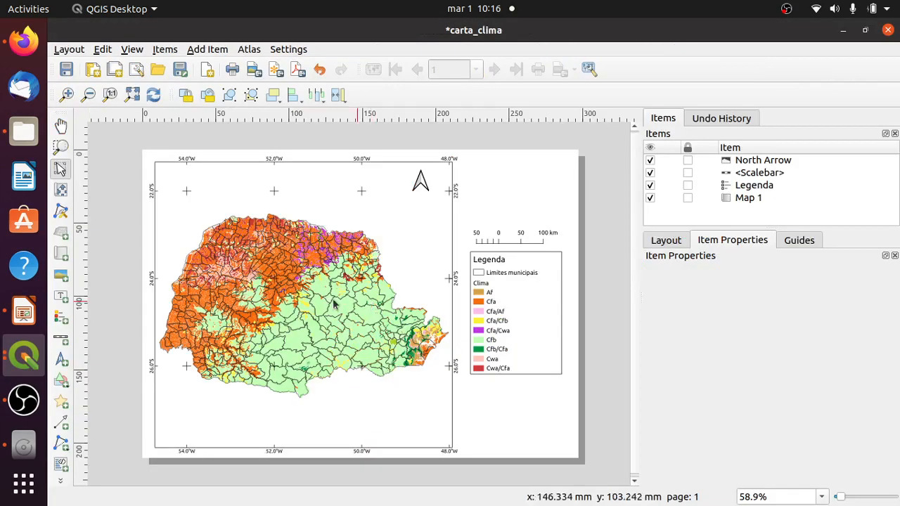
key("alt+Tab")
left_click(26, 138)
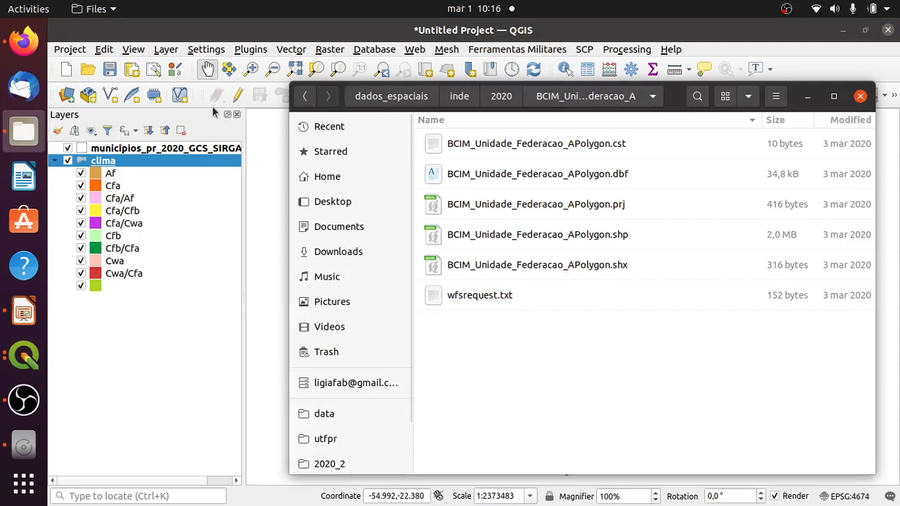
left_click(545, 244)
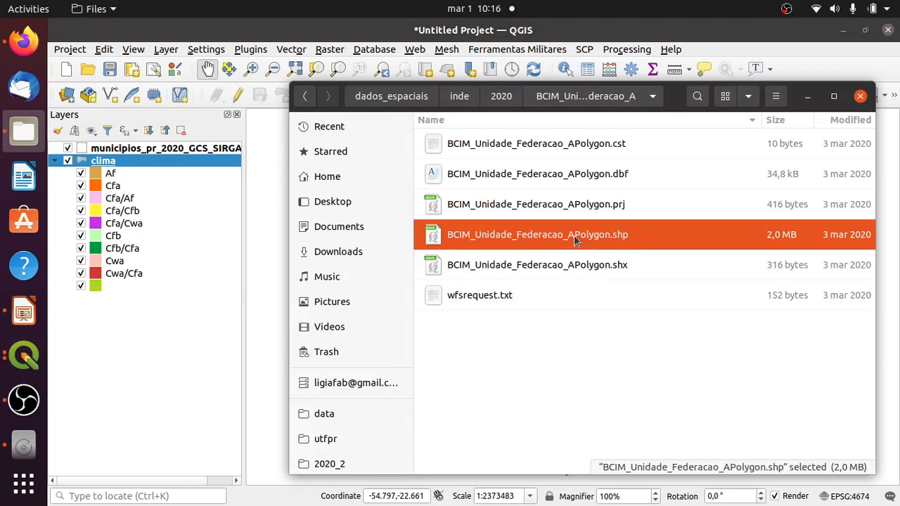
left_click_drag(548, 236, 176, 171)
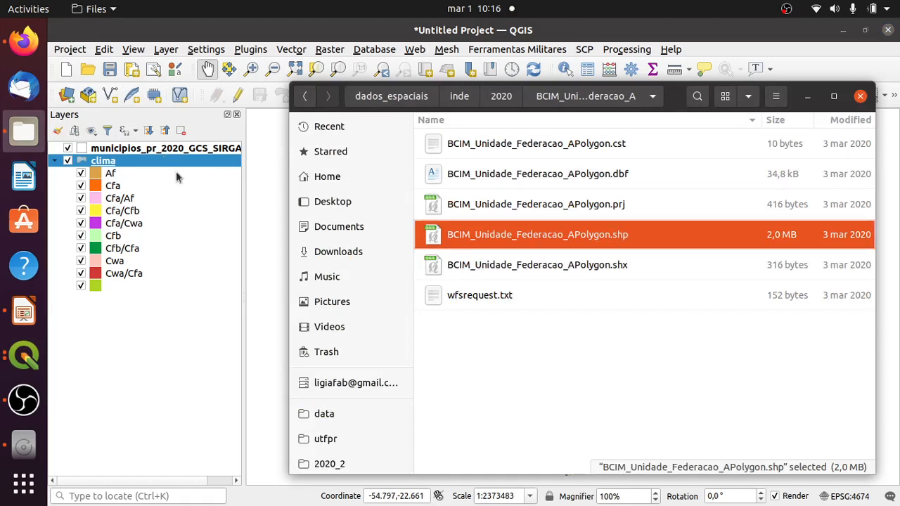
left_click(170, 159)
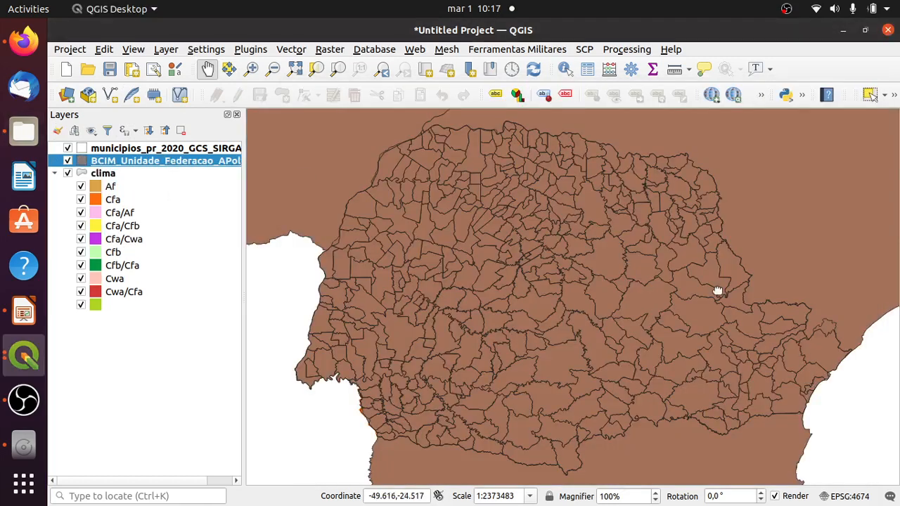
- Set the simple fill color of the BCIM_Unidade_Federacao_APolygon layer to a very light grey
double_click(189, 161)
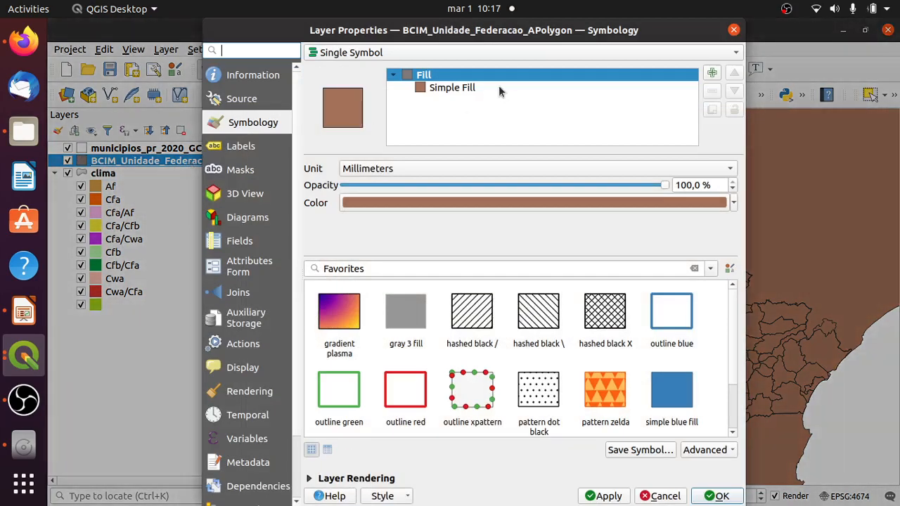
left_click(500, 90)
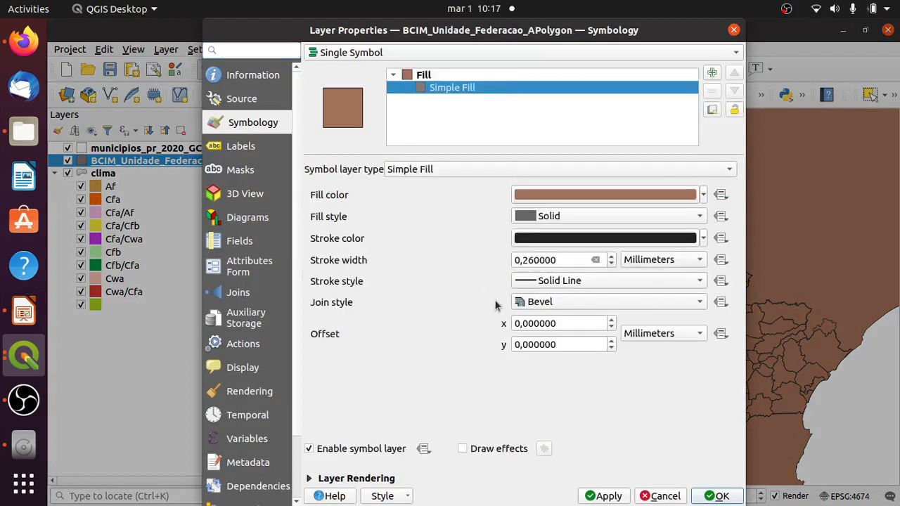
left_click(704, 196)
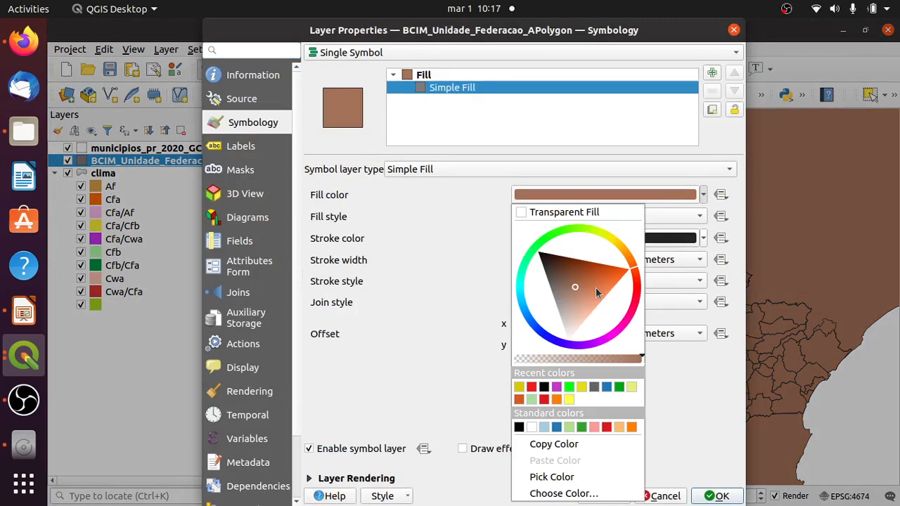
mouse_move(597, 293)
left_mouse_down()
mouse_move(603, 314)
mouse_move(619, 310)
mouse_move(597, 301)
mouse_move(500, 315)
mouse_move(500, 356)
left_mouse_up()
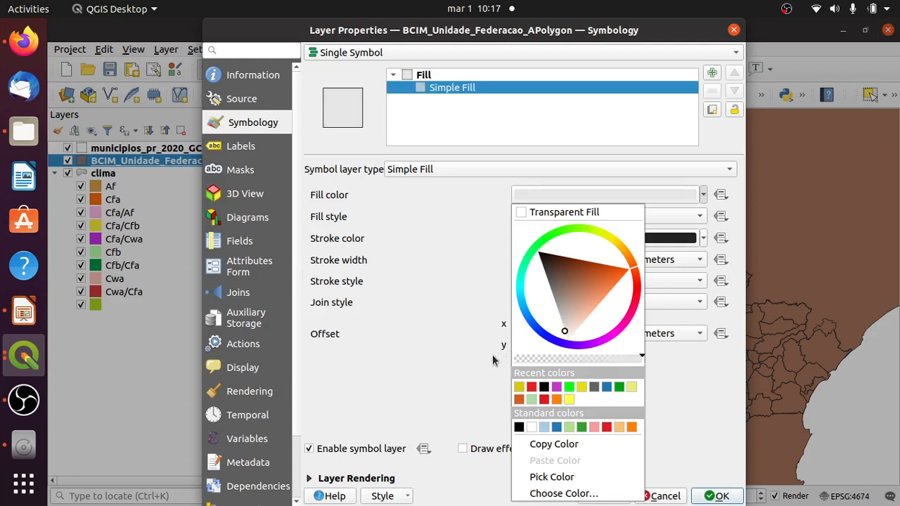
left_click(464, 350)
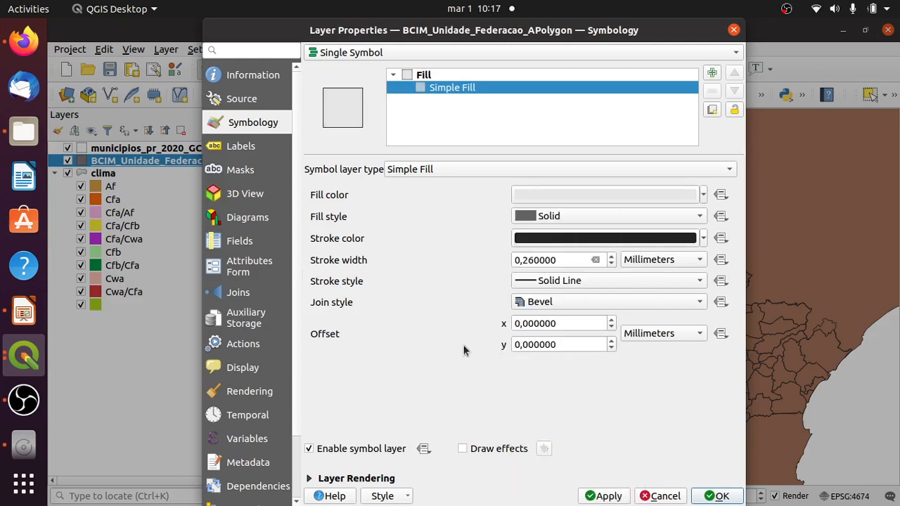
- Label the BCIM_Unidade_Federacao_APolygon layer with single labels from the sigla field and apply the layer properties
left_click(258, 152)
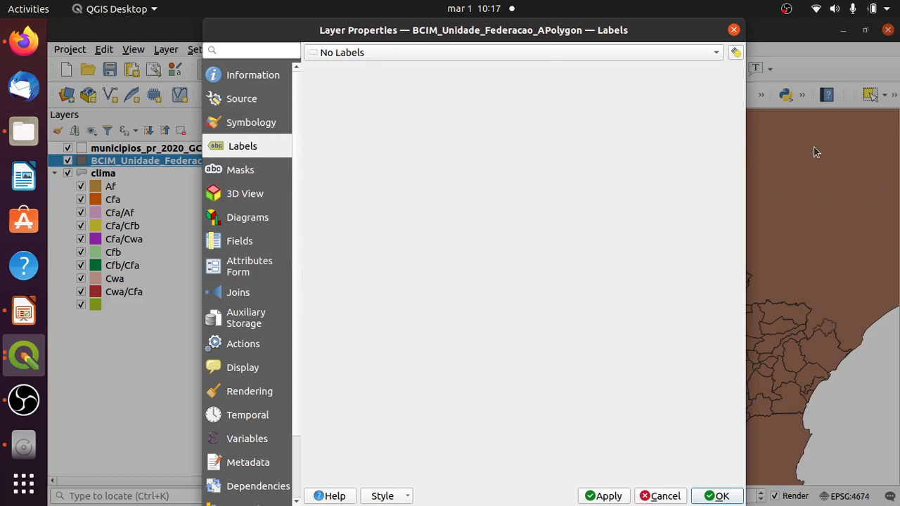
left_click(399, 53)
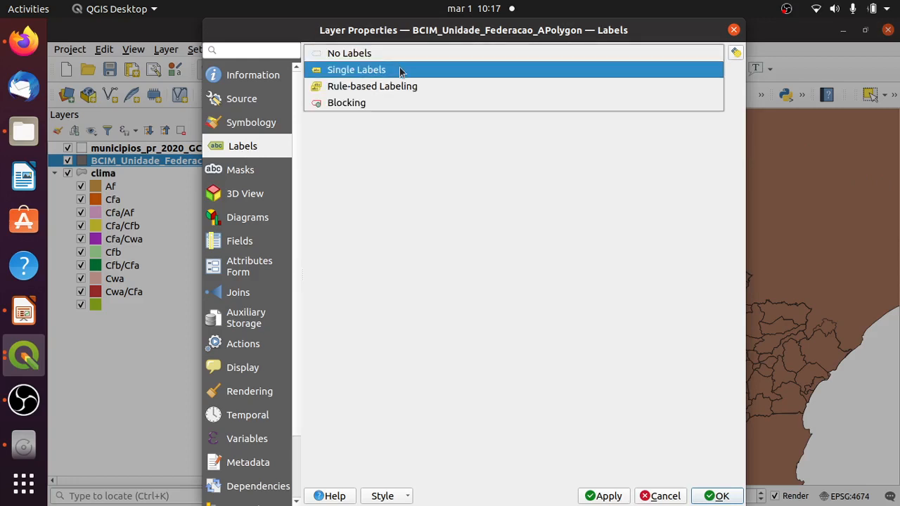
left_click(400, 70)
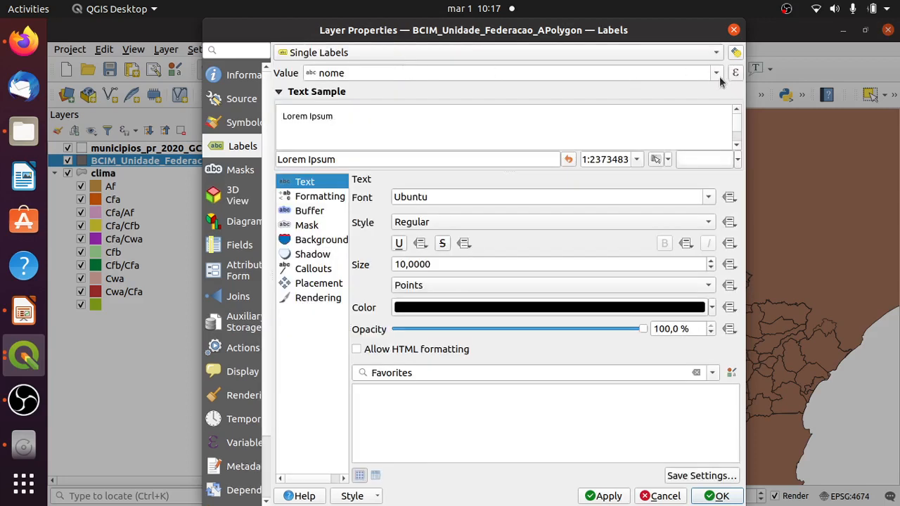
left_click(717, 73)
left_click(630, 148)
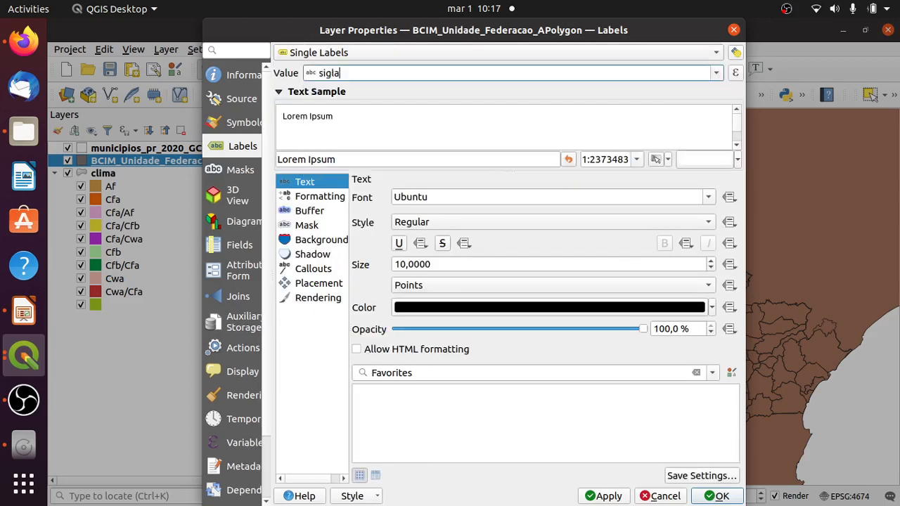
left_click(606, 497)
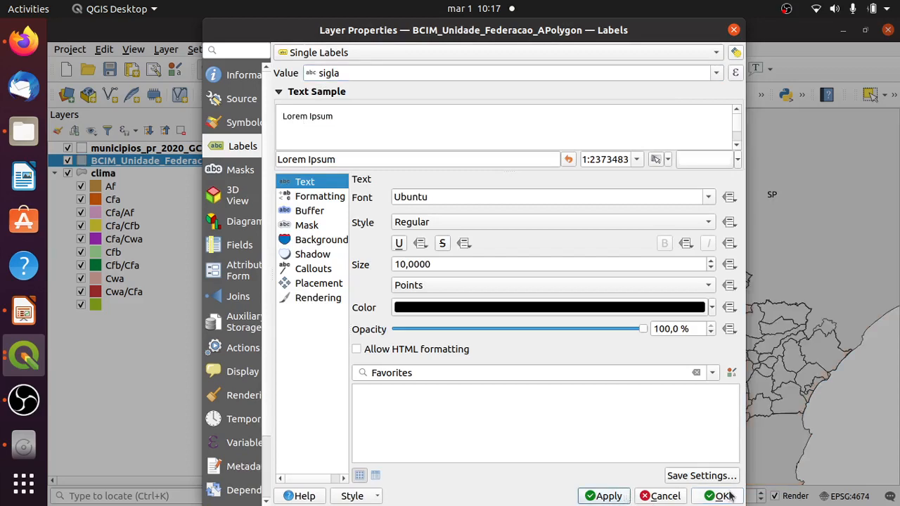
left_click(719, 497)
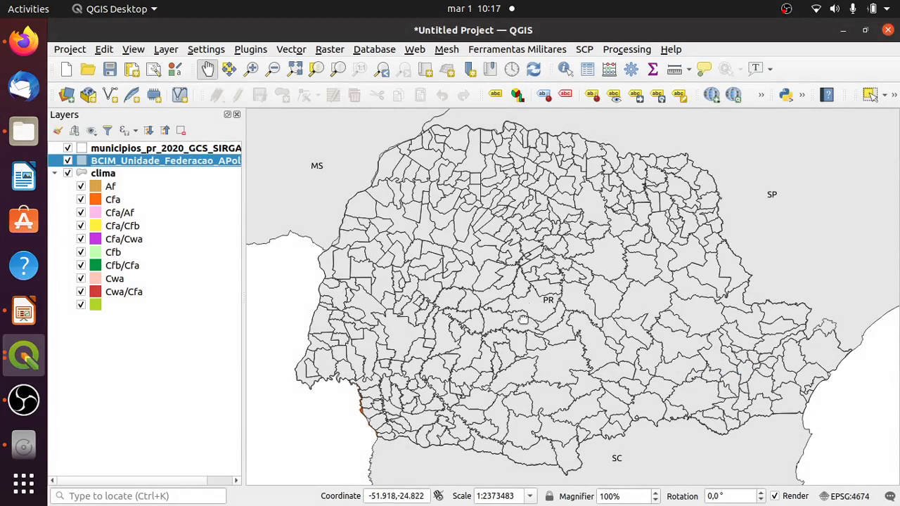
- Enable a text buffer on the BCIM_Unidade_Federacao_APolygon labels and accept the layer properties
double_click(152, 162)
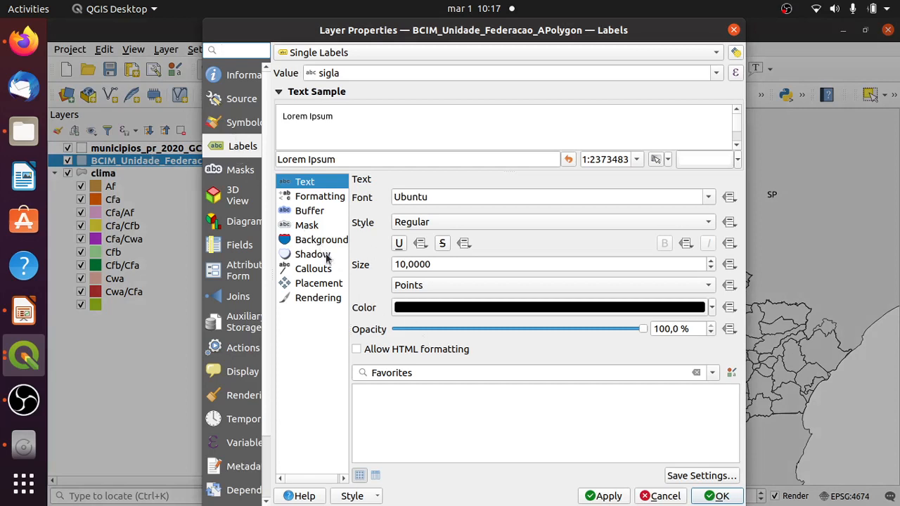
left_click(313, 211)
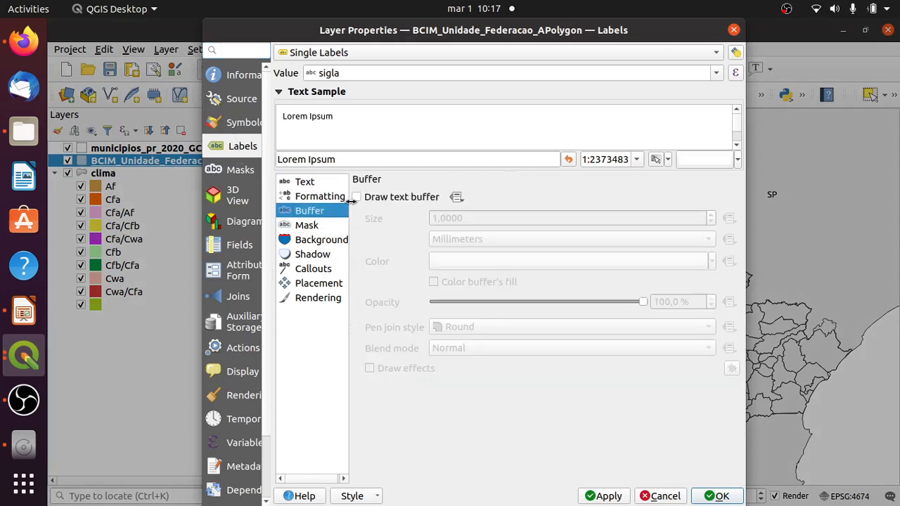
left_click(356, 198)
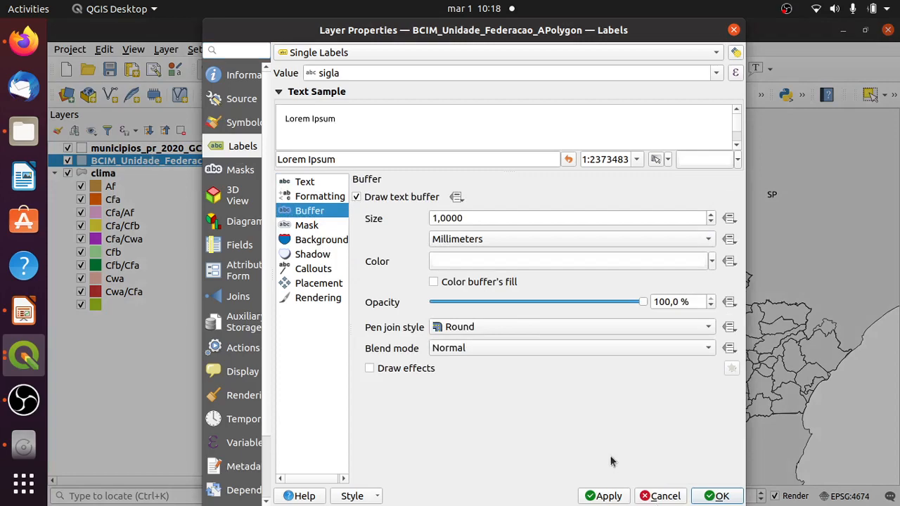
left_click(704, 497)
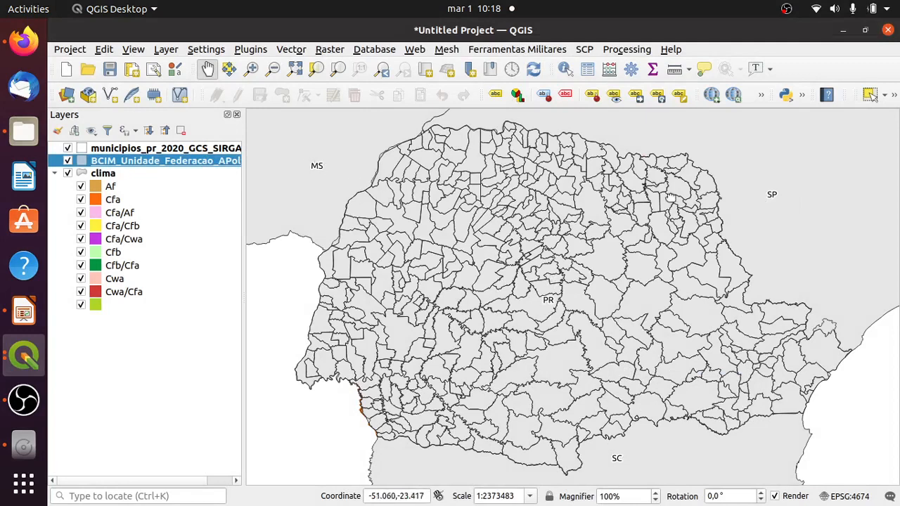
- Switch to the carta_clima layout and refresh the preview of Map 1
left_click(16, 370)
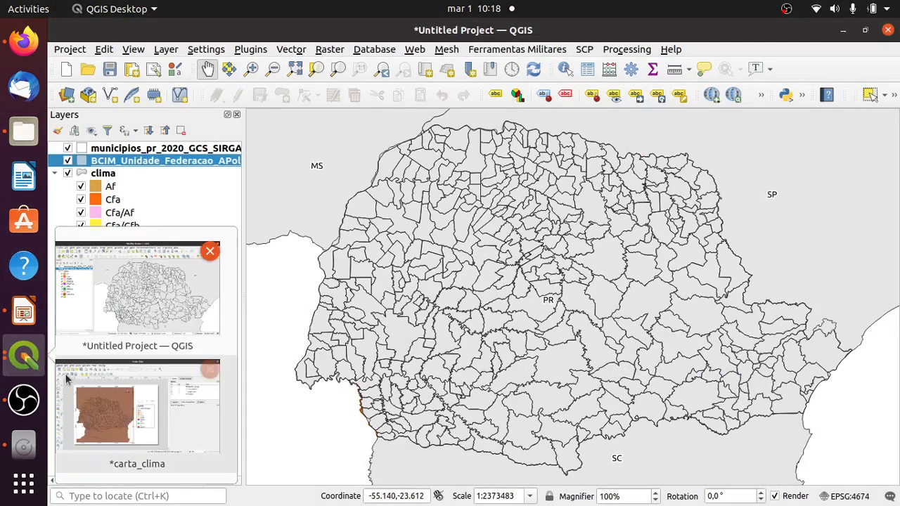
left_click(113, 412)
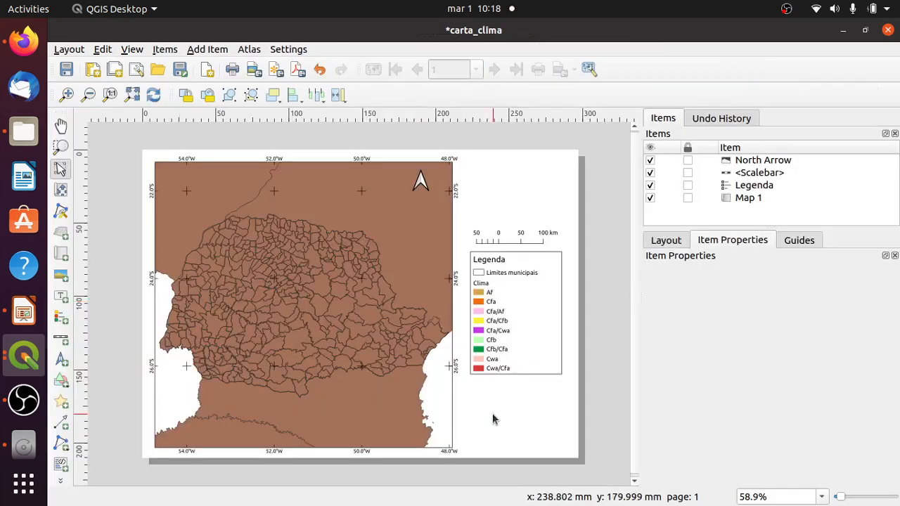
left_click(431, 243)
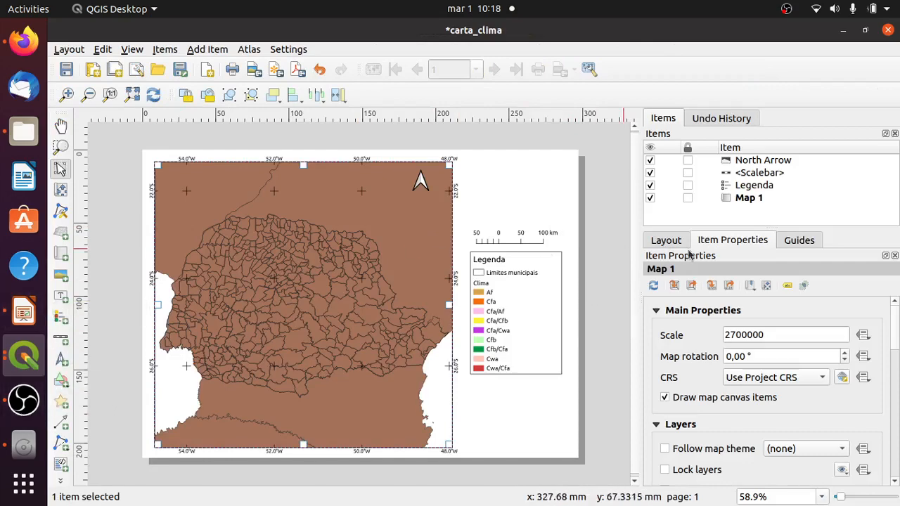
left_click(653, 285)
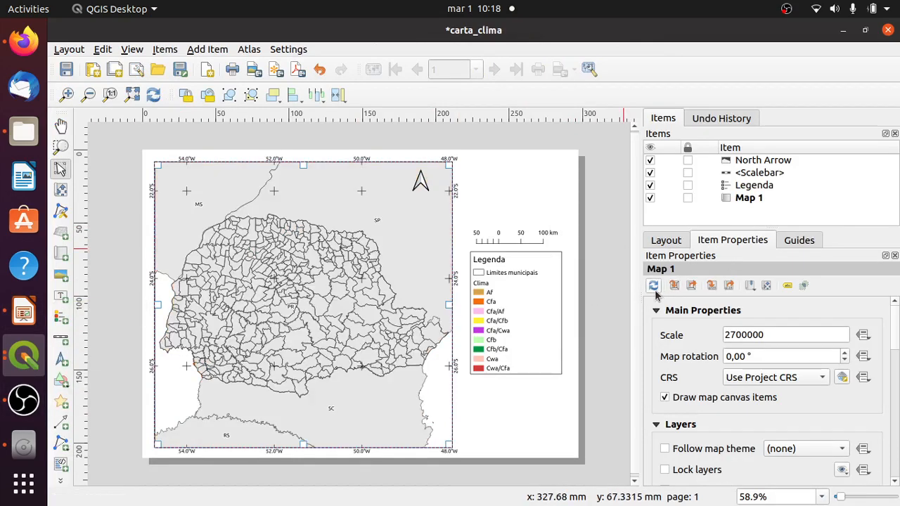
- Return to the main QGIS project and move the clima layer above BCIM_Unidade_Federacao_APolygon
left_click(29, 360)
left_click(96, 316)
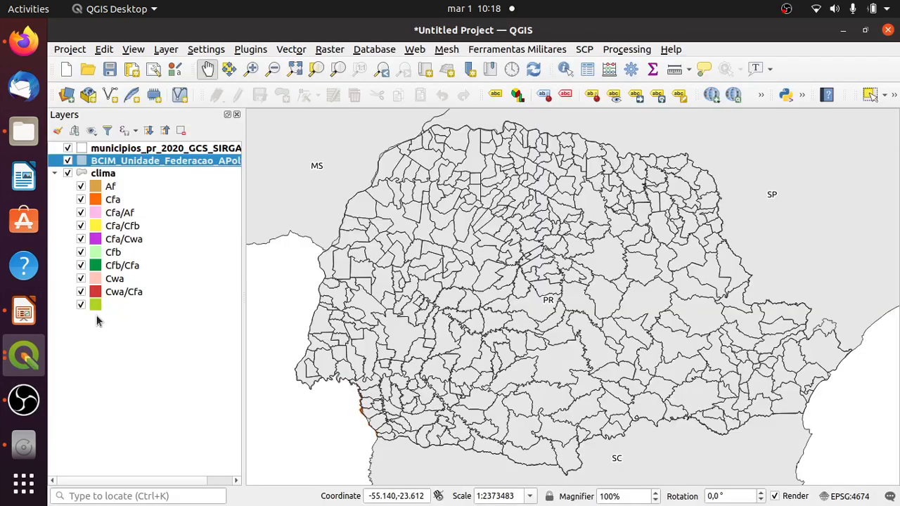
left_click(95, 174)
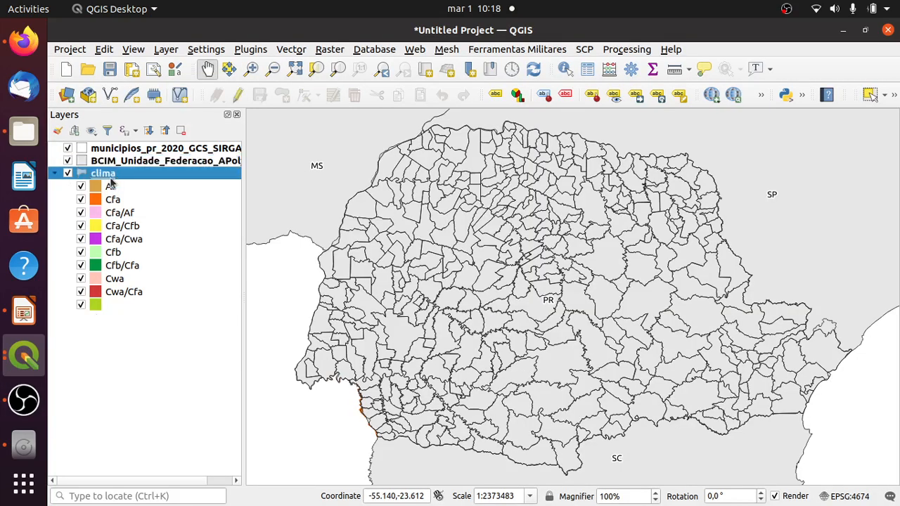
left_click_drag(109, 174, 106, 156)
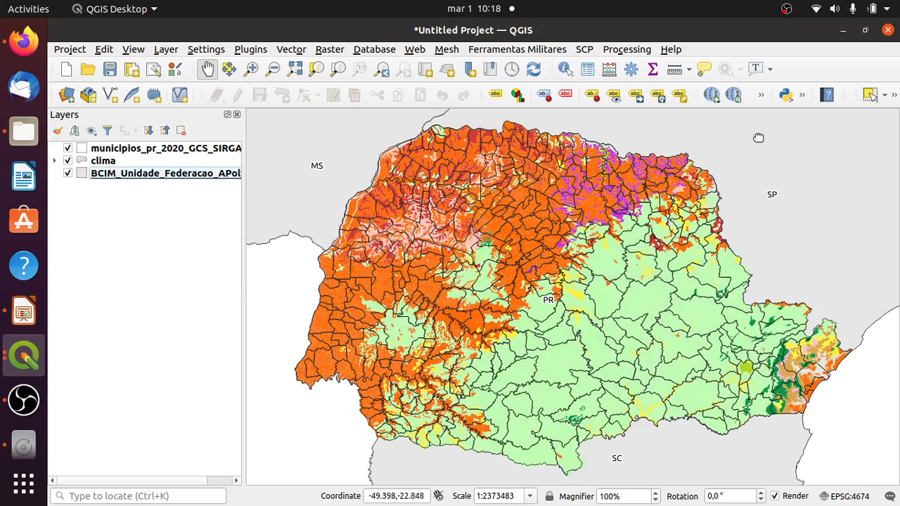
- Switch back to the carta_clima layout and add the BCIM_Unidade_Federacao_APolygon layer to the legend items
left_click(30, 362)
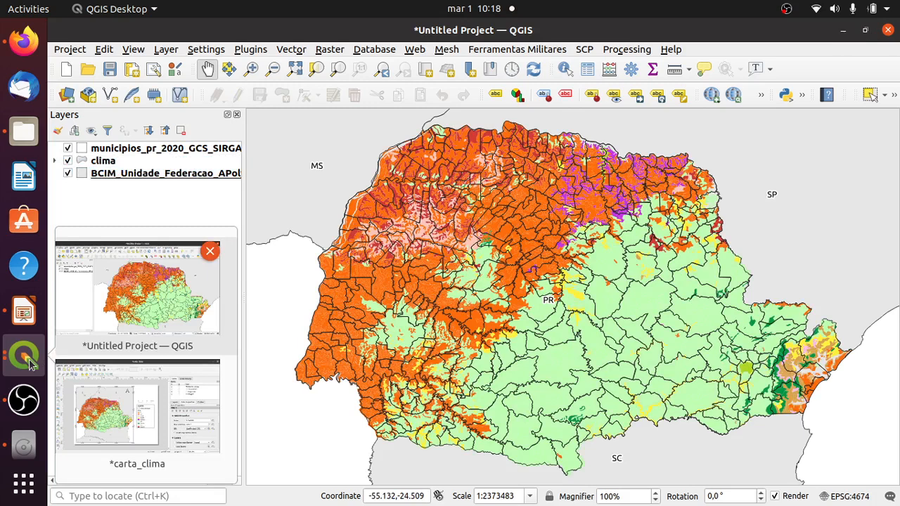
left_click(127, 411)
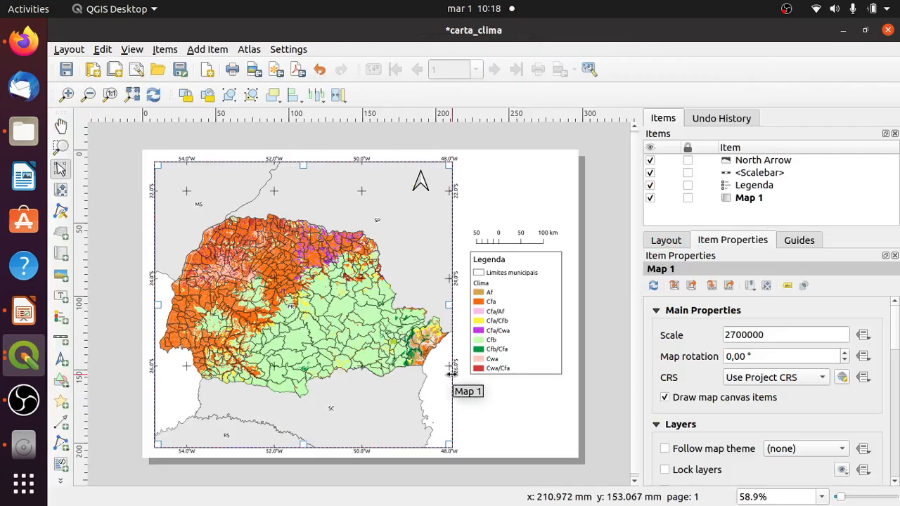
left_click(523, 284)
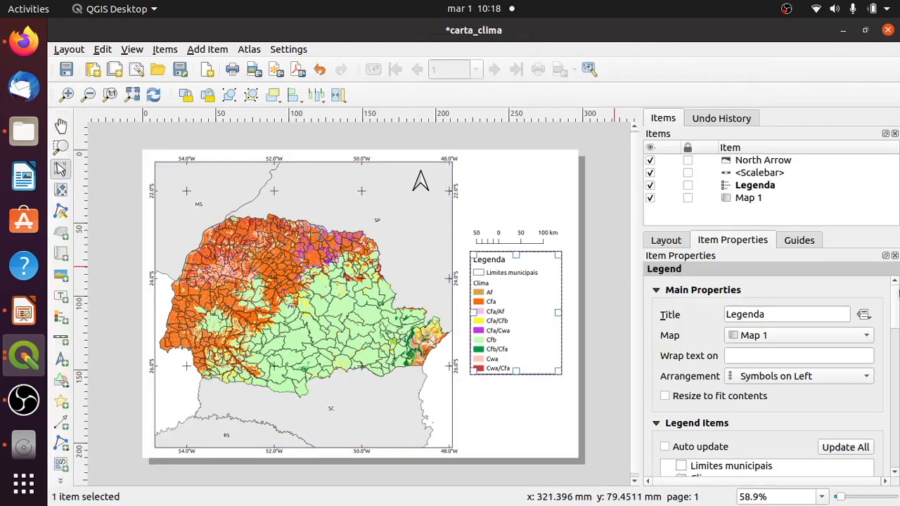
scroll(897, 296, "down", 5)
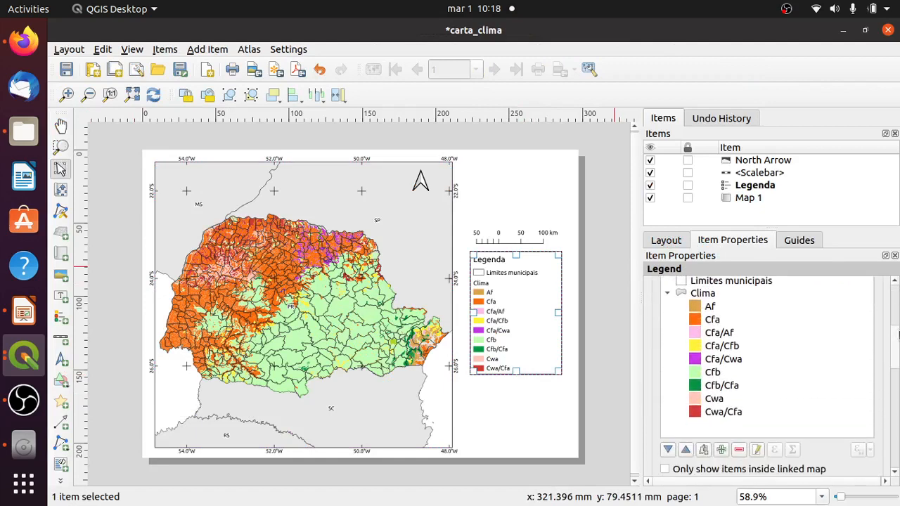
scroll(663, 302, "up", 1)
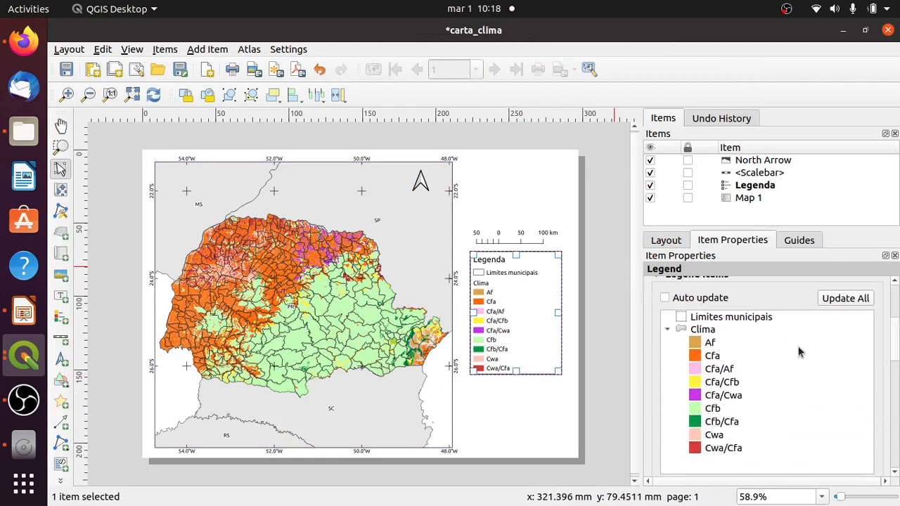
scroll(895, 352, "down", 2)
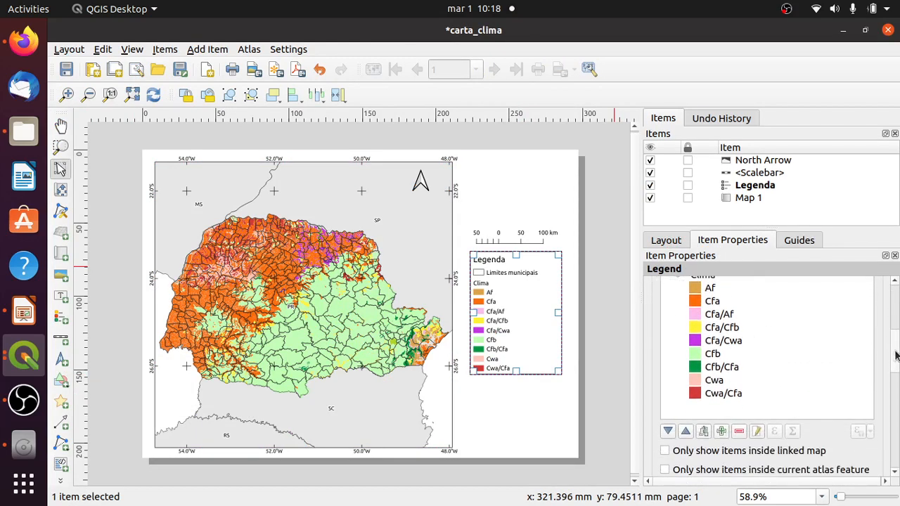
left_click(721, 432)
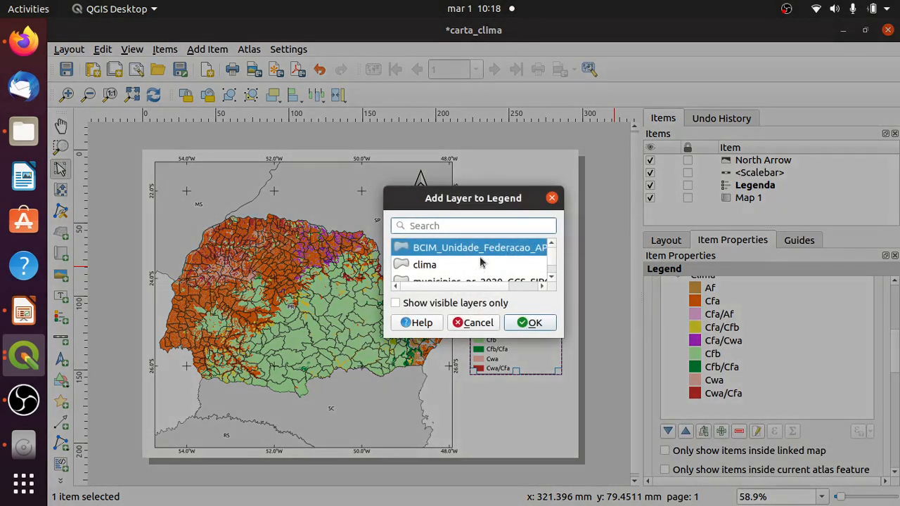
left_click(537, 324)
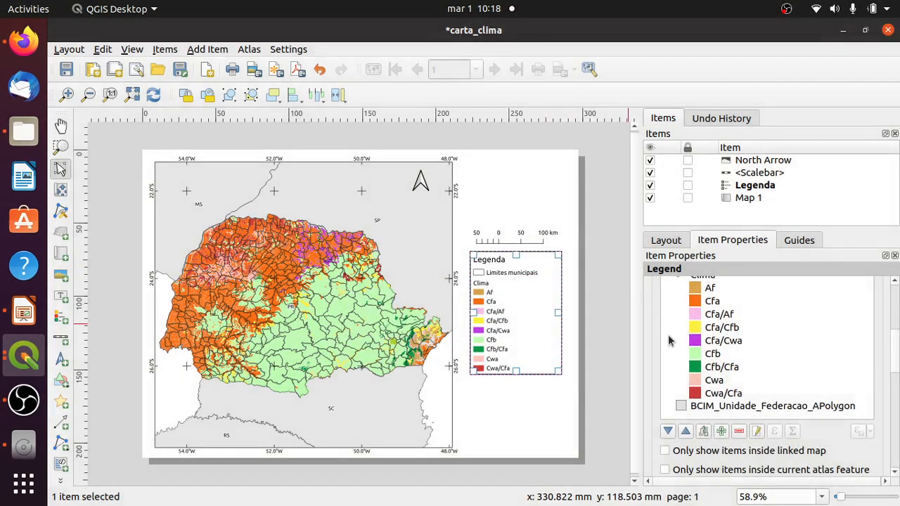
- Rename the BCIM_Unidade_Federacao_APolygon legend entry as "Limite estadual"
double_click(774, 412)
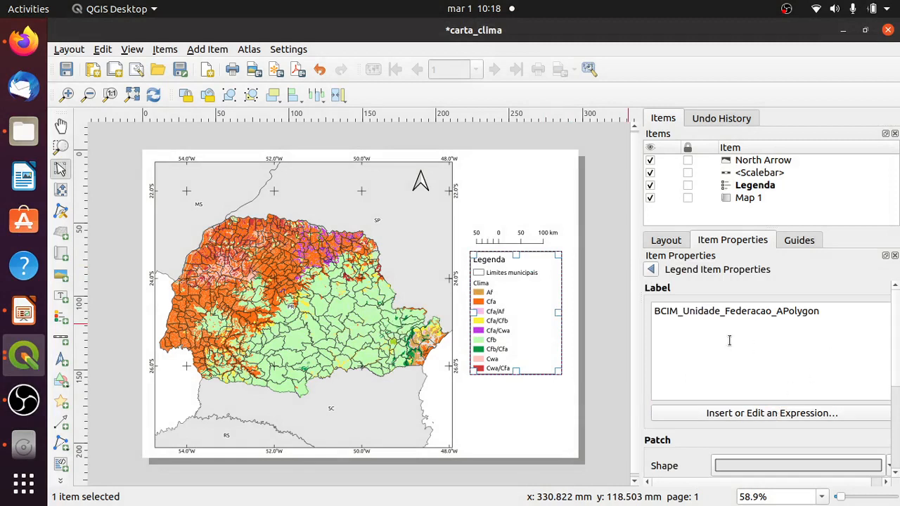
left_click_drag(823, 316, 532, 311)
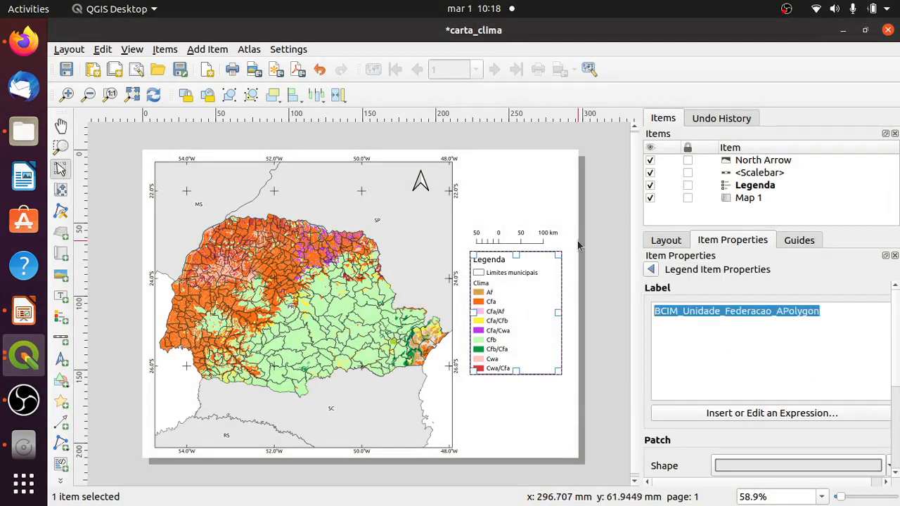
type("Limite estadual")
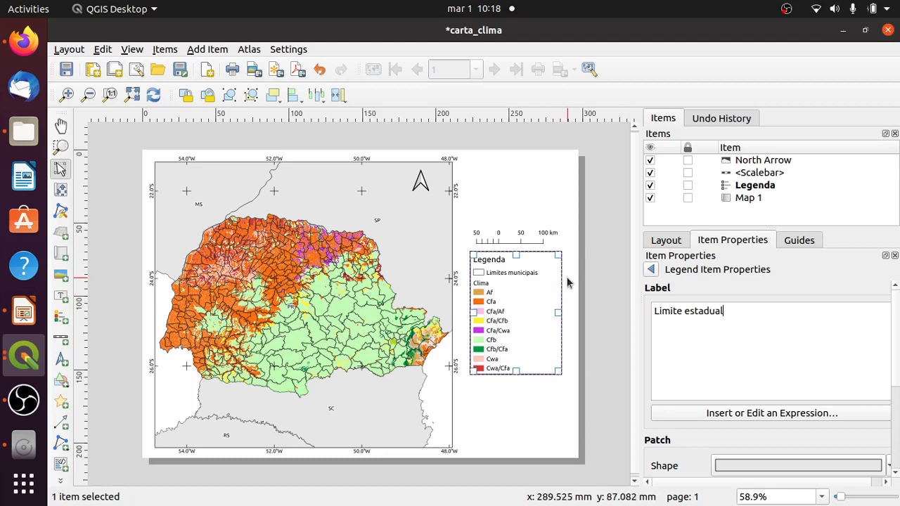
left_click(651, 272)
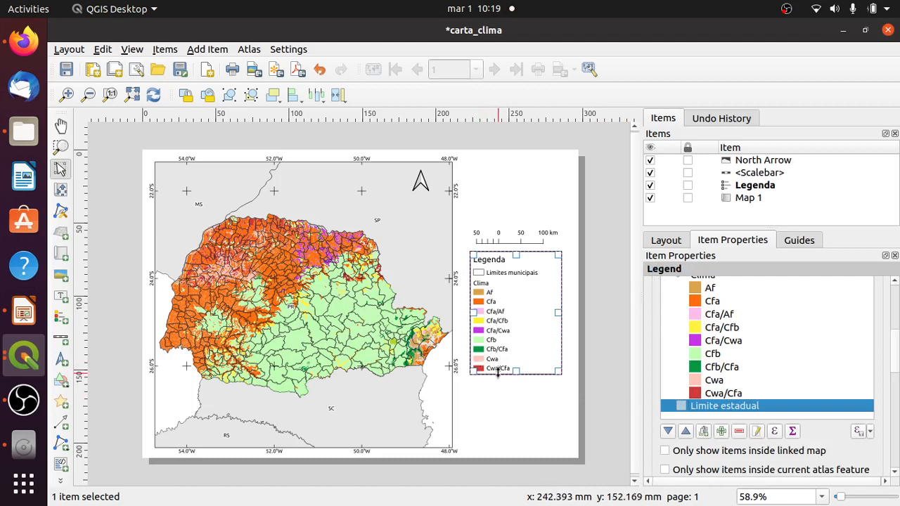
- Move the Limite estadual legend entry between Limites municipais and the Clima group, then deselect the legend
left_click_drag(706, 412, 704, 282)
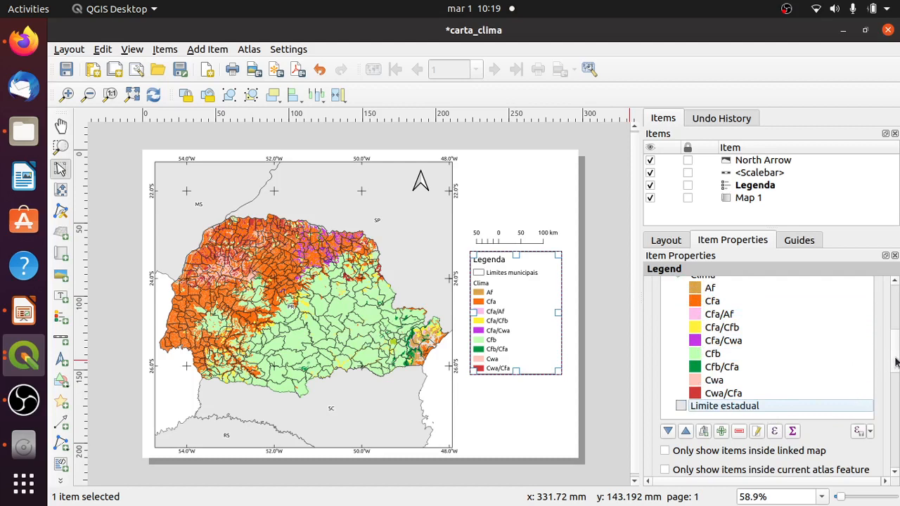
scroll(893, 362, "up", 2)
left_click_drag(747, 443, 753, 308)
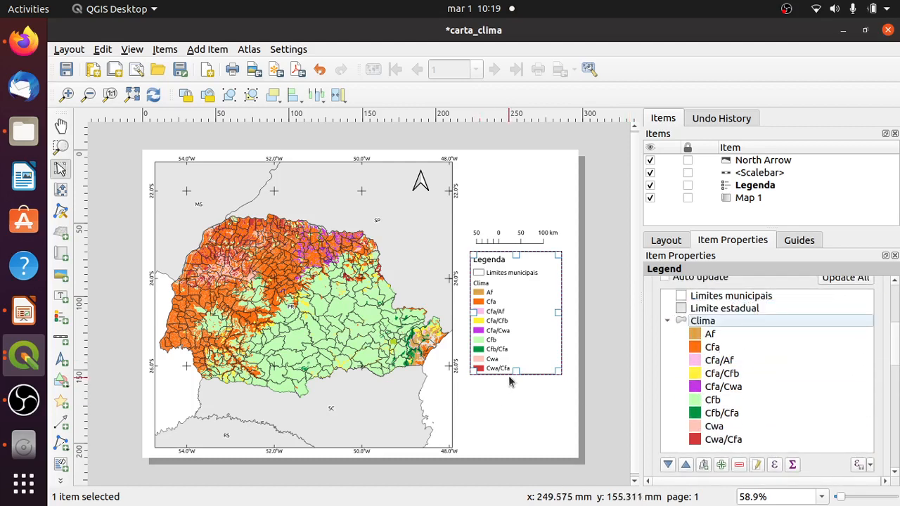
left_click(534, 420)
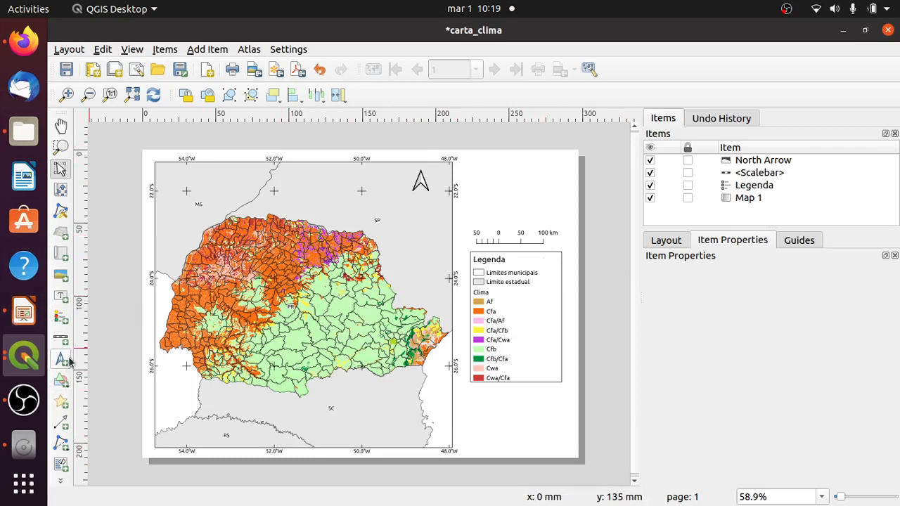
left_click(68, 421)
left_click(61, 482)
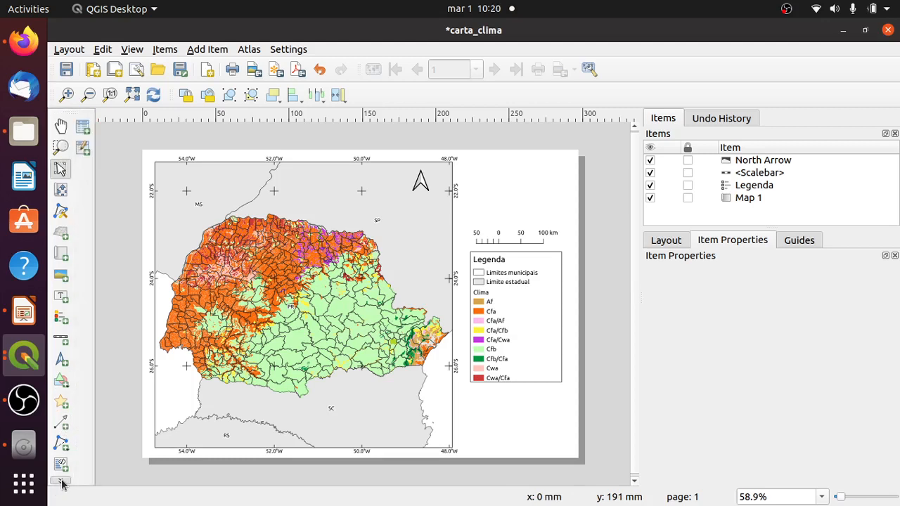
left_click(62, 481)
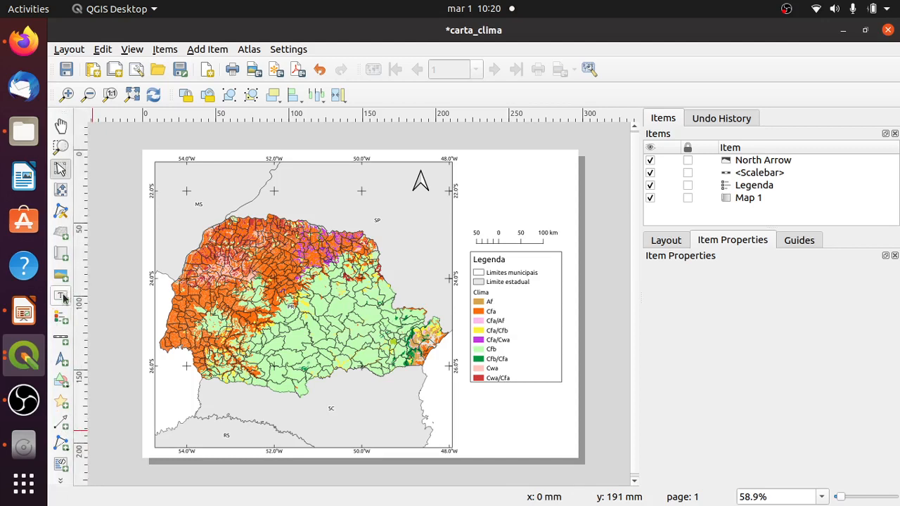
- Add a text label reading "Climas do Paraná" in the page's upper right area, above the scale bar
left_click(62, 298)
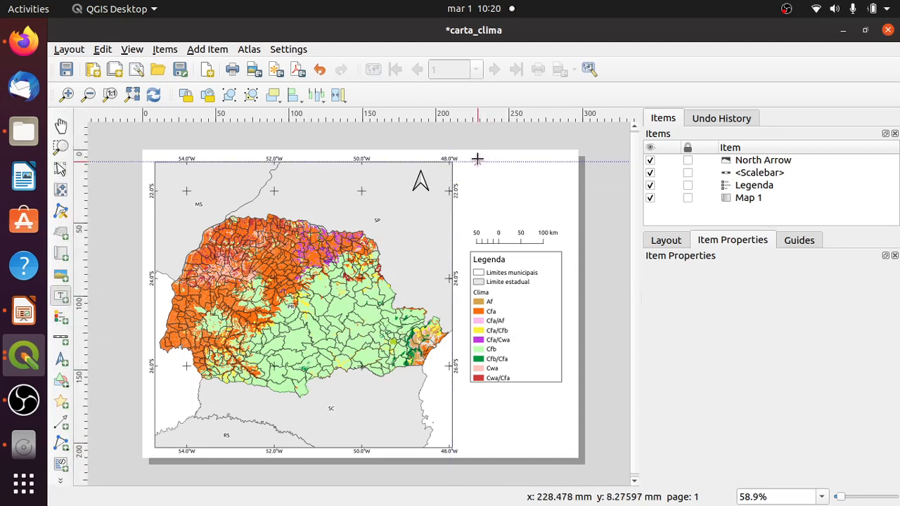
left_click_drag(473, 159, 560, 203)
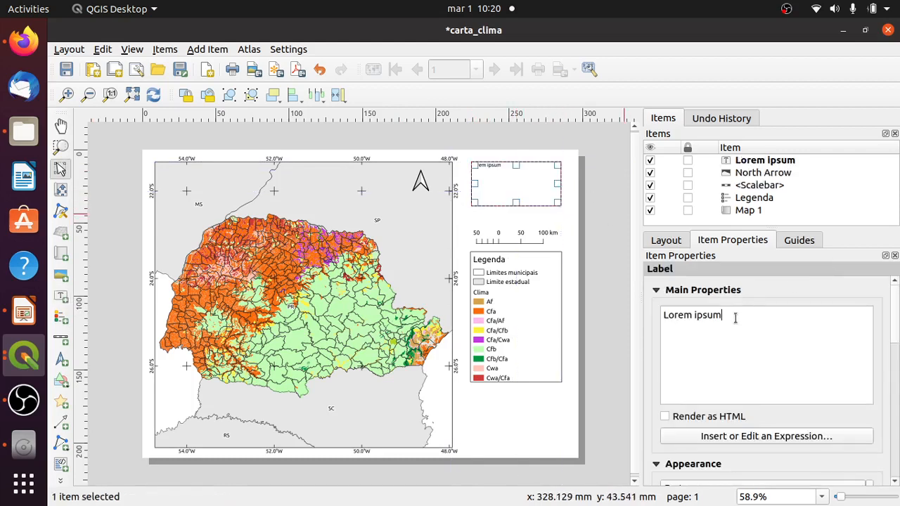
left_click_drag(736, 316, 303, 213)
type("Cli")
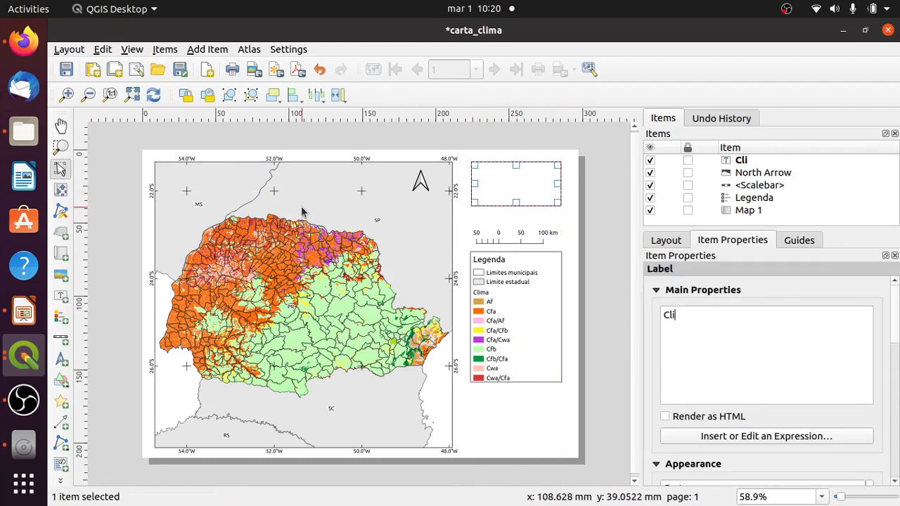
type("mas do Paraná")
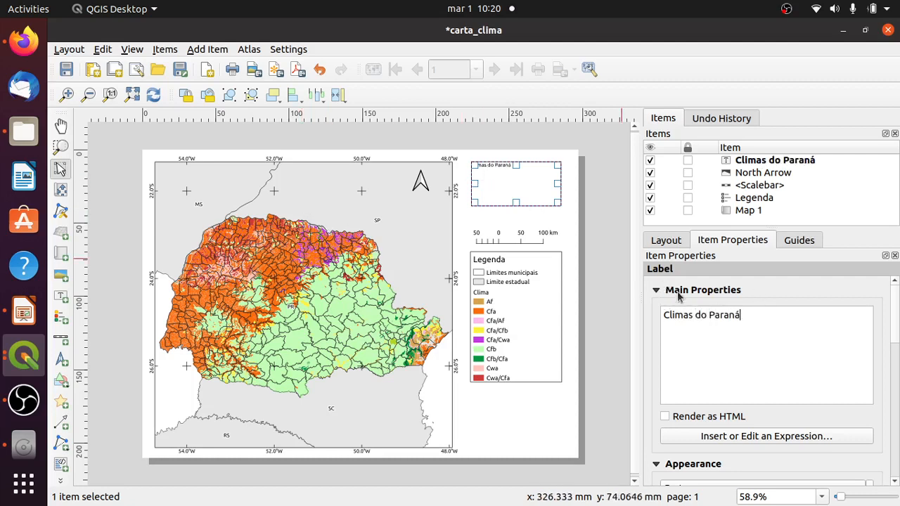
- Set the font size of the Climas do Paraná title label to 18 pt
left_click_drag(897, 322, 897, 368)
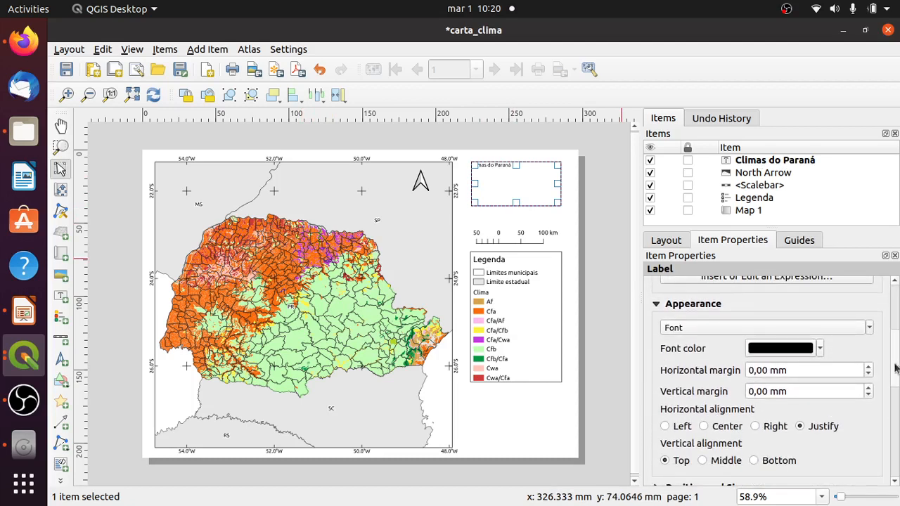
left_click(870, 329)
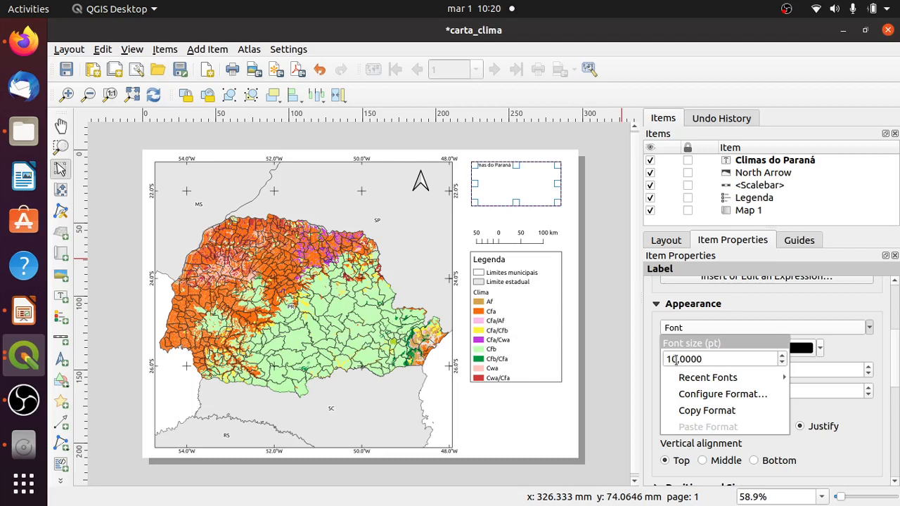
left_click(783, 356)
left_click(783, 356)
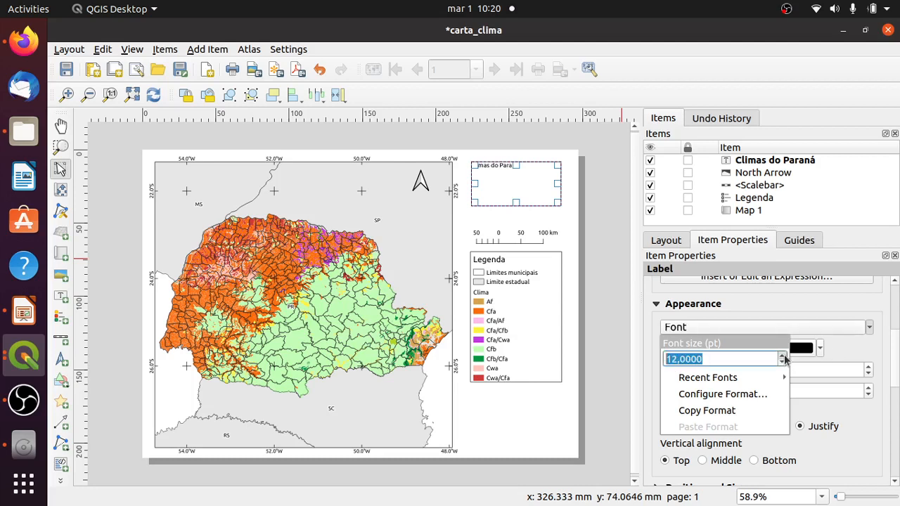
left_click(783, 356)
left_click(783, 356)
left_click(784, 358)
left_click(785, 357)
left_click(784, 357)
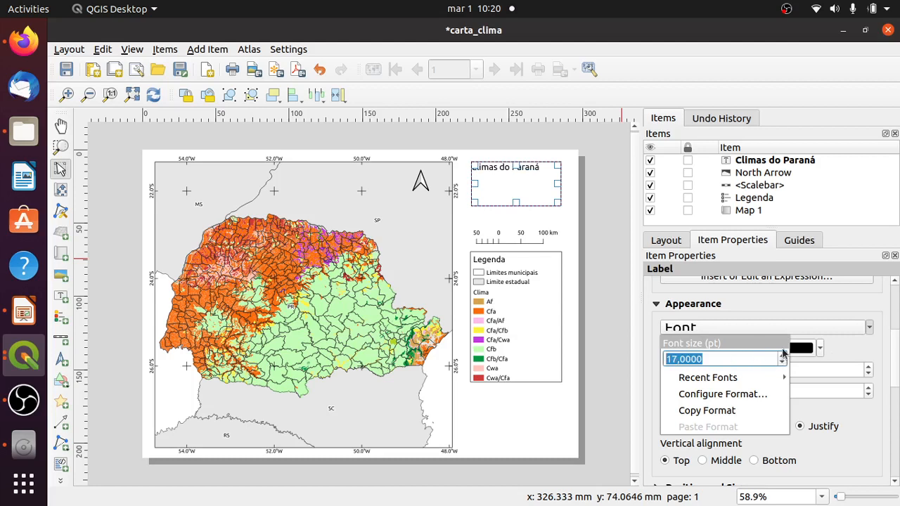
left_click(784, 358)
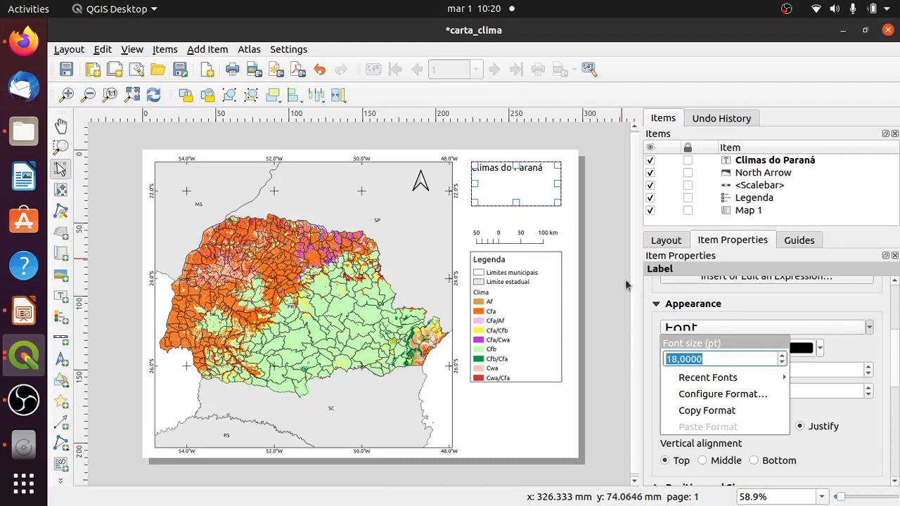
- Centre the title label's text horizontally and deselect the label
left_click(859, 453)
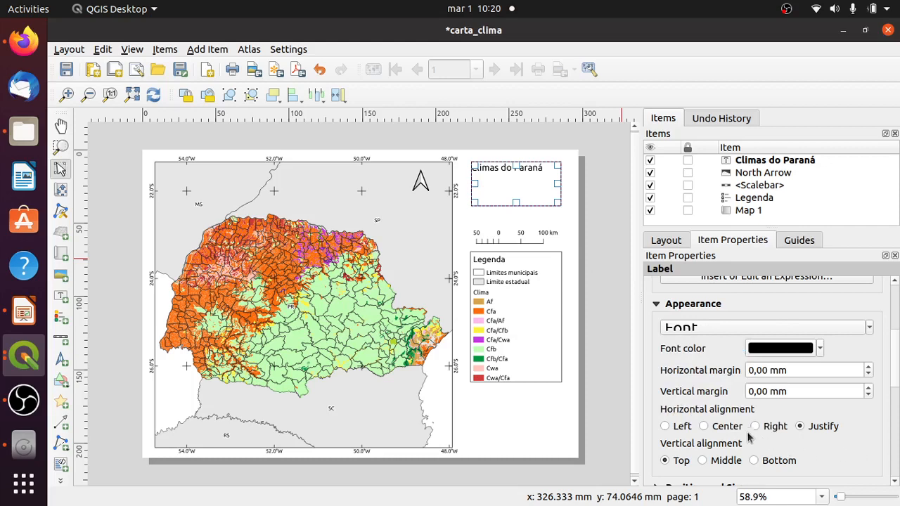
left_click(704, 426)
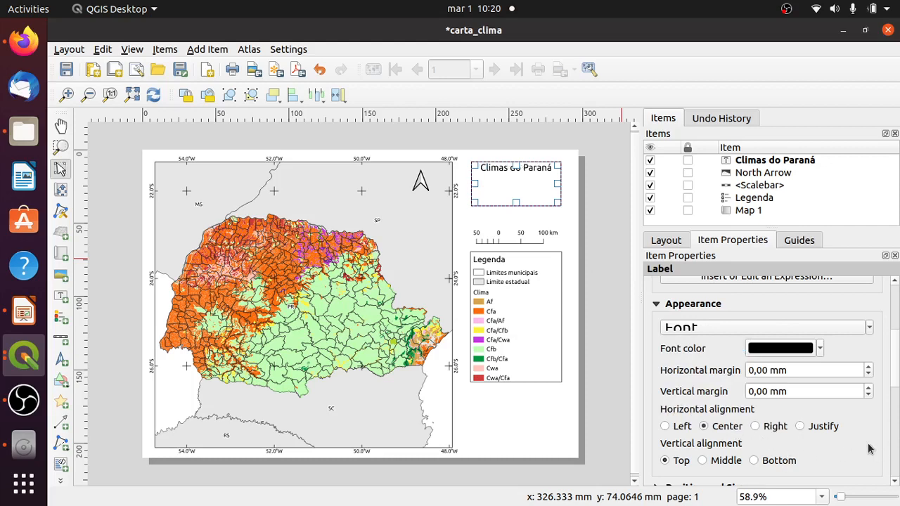
left_click(566, 244)
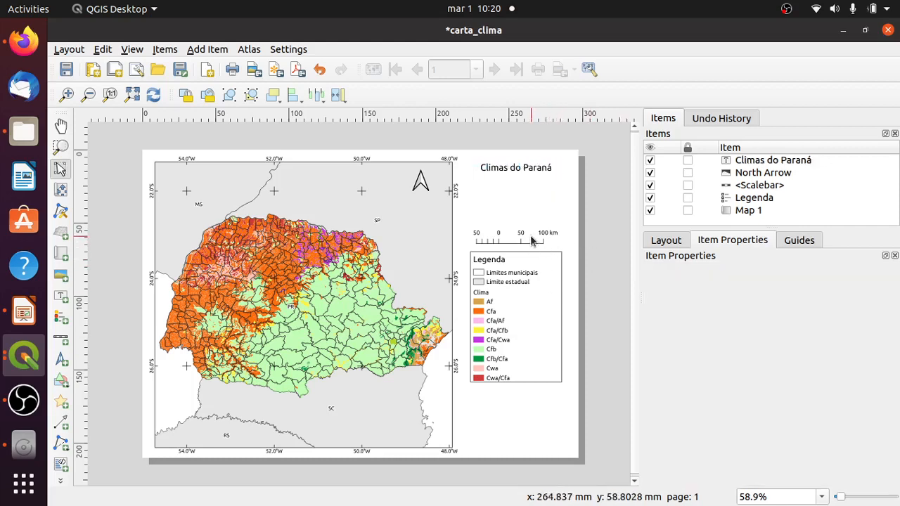
- Move the scale bar up beneath the title and shorten the title label's frame to about 17 mm high
left_click(540, 237)
left_click_drag(541, 236, 544, 195)
left_click(552, 280)
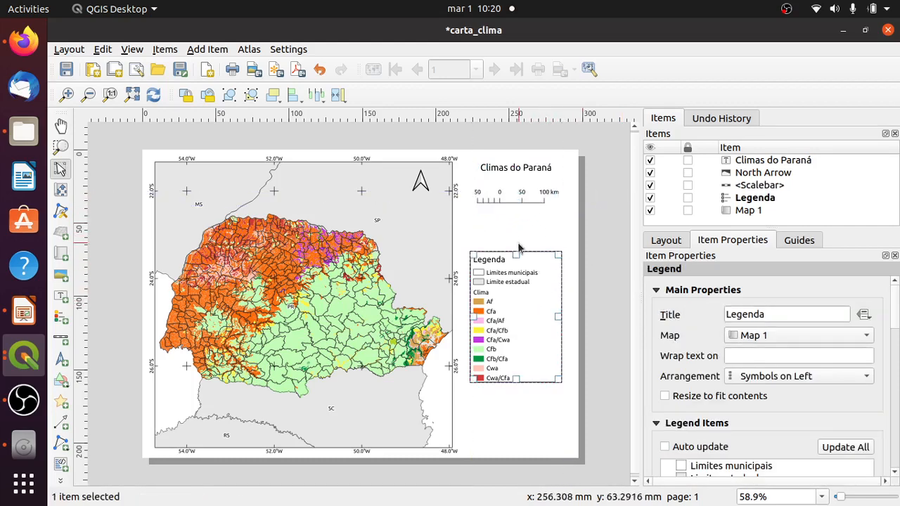
left_click(535, 202)
left_click(531, 220)
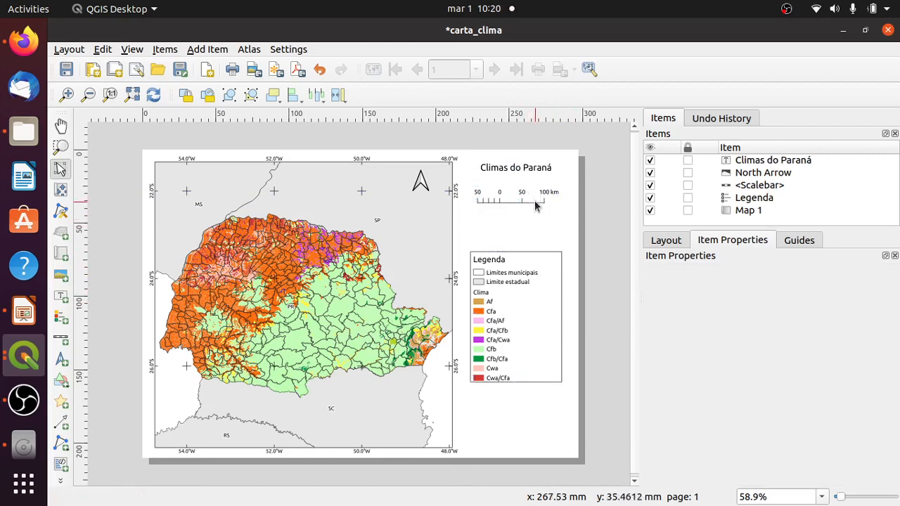
left_click(537, 203)
left_click(537, 228)
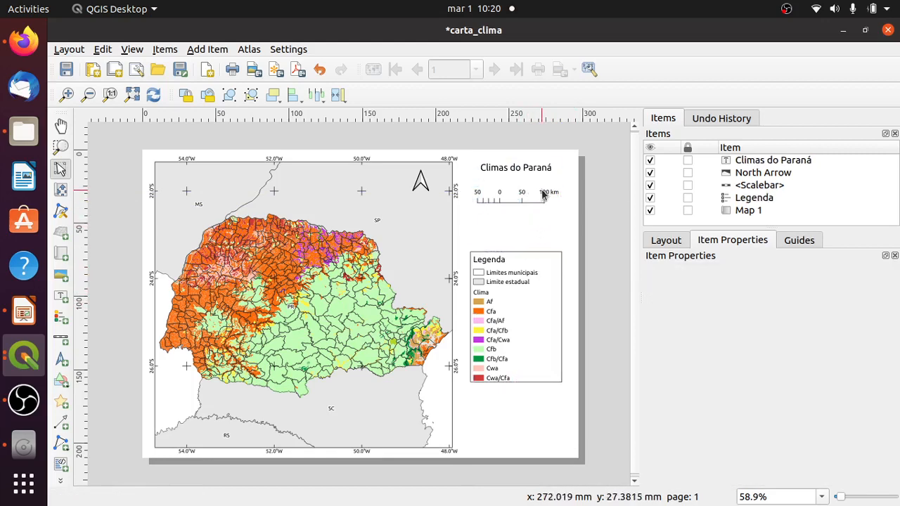
left_click(544, 200)
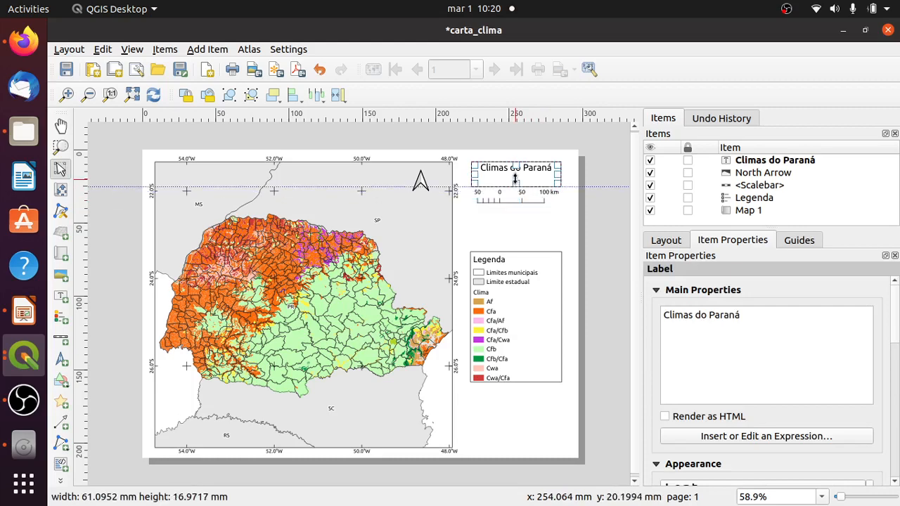
- Reorder the side column so the legend sits directly beneath the title and the scale bar beneath the legend
left_click(527, 199)
left_click_drag(527, 199, 527, 417)
left_click(539, 349)
left_click_drag(540, 349, 537, 283)
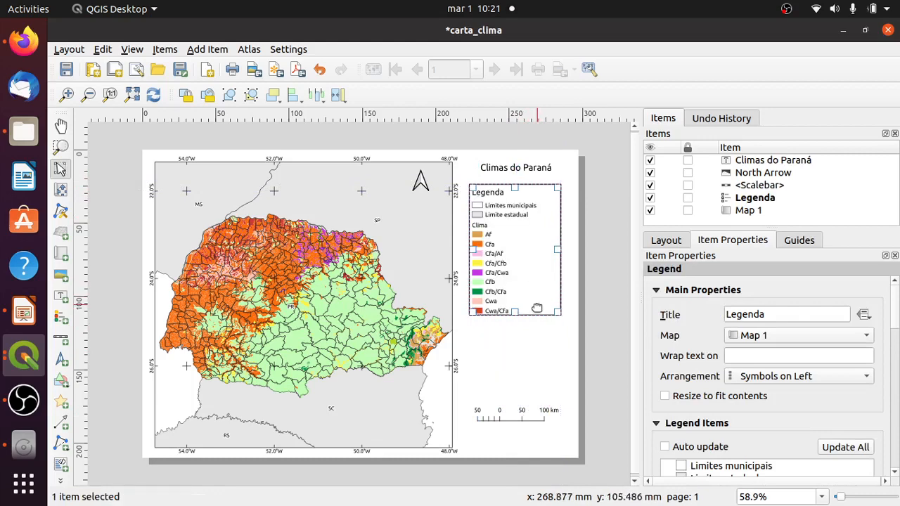
left_click(537, 431)
left_click_drag(531, 416, 529, 343)
left_click(617, 182)
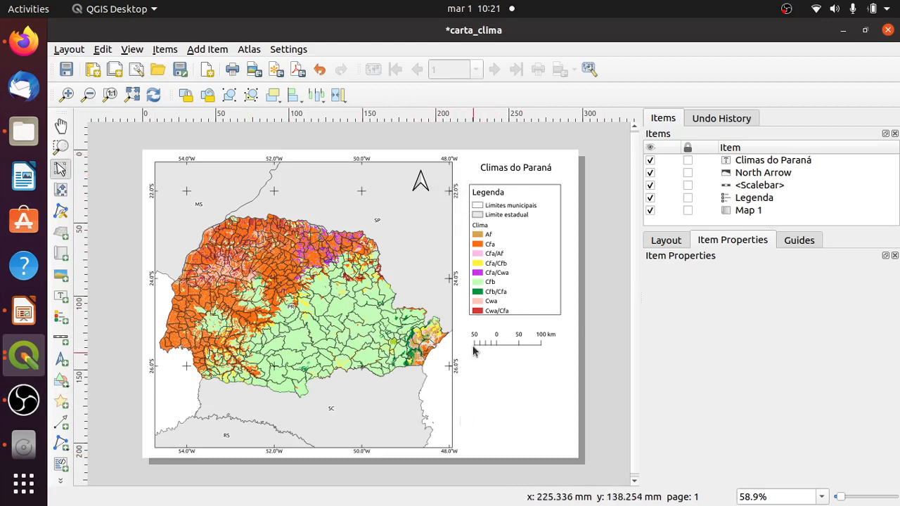
- Add a label below the scale bar reading "Coordenadas geográficas", "Fonte: INDE, IAT" and "Elaboração:" with the author's surname and (2000), separated by blank lines
left_click(61, 296)
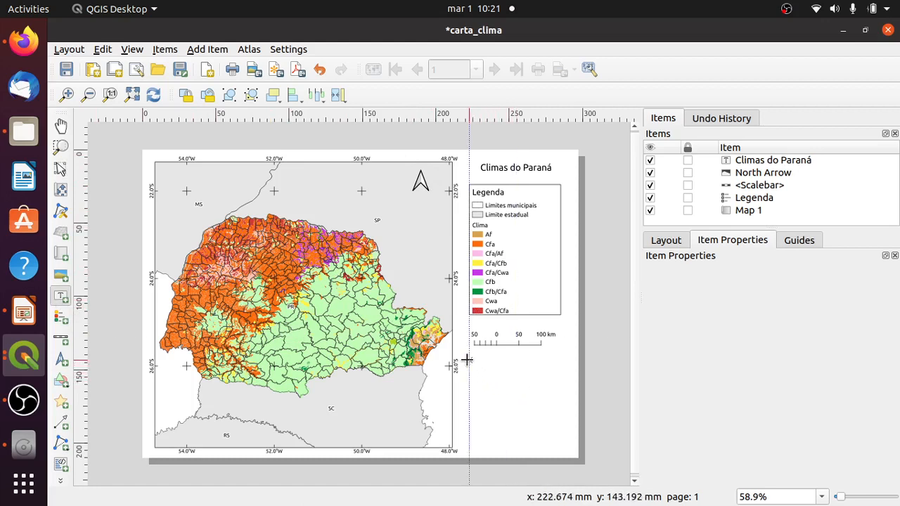
left_click_drag(469, 360, 561, 423)
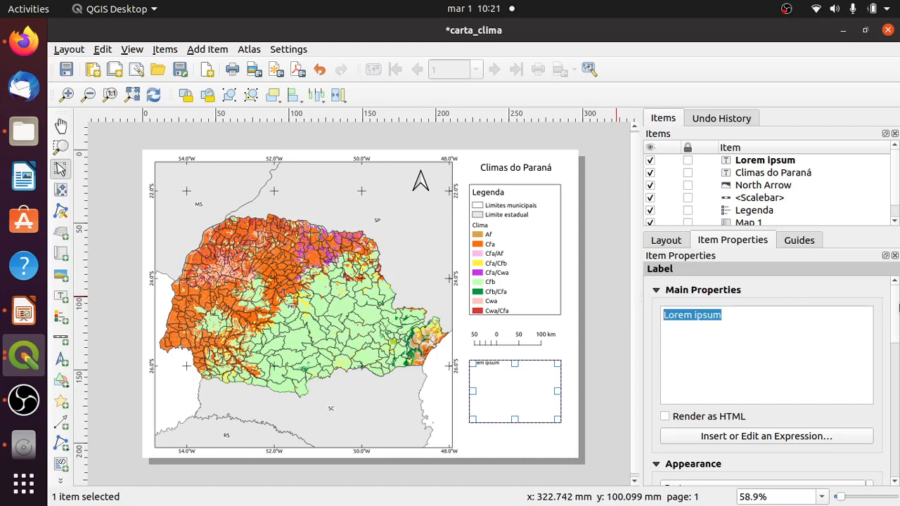
type("Coor")
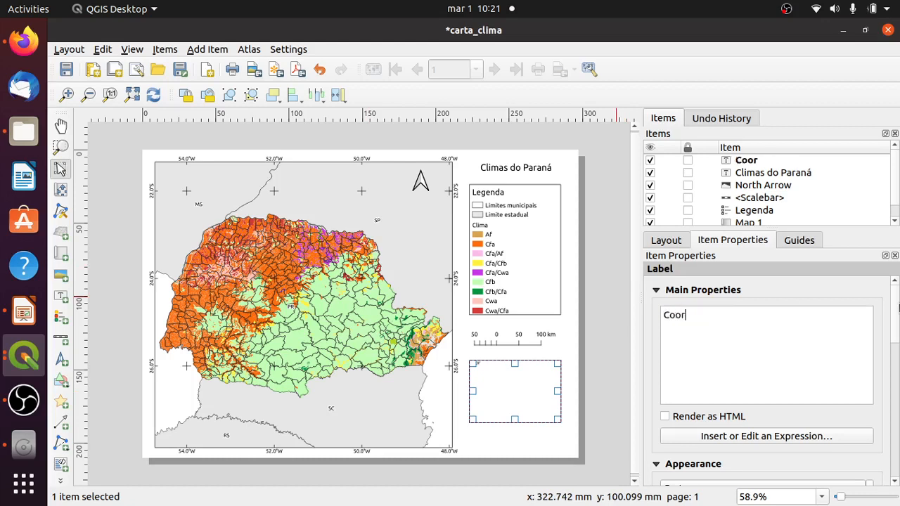
type("denadas geográficas")
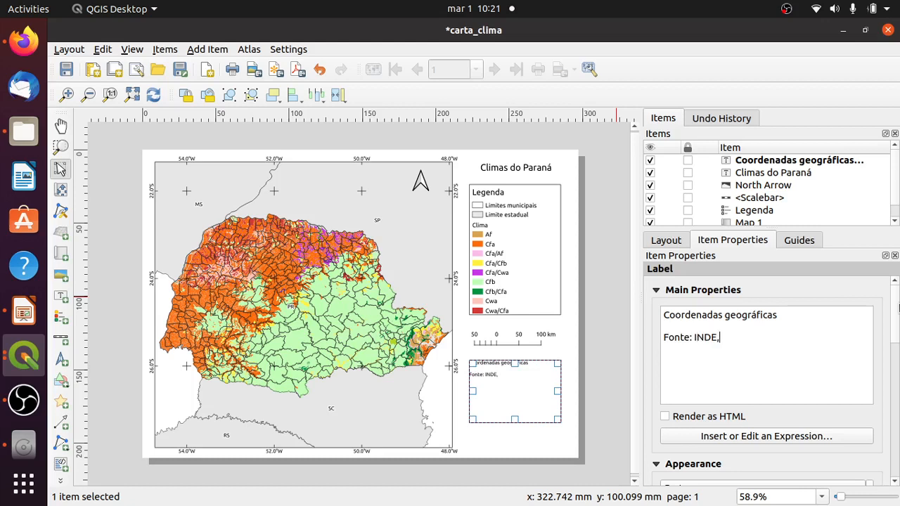
type("IA")
type("aboração:")
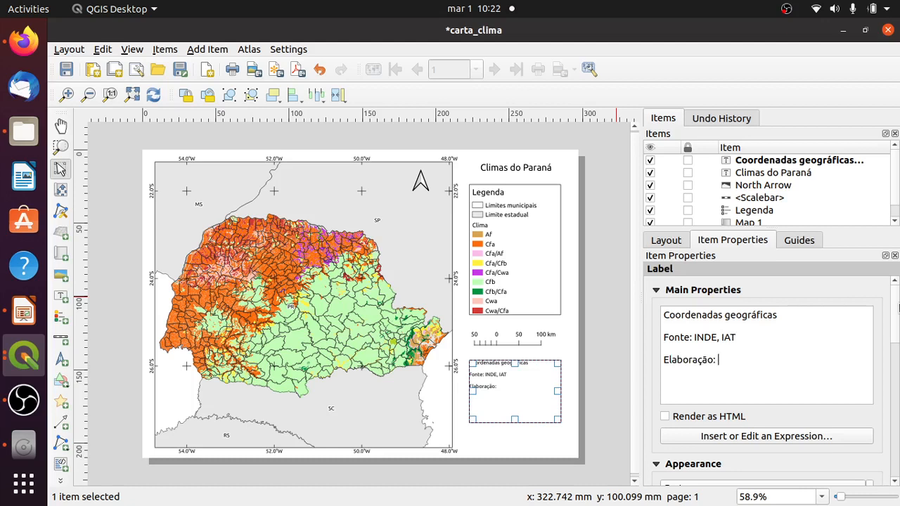
type("ATISTA (2000")
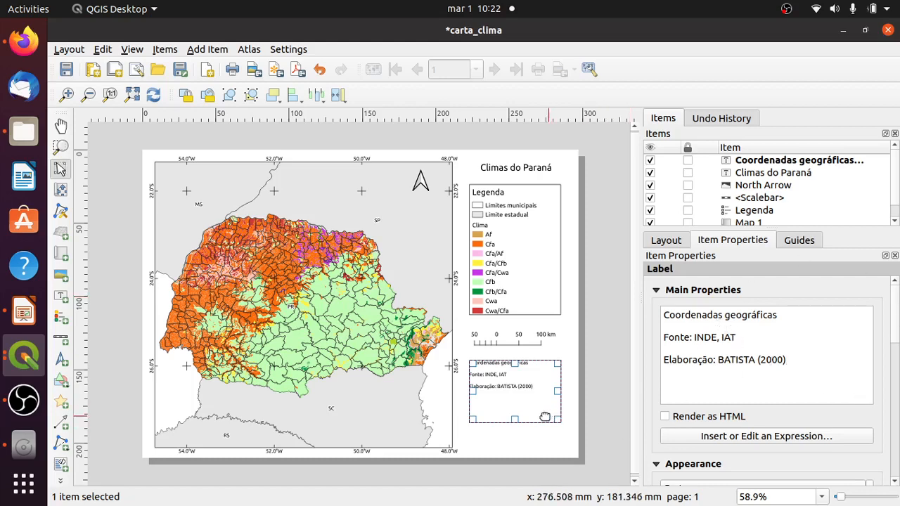
- Shorten the source and credits label's frame to about 25 mm high so it fits its text, and deselect it
left_click(529, 391)
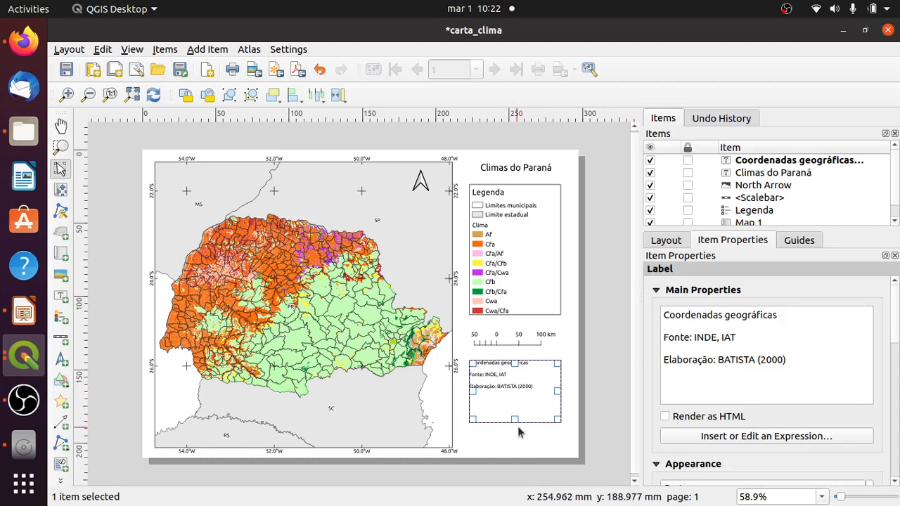
left_click_drag(518, 422, 523, 393)
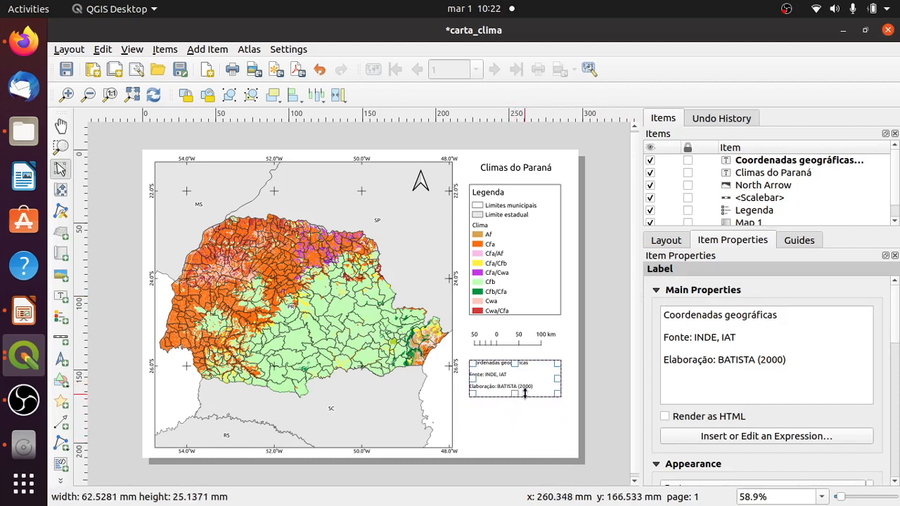
left_click(533, 416)
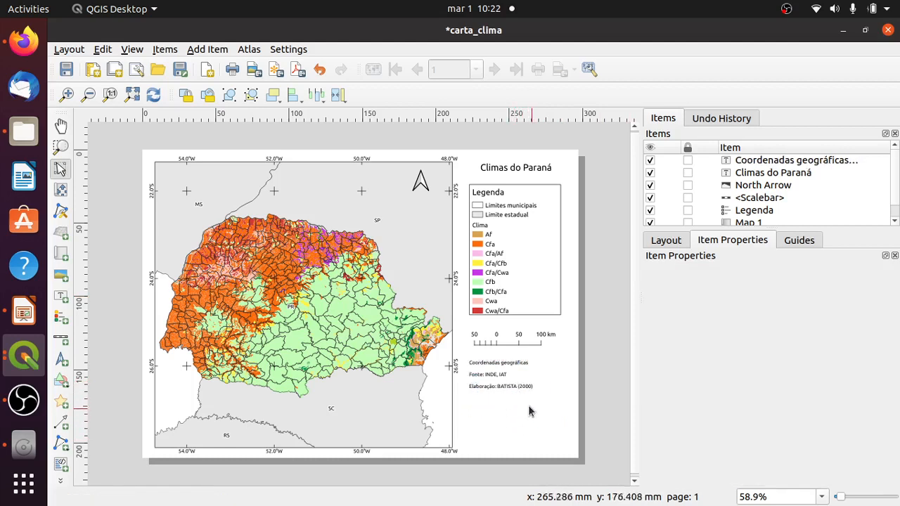
- Add a picture frame below the credits label, spanning the legend's width, and set its type to Raster image
left_click(59, 278)
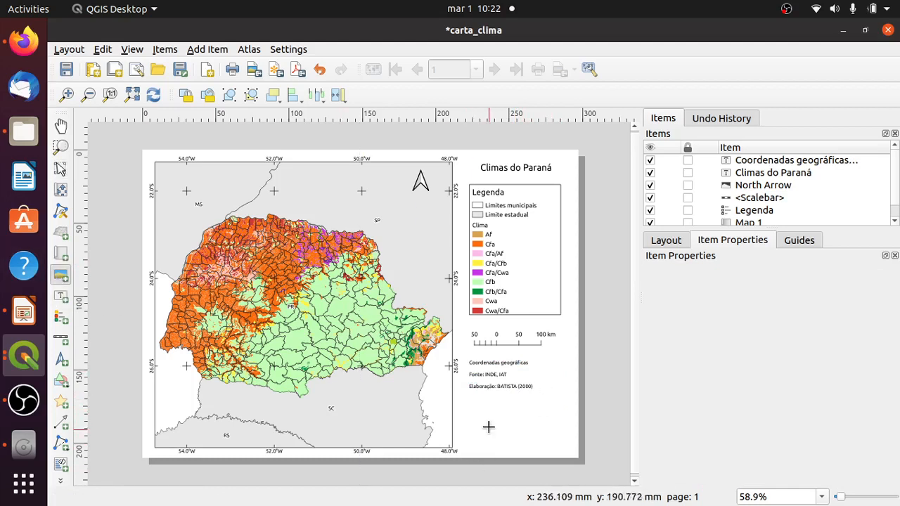
left_click_drag(465, 401, 564, 445)
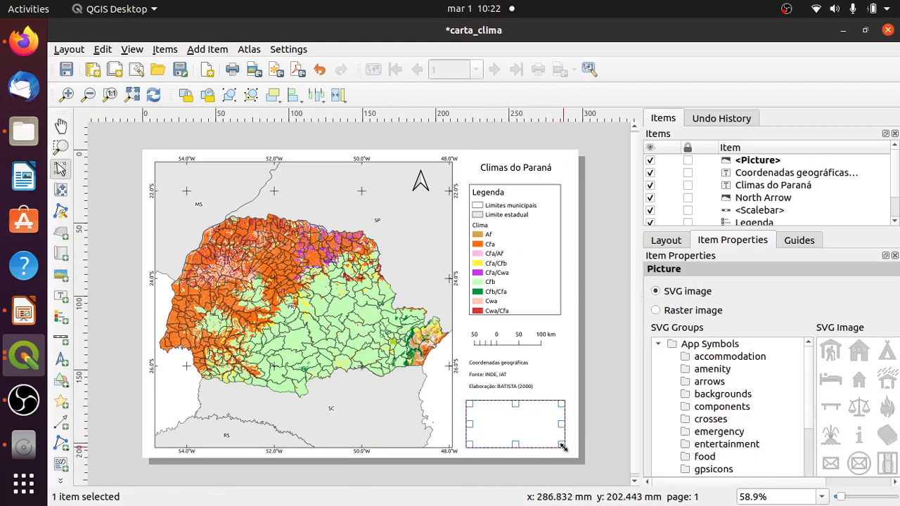
left_click(695, 314)
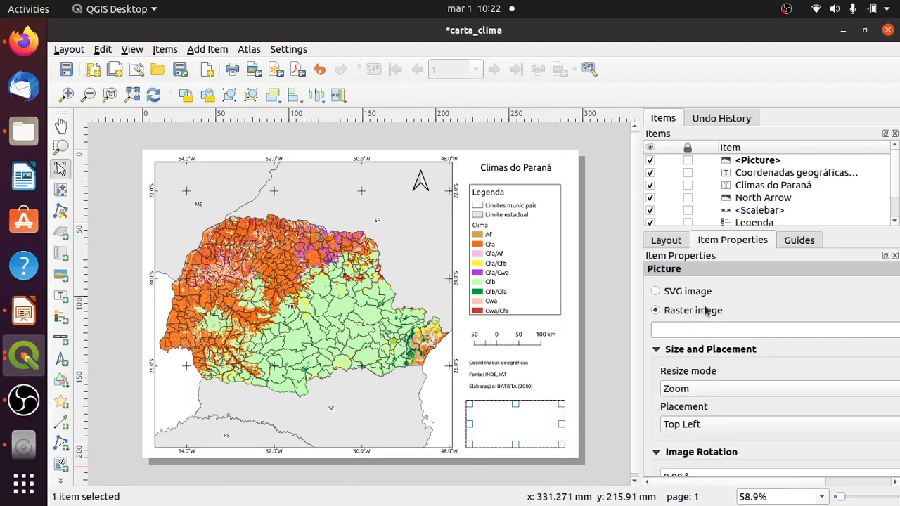
left_click_drag(709, 485, 785, 486)
- Load logo_utfpr.jpg from the utfpr/logos_modelos folder into the picture and shift the logo slightly down
left_click(836, 330)
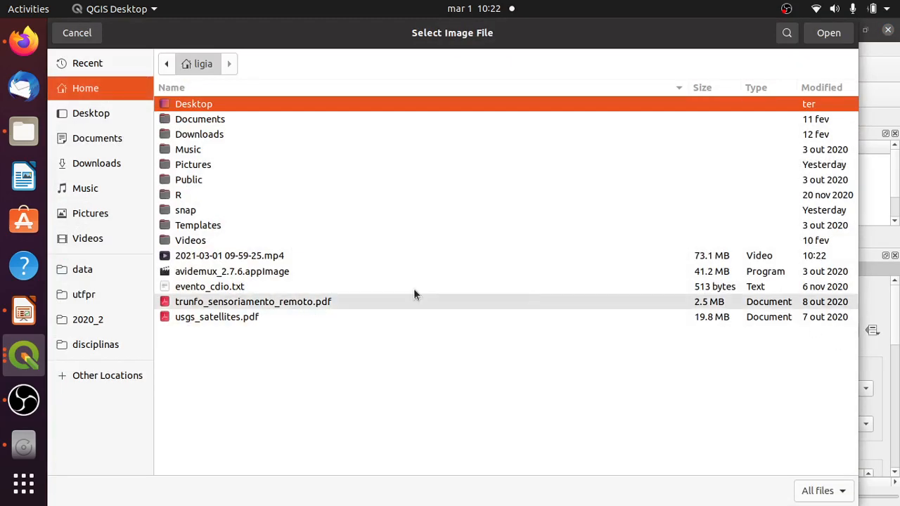
left_click(117, 294)
left_click(266, 346)
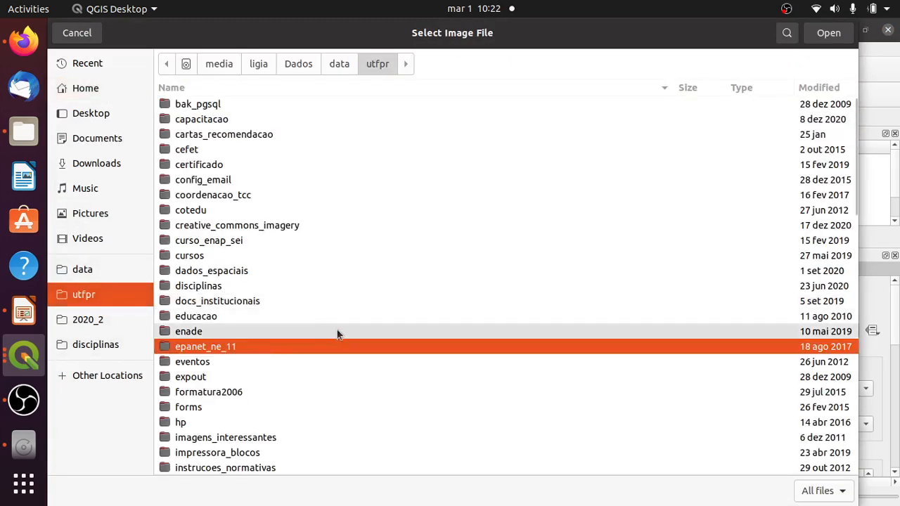
scroll(337, 331, "down", 5)
scroll(337, 328, "down", 4)
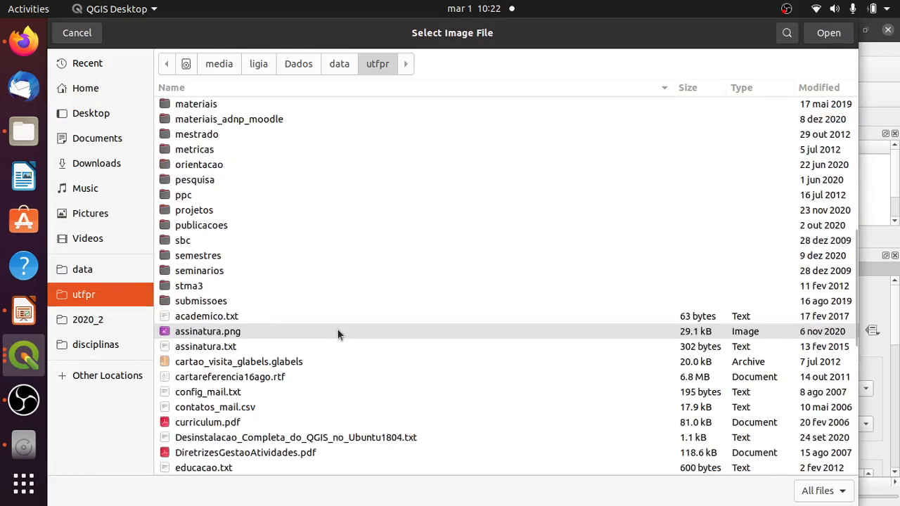
scroll(337, 328, "up", 3)
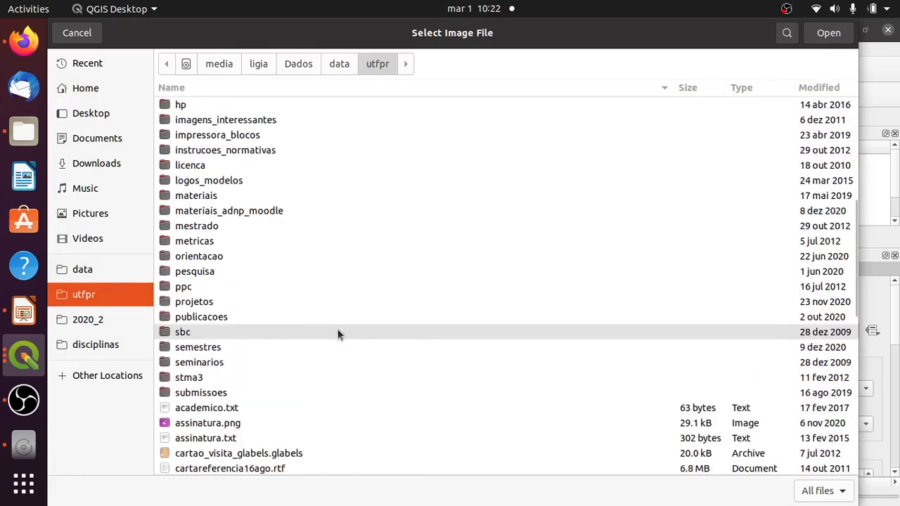
double_click(242, 180)
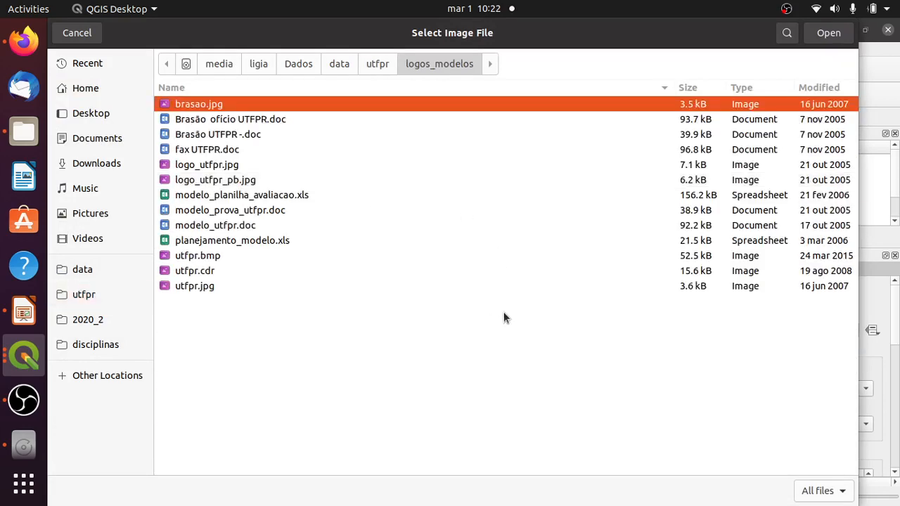
left_click(219, 165)
double_click(483, 166)
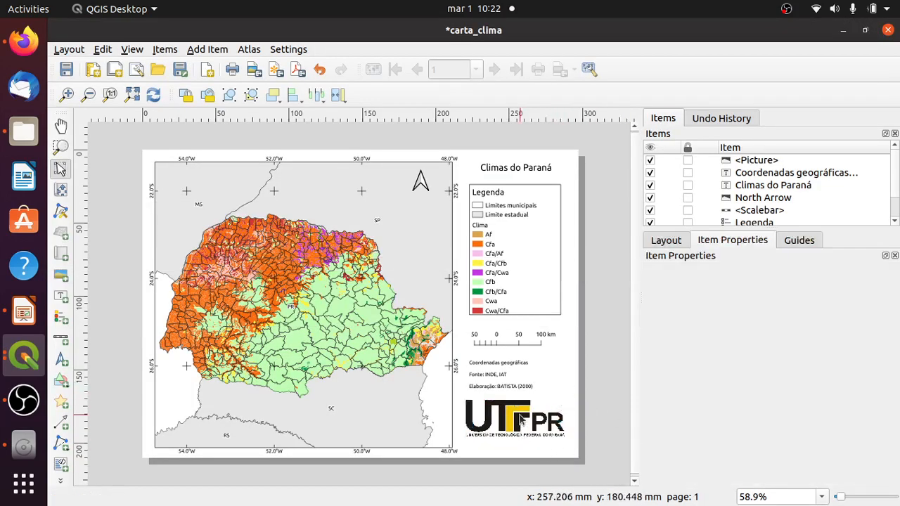
left_click_drag(509, 413, 507, 420)
left_click(563, 391)
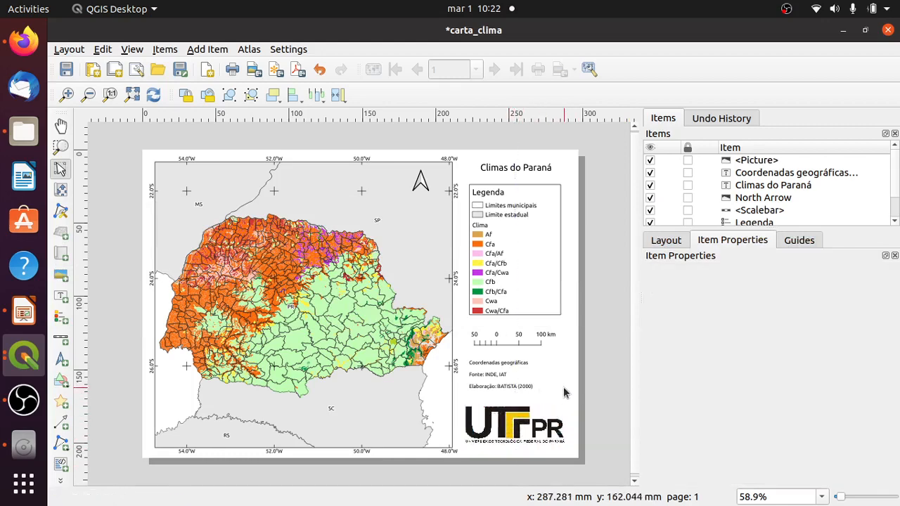
- Select the legend and place a vertical guide along its left edge
left_click(532, 309)
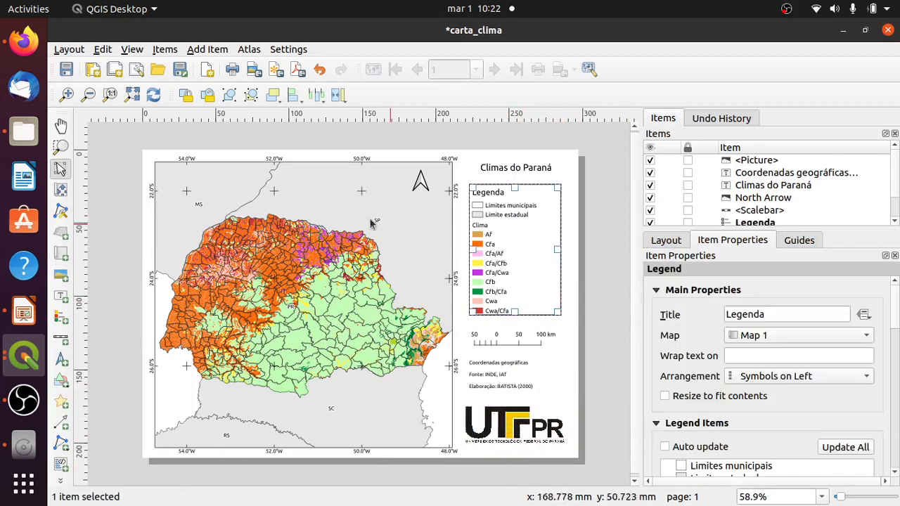
left_click_drag(78, 262, 469, 253)
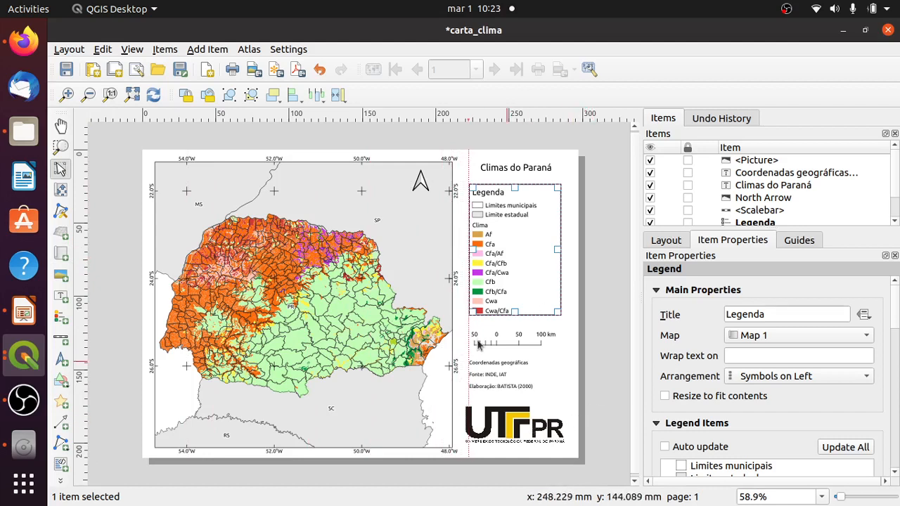
- Place a vertical guide along the legend's right edge and resize the logo picture to fit exactly between the two vertical guides
left_click_drag(83, 272, 560, 235)
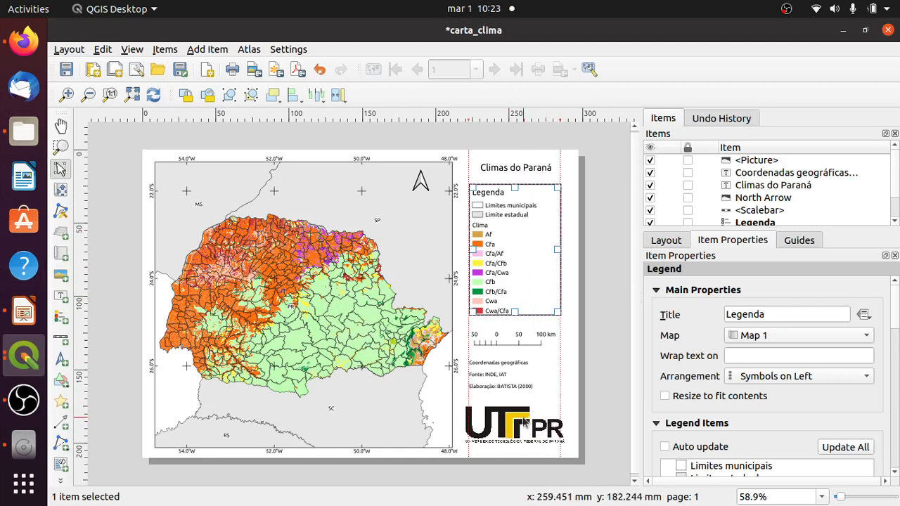
left_click(556, 421)
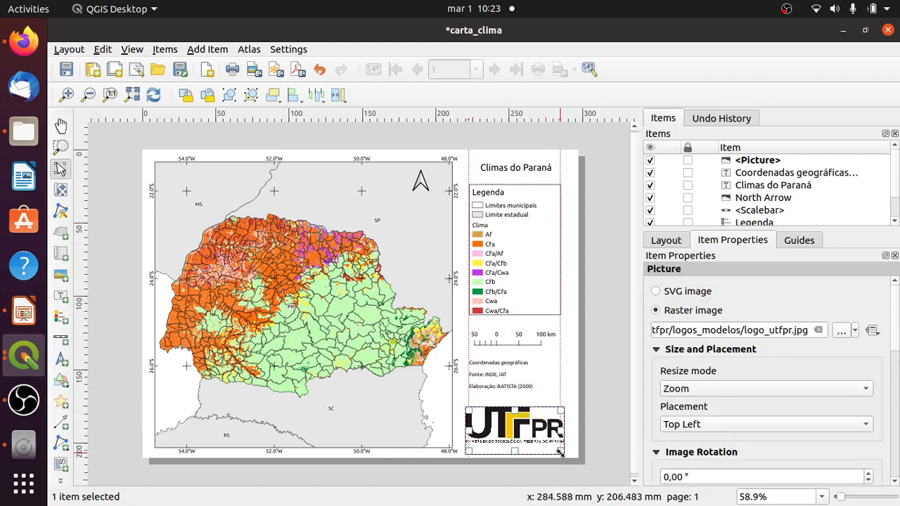
mouse_move(559, 454)
left_mouse_down()
mouse_move(549, 446)
mouse_move(560, 448)
left_mouse_up()
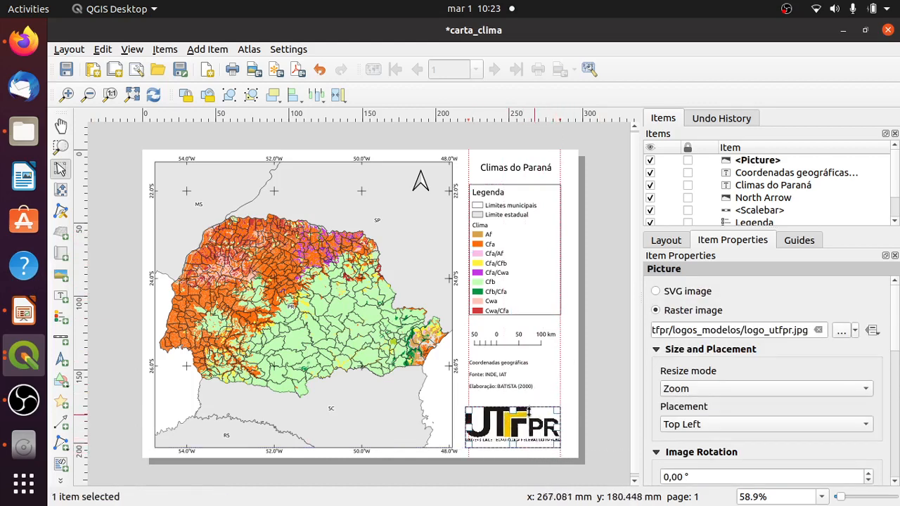
left_click_drag(469, 408, 474, 412)
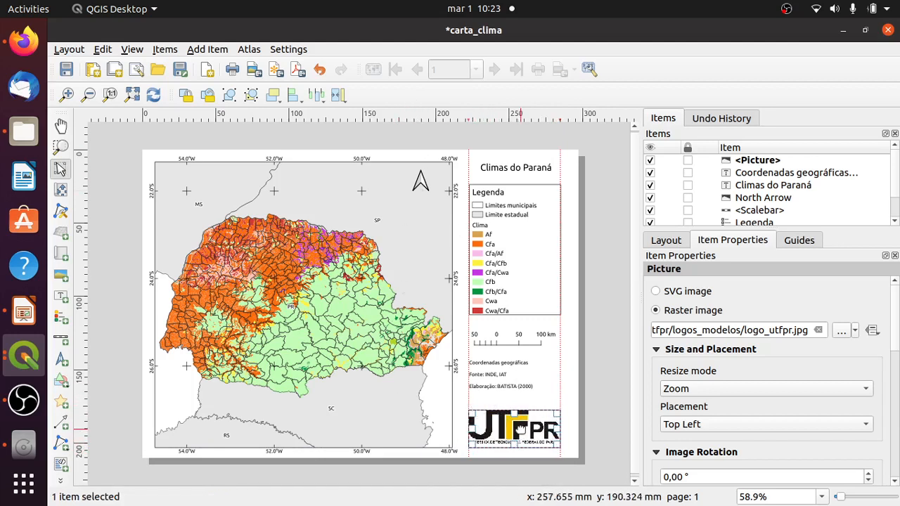
left_click(583, 426)
mouse_move(504, 430)
left_mouse_down()
mouse_move(504, 439)
mouse_move(504, 431)
left_mouse_up()
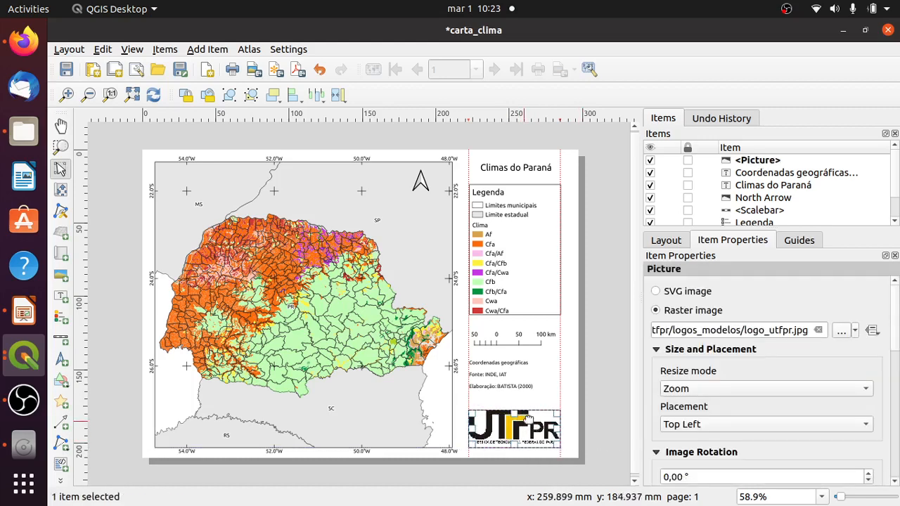
left_click(572, 411)
- Shift the title label onto the left vertical guide, and check the scale bar and credits label against the guides
left_click(503, 171)
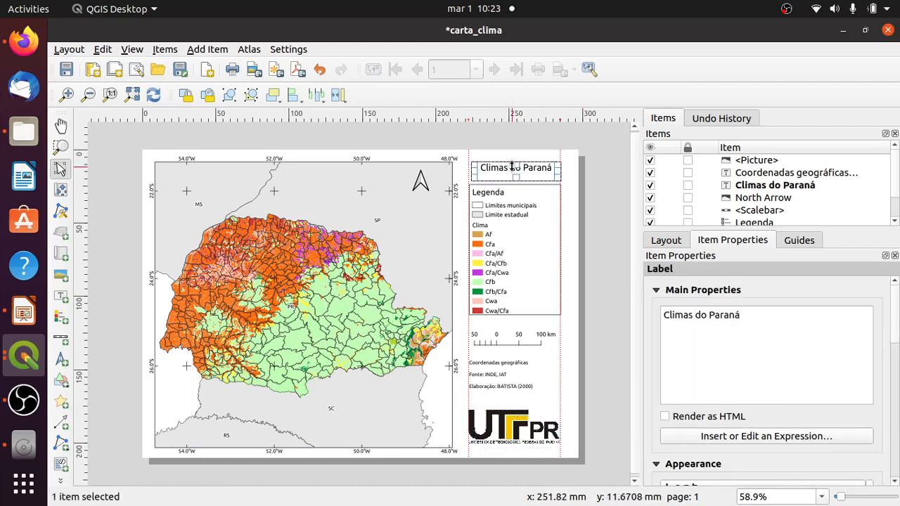
mouse_move(507, 171)
left_mouse_down()
mouse_move(504, 164)
mouse_move(502, 172)
left_mouse_up()
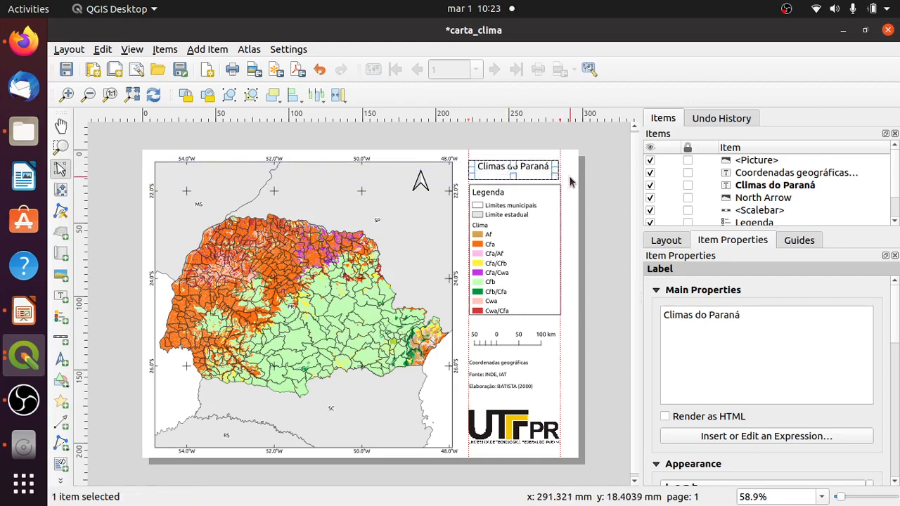
left_click(601, 178)
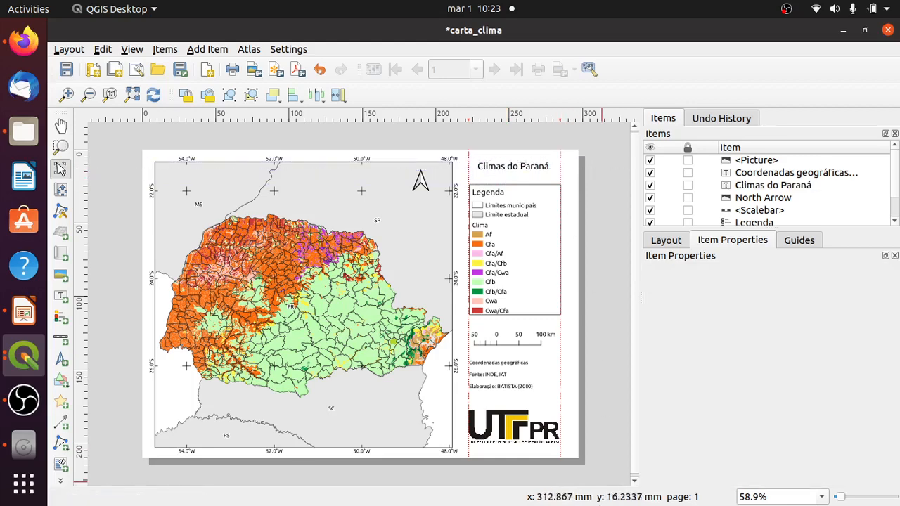
left_click(538, 343)
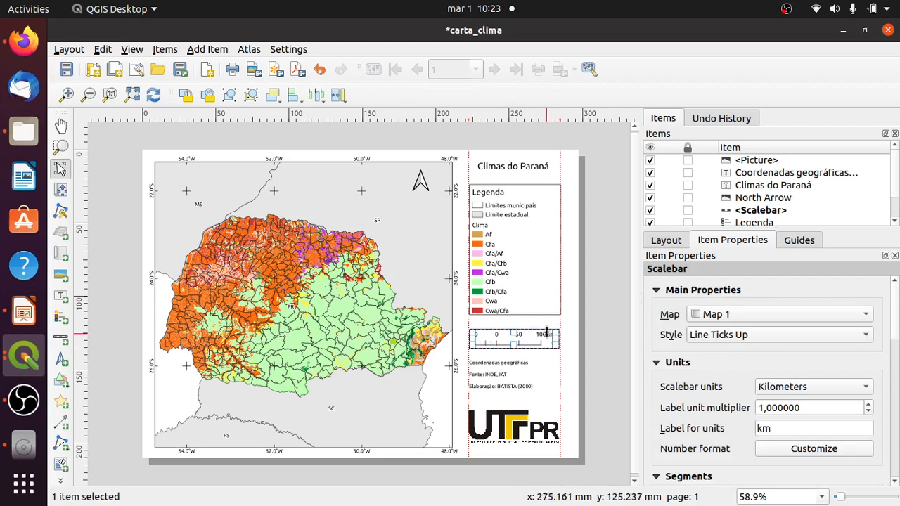
left_click(506, 362)
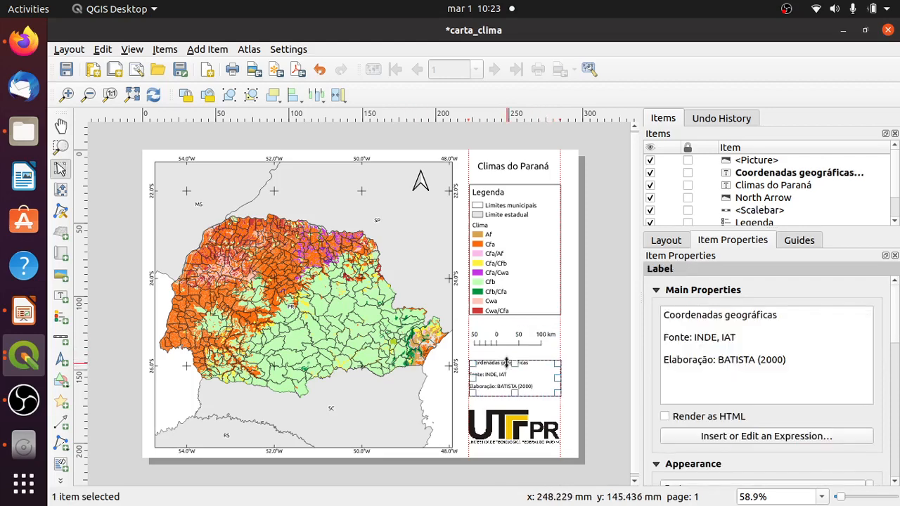
left_click(568, 358)
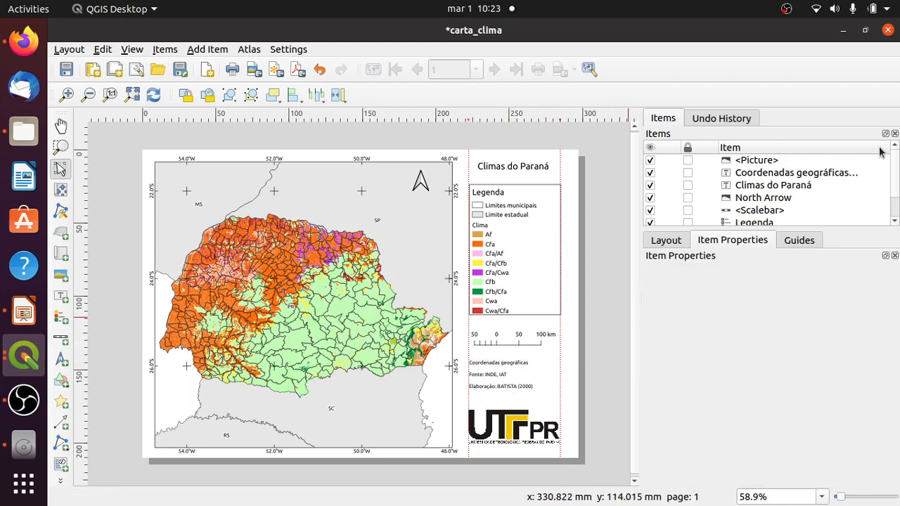
left_click(664, 241)
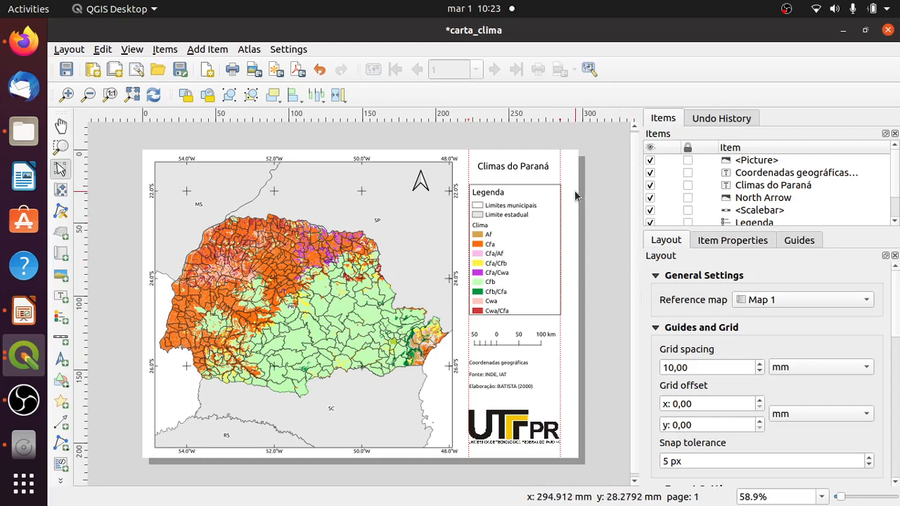
- Save the project as mapa_clima in the Documents/projs_qgis/layout folder
left_click(61, 72)
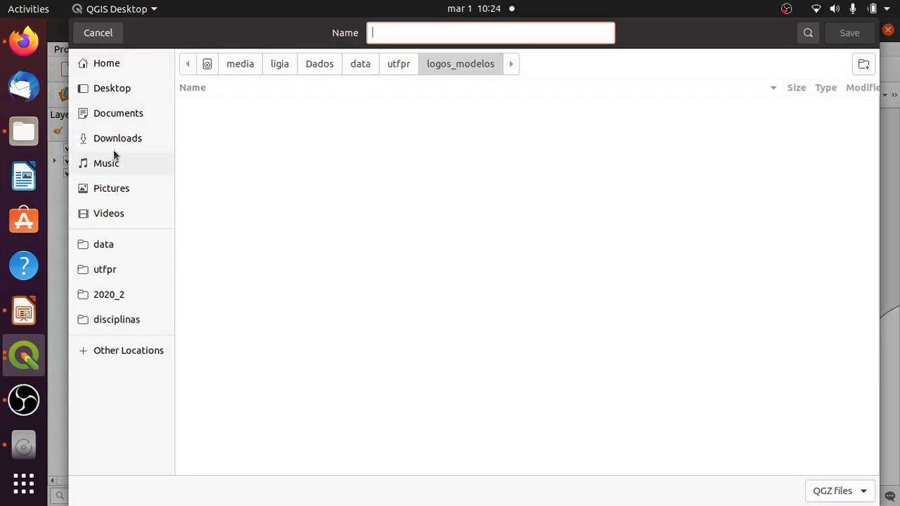
left_click(128, 116)
double_click(222, 196)
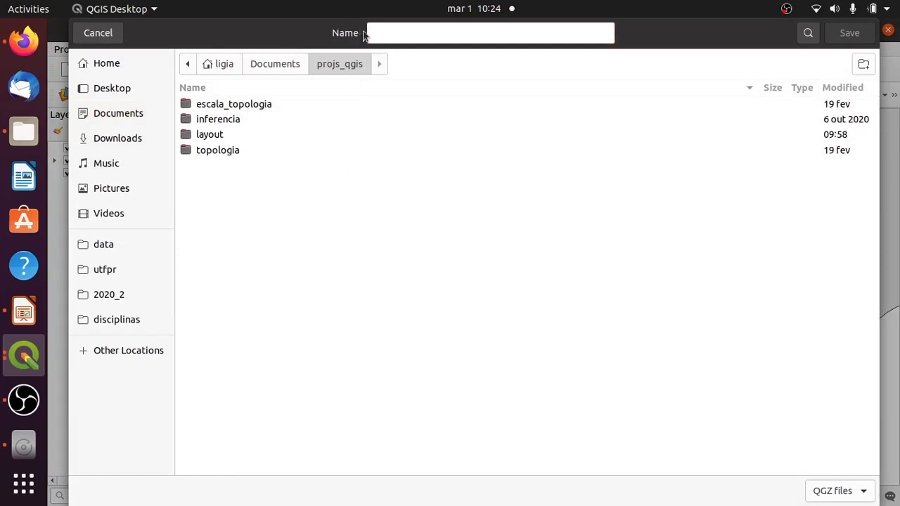
double_click(237, 134)
left_click(427, 35)
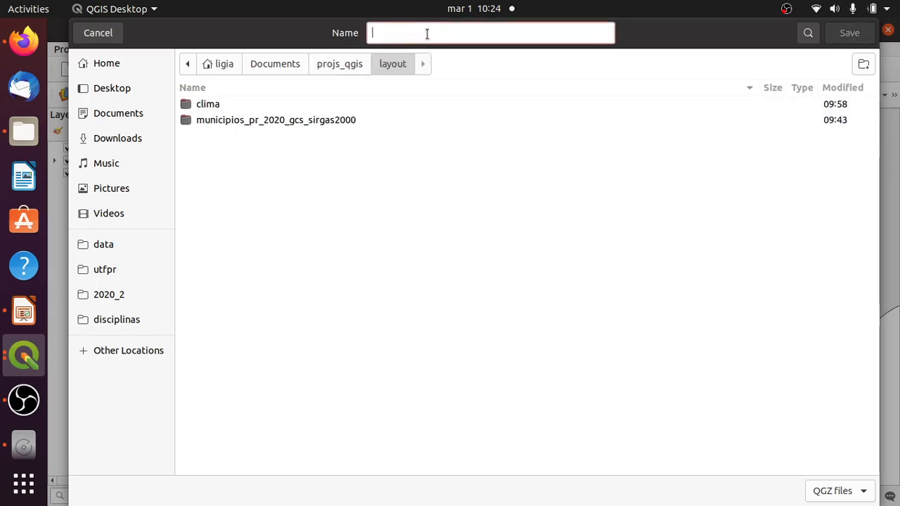
type("mapa_clima")
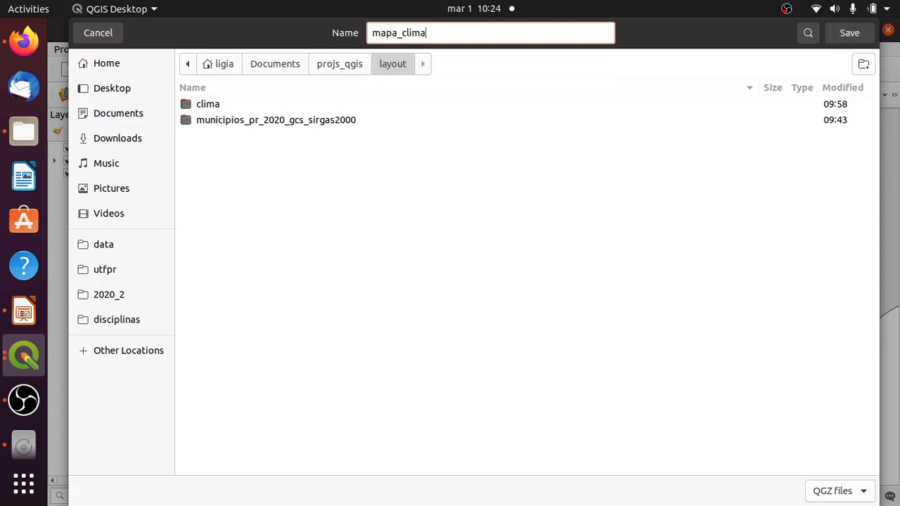
key("Return")
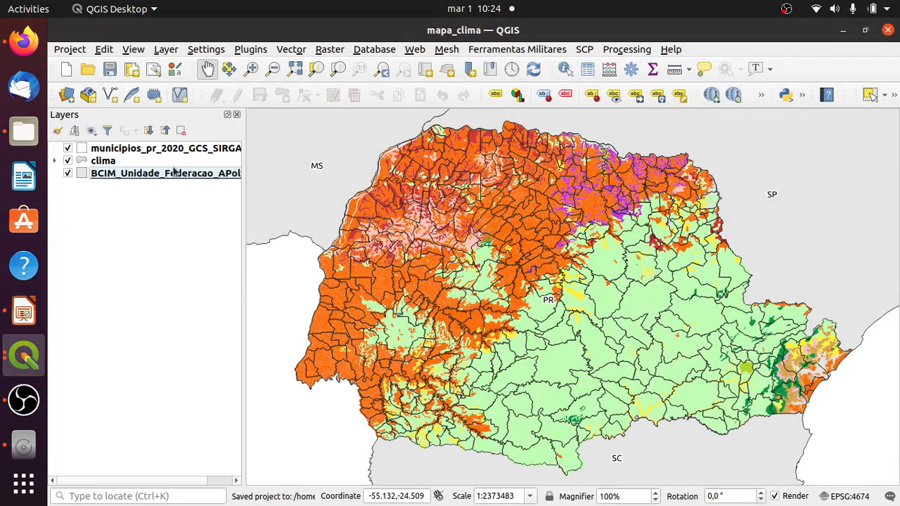
- Return to the carta_clima layout and export it as the PNG image carta_clima at 300 dpi in the layout folder
left_click(25, 355)
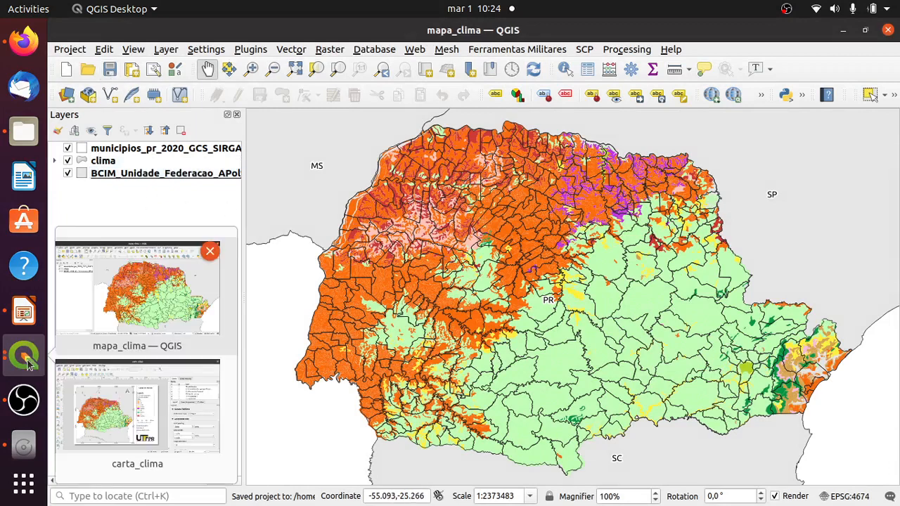
left_click(137, 406)
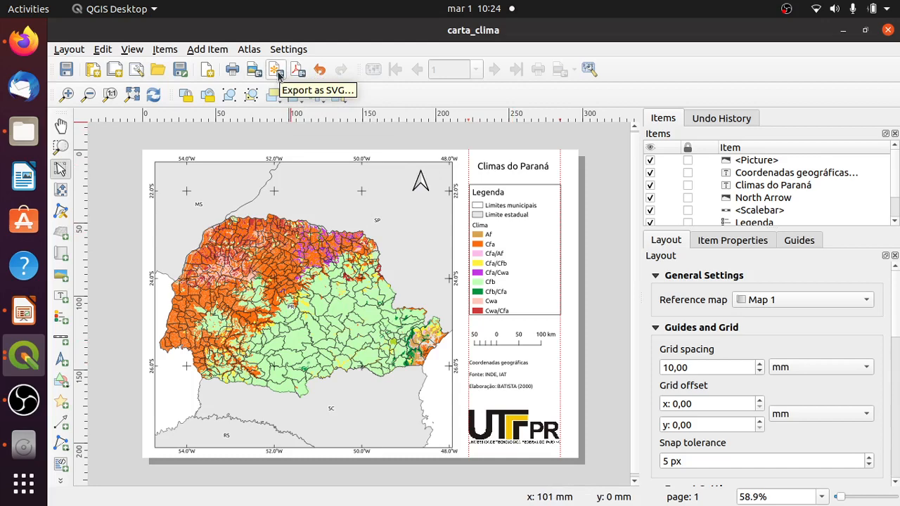
left_click(256, 70)
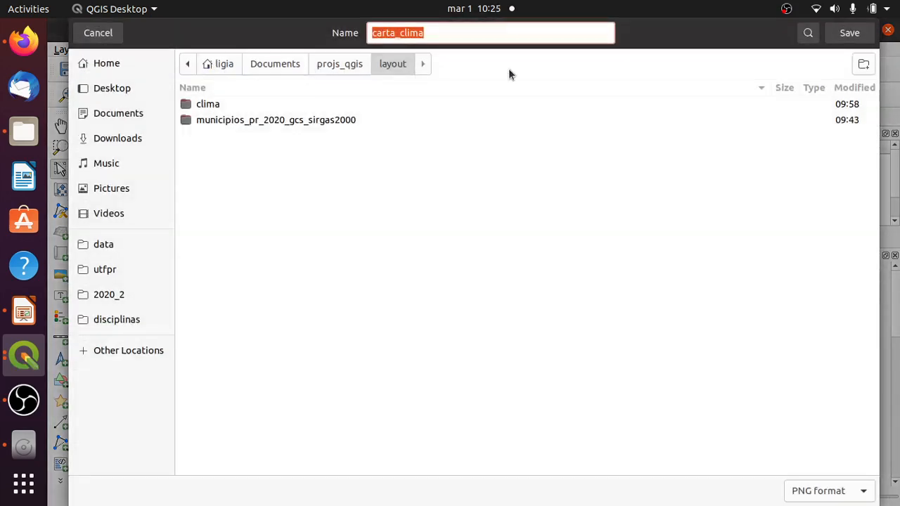
left_click(498, 34)
left_click(850, 32)
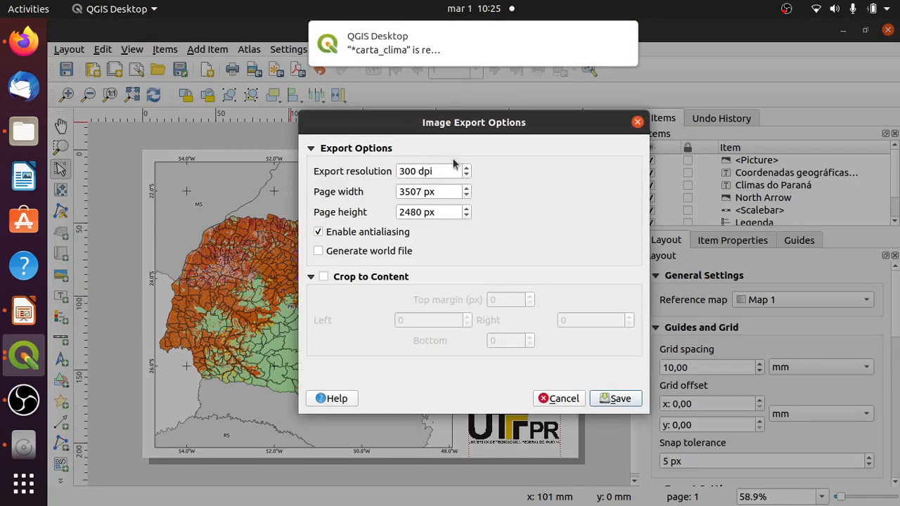
left_click(610, 398)
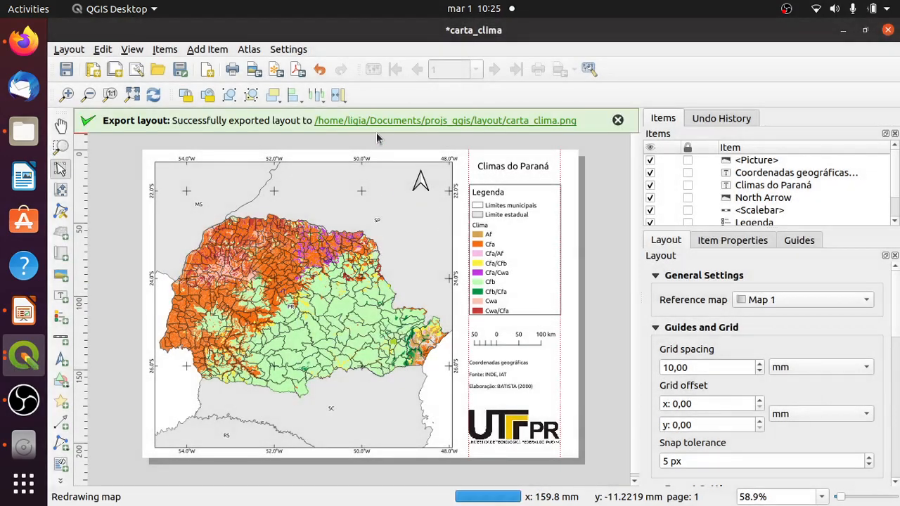
- Export the layout as carta_clima.pdf in the same folder with the default PDF export options
left_click(300, 70)
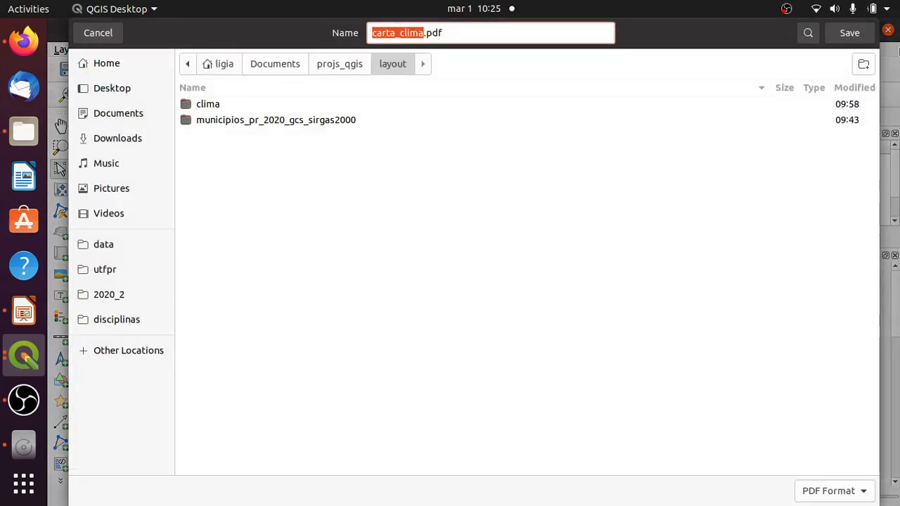
left_click(862, 34)
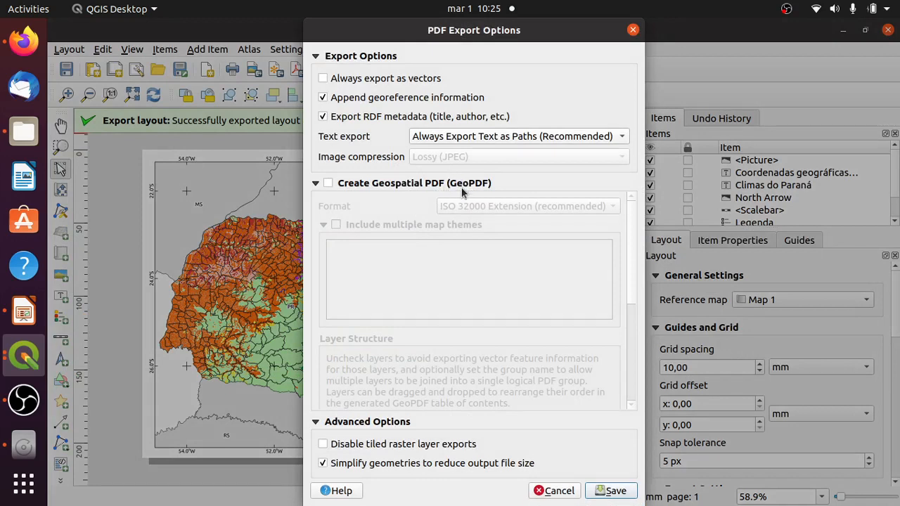
left_click(611, 491)
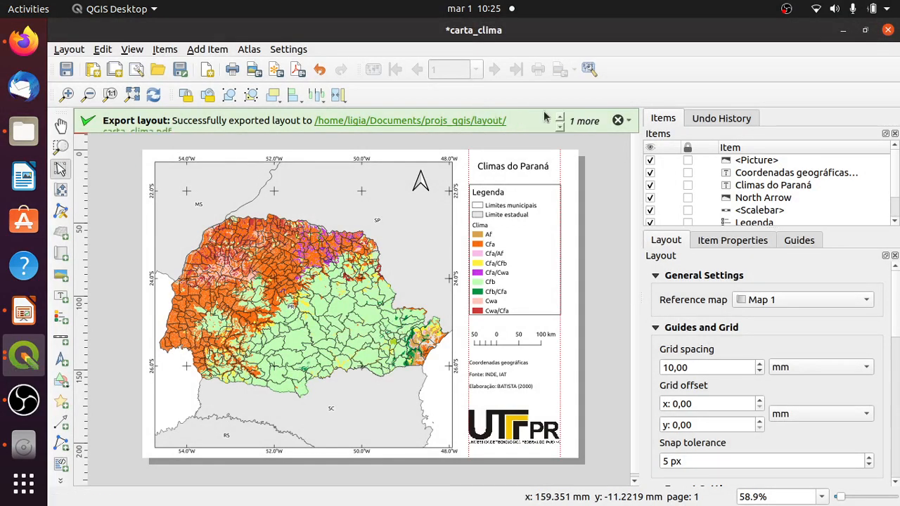
- Open the export folder, view carta_clima.png and carta_clima.pdf maximized one after the other, and close each viewer
left_click(454, 123)
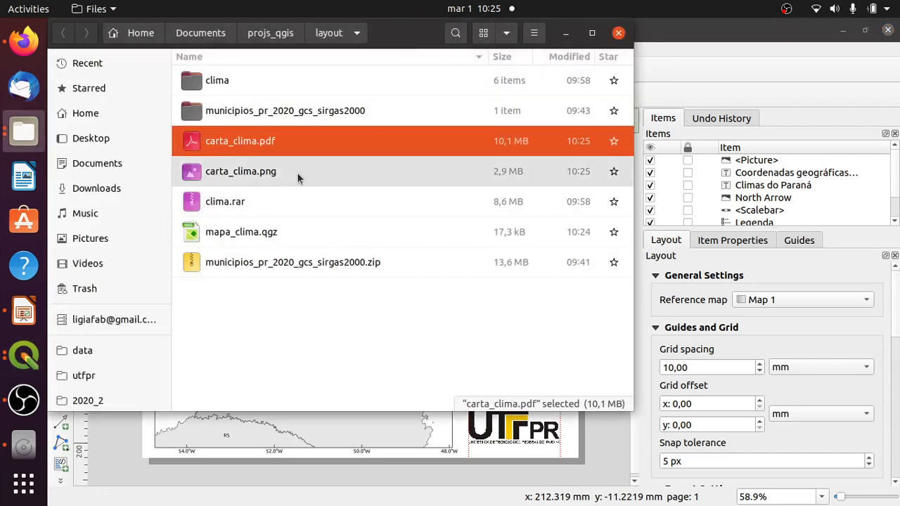
double_click(294, 171)
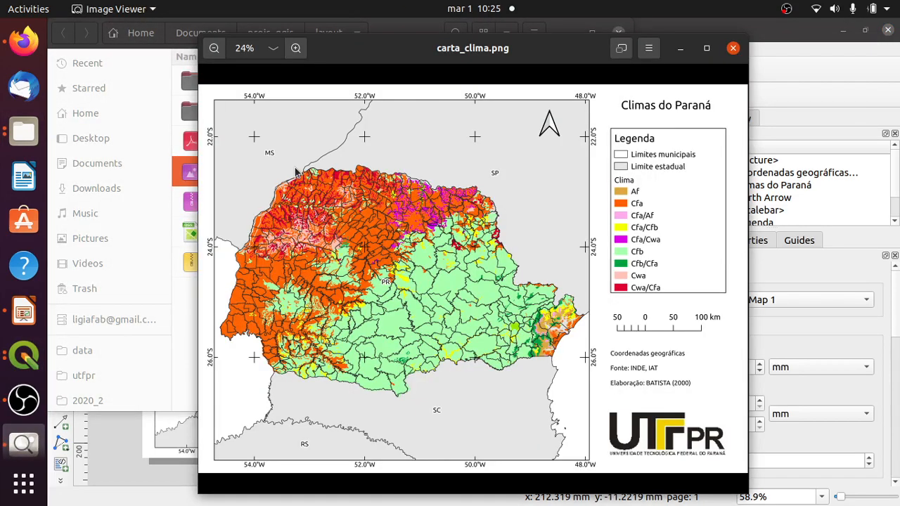
left_click(707, 48)
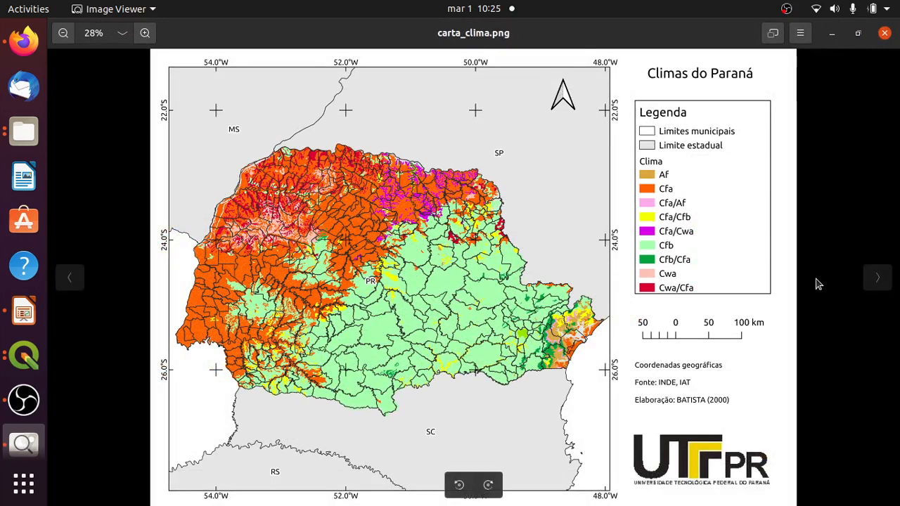
key("ctrl+w")
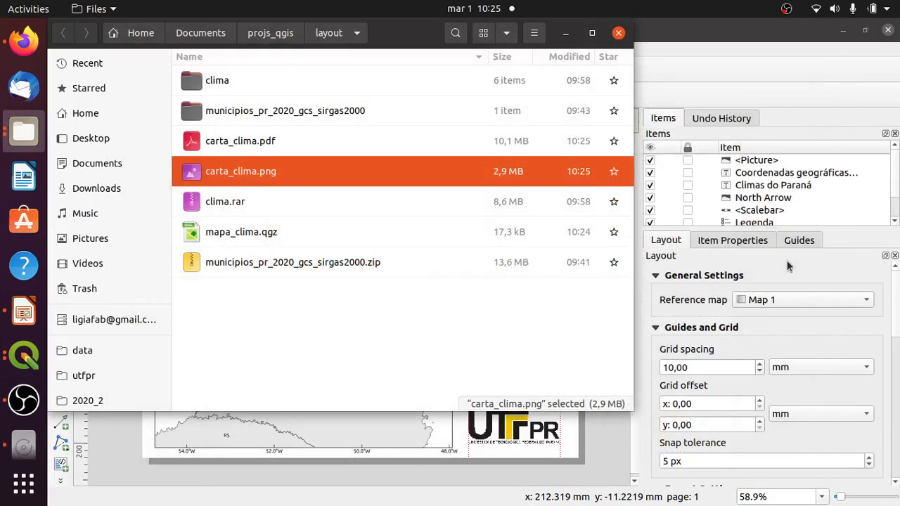
double_click(252, 141)
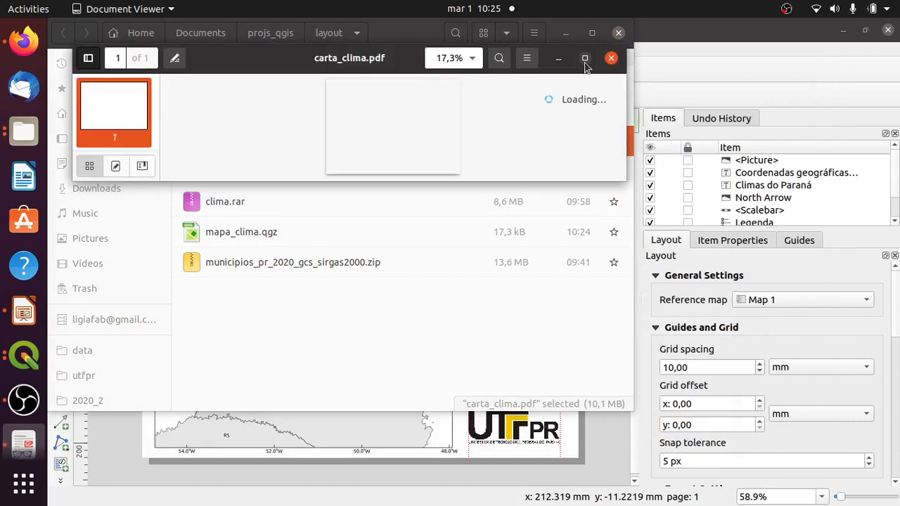
left_click(588, 59)
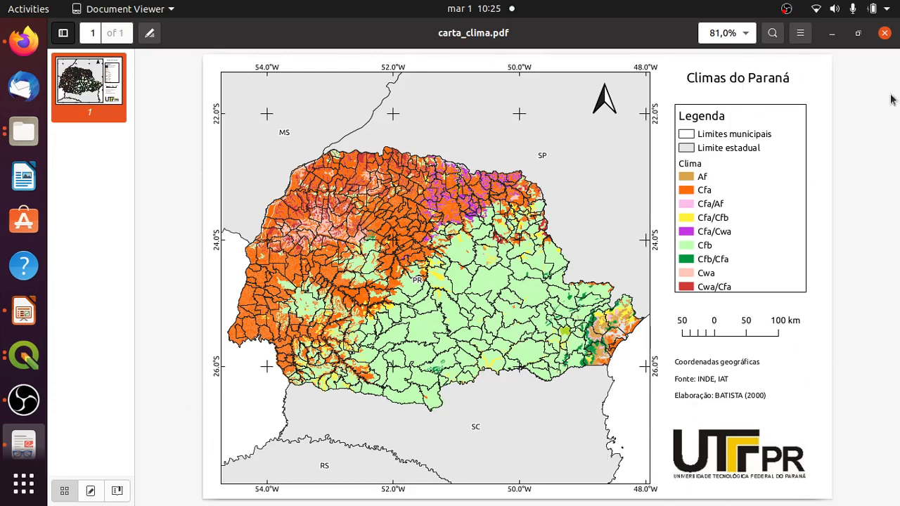
left_click(885, 33)
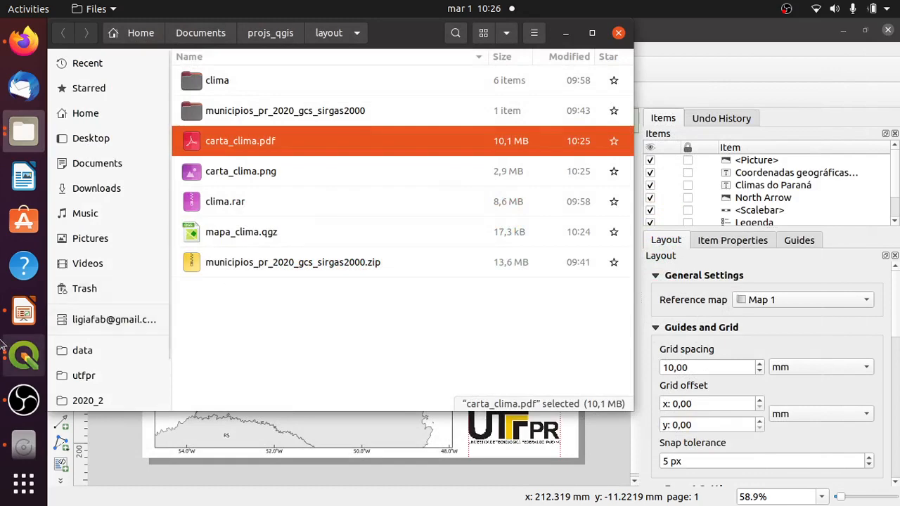
- Switch to the capas_cartografia.odp presentation in LibreOffice Impress and start the slide show from the closing slide 2
left_click(24, 310)
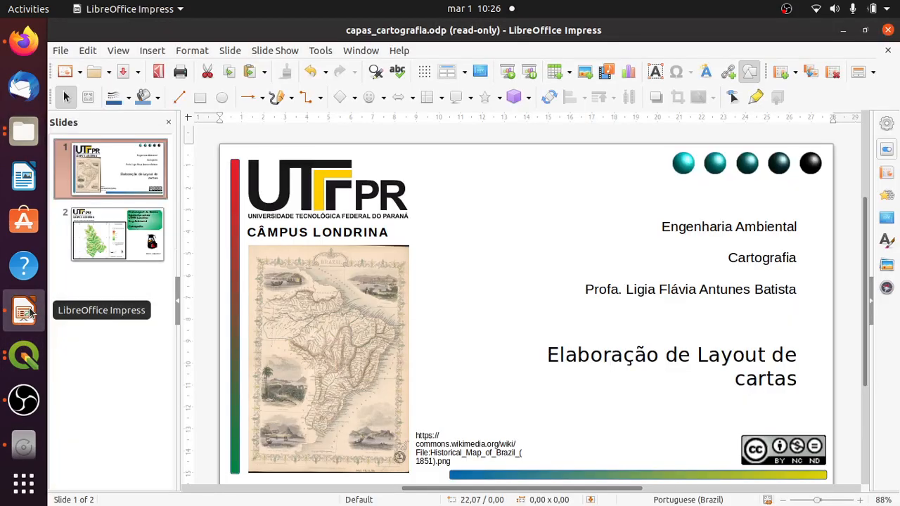
key("Page_Down")
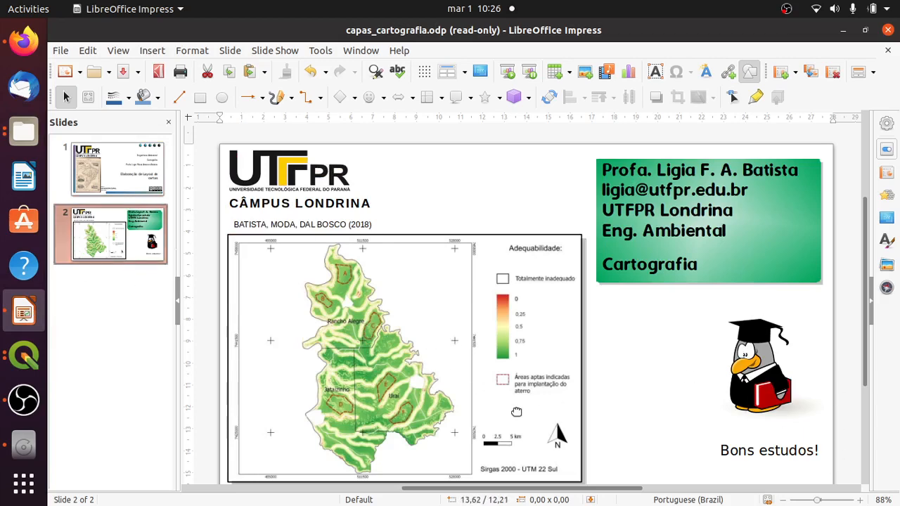
key("shift+F5")
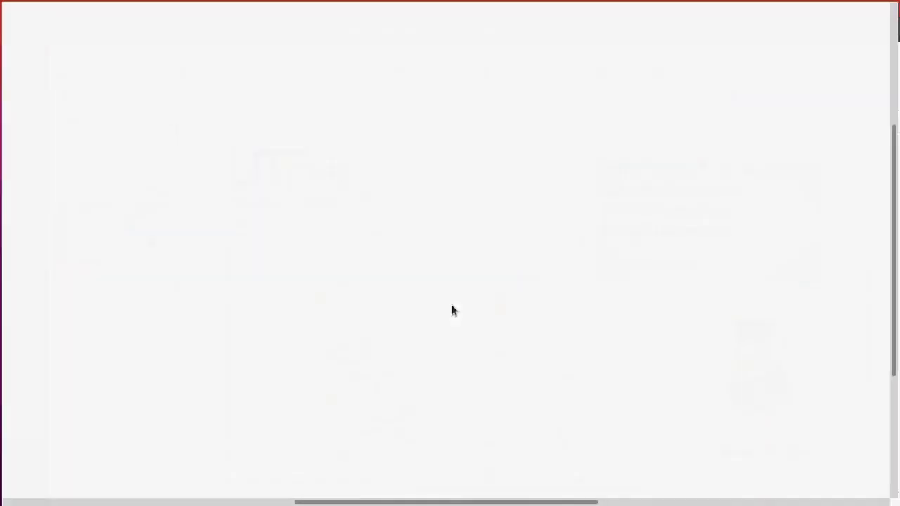